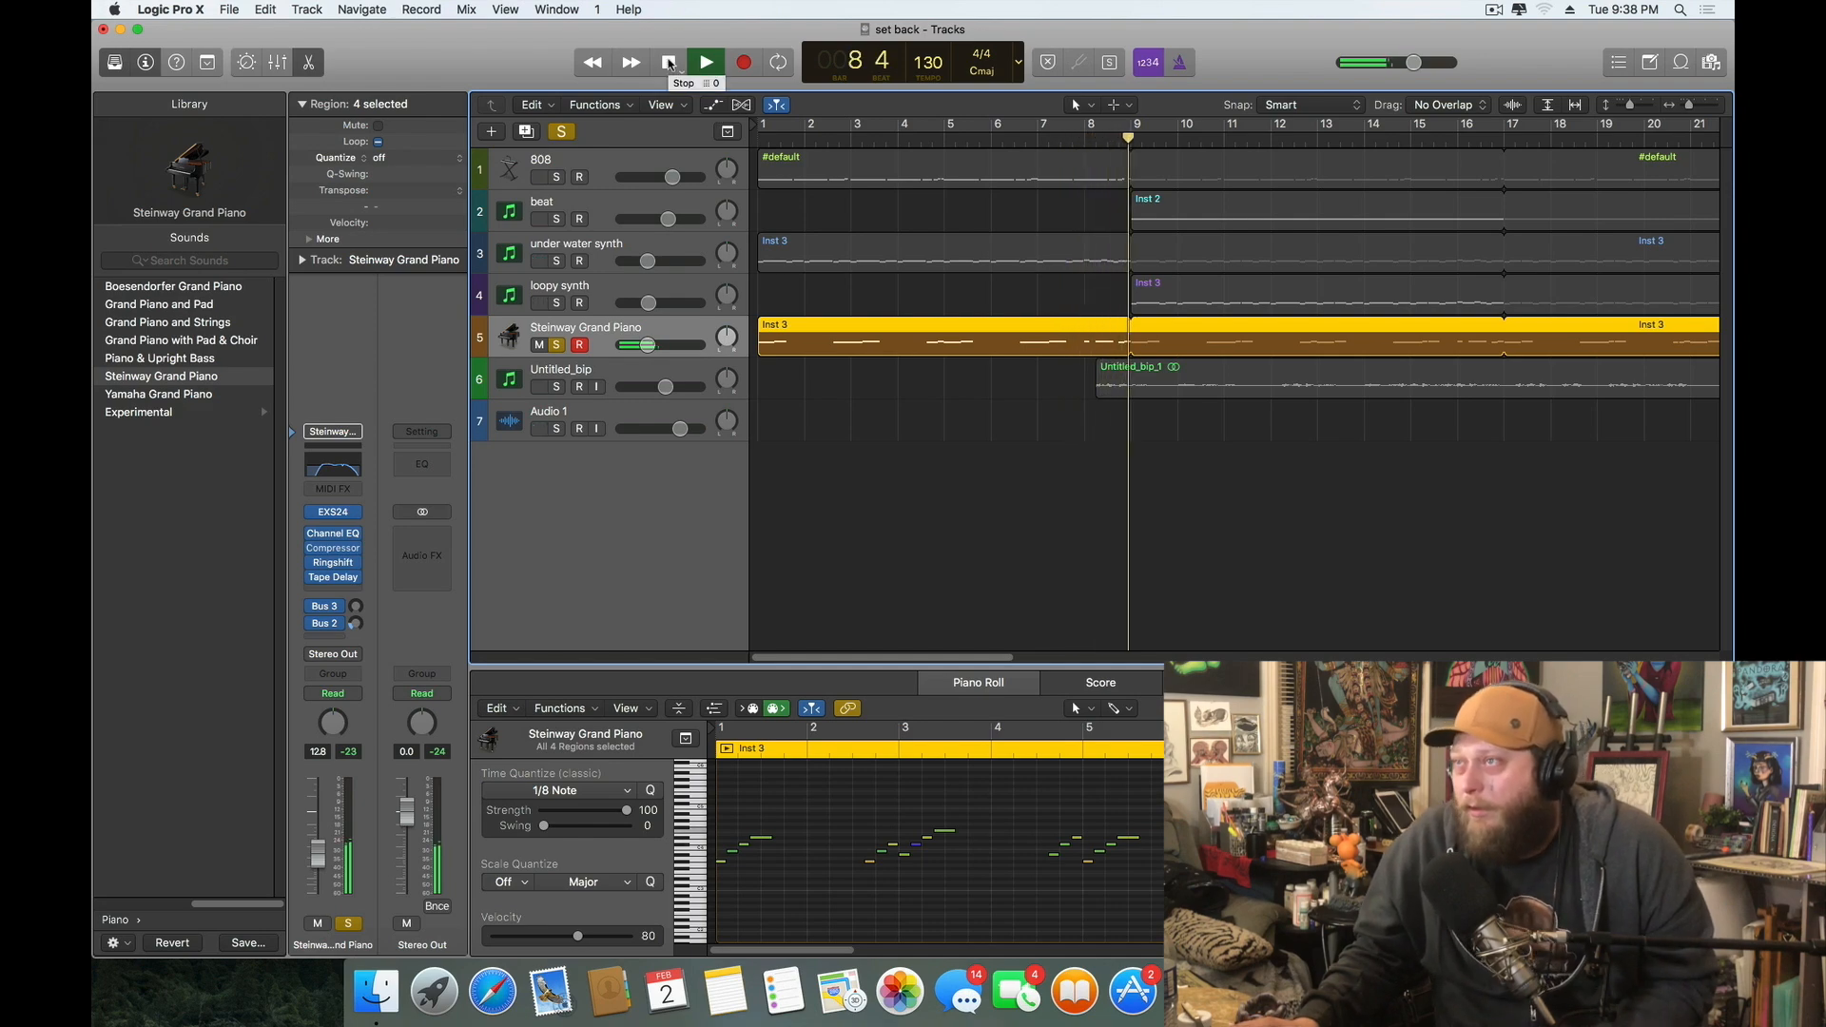
Stop playback at the start of the song and examine the Tape Delay settings on the Steinway Grand Piano track
double_click(669, 62)
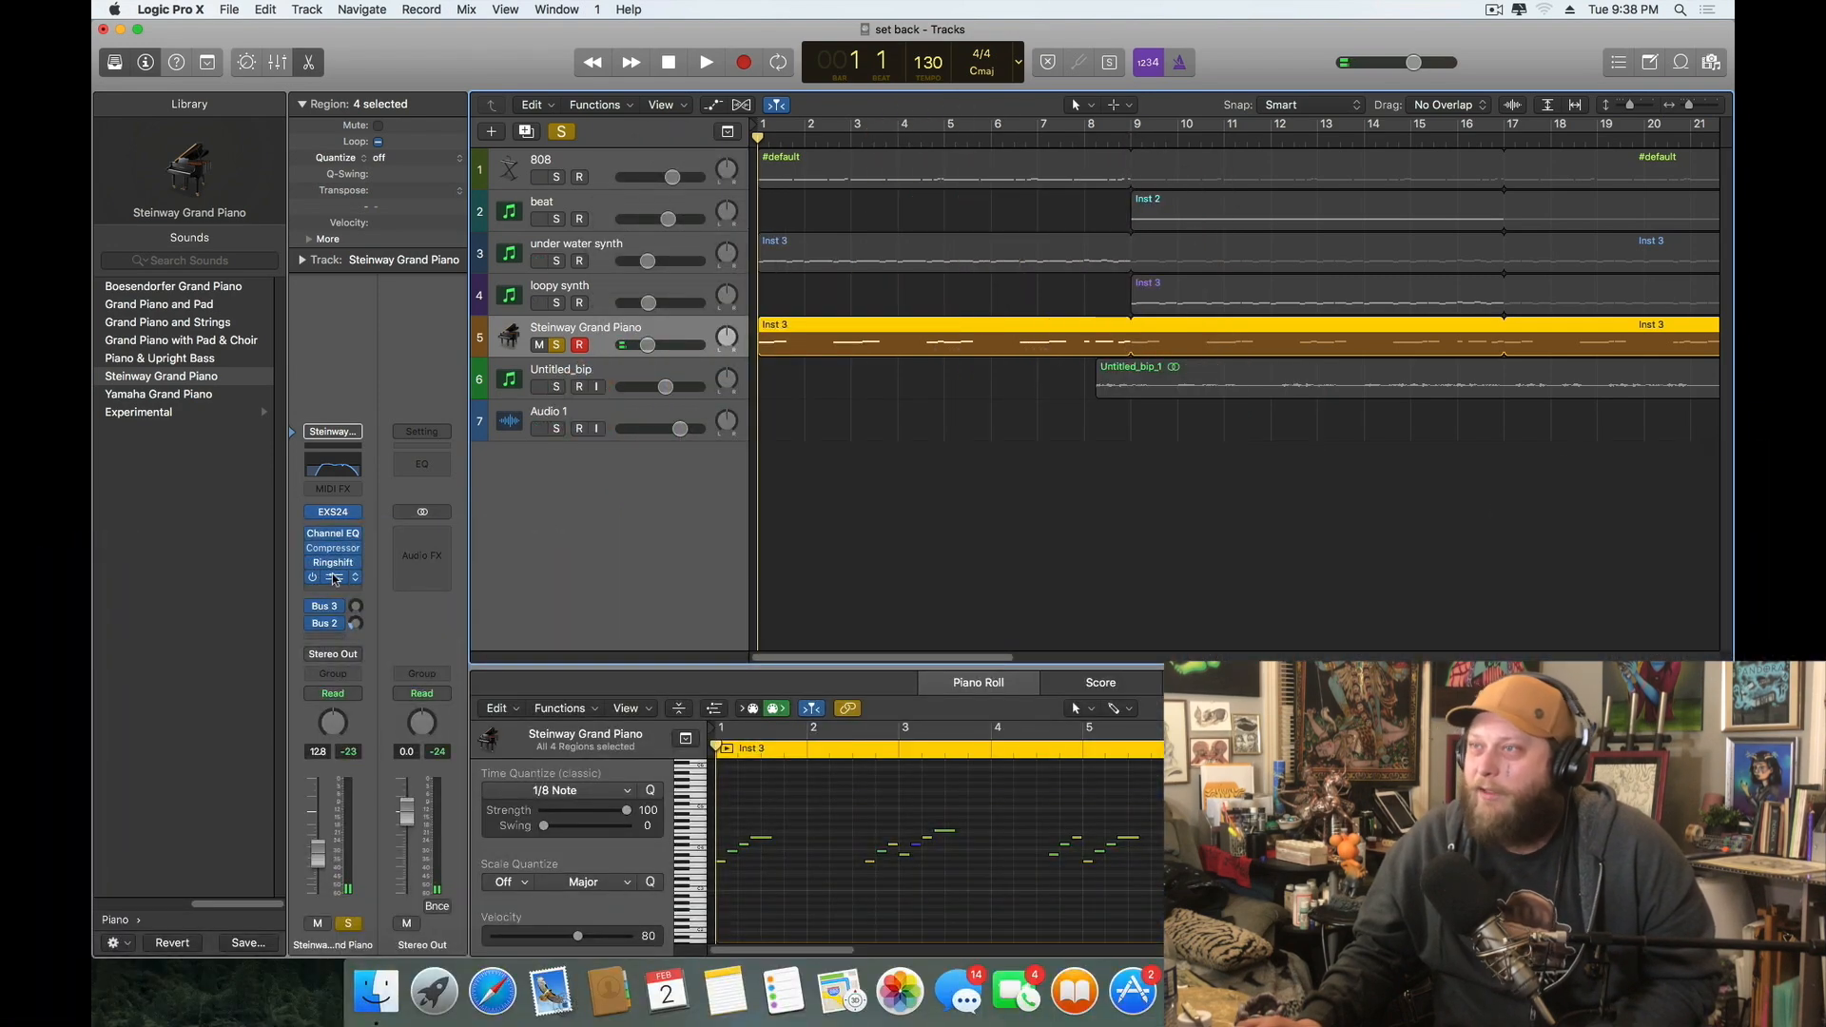
left_click(334, 578)
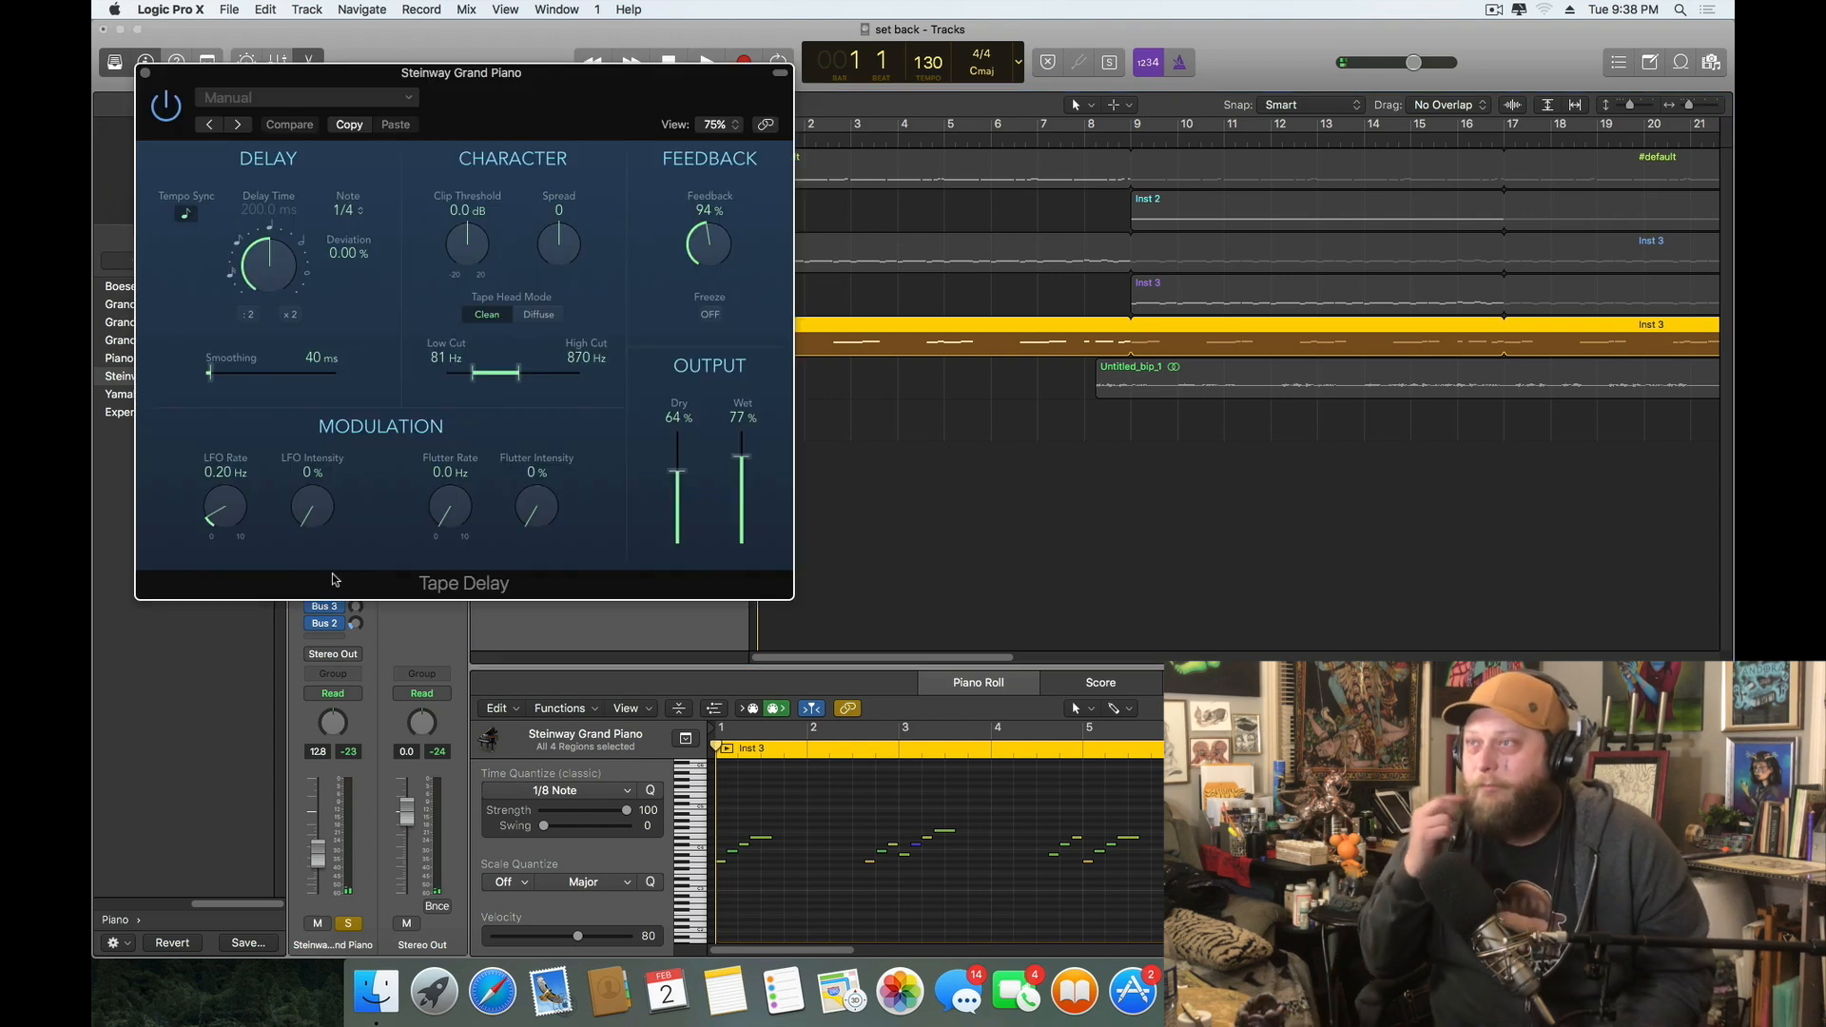
left_click_drag(562, 98, 656, 118)
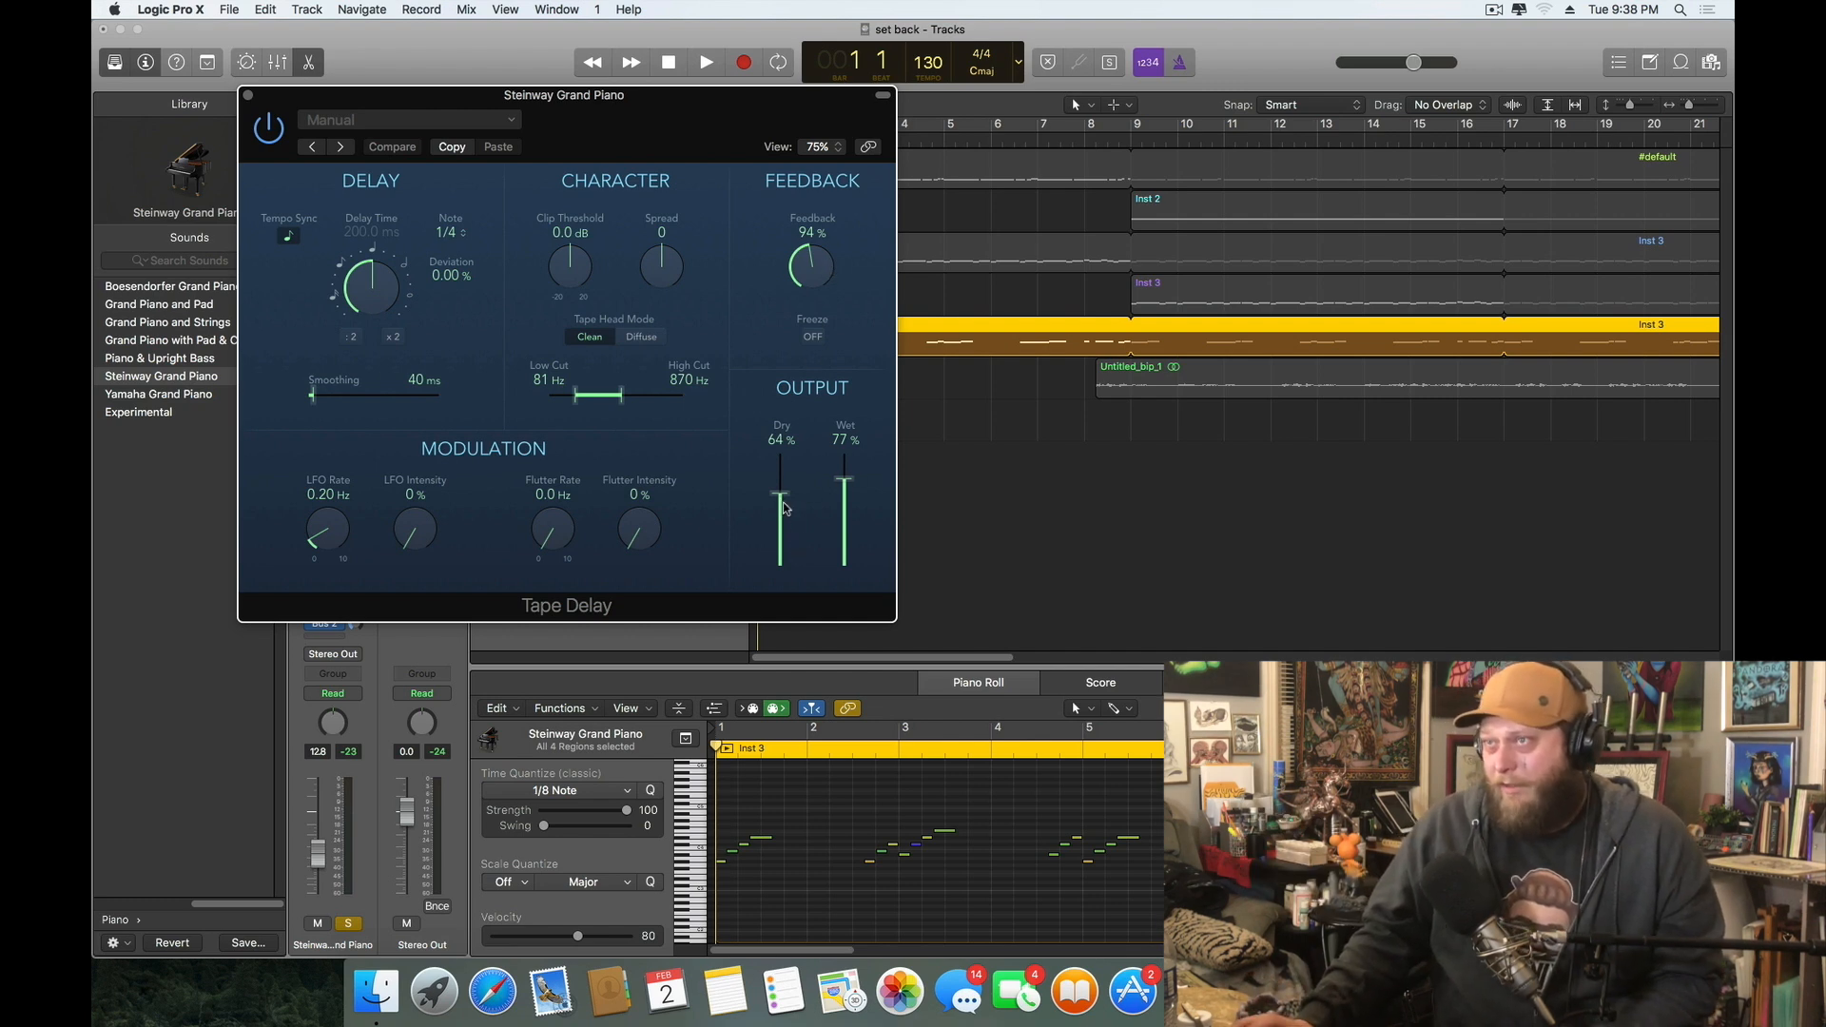
left_click(249, 96)
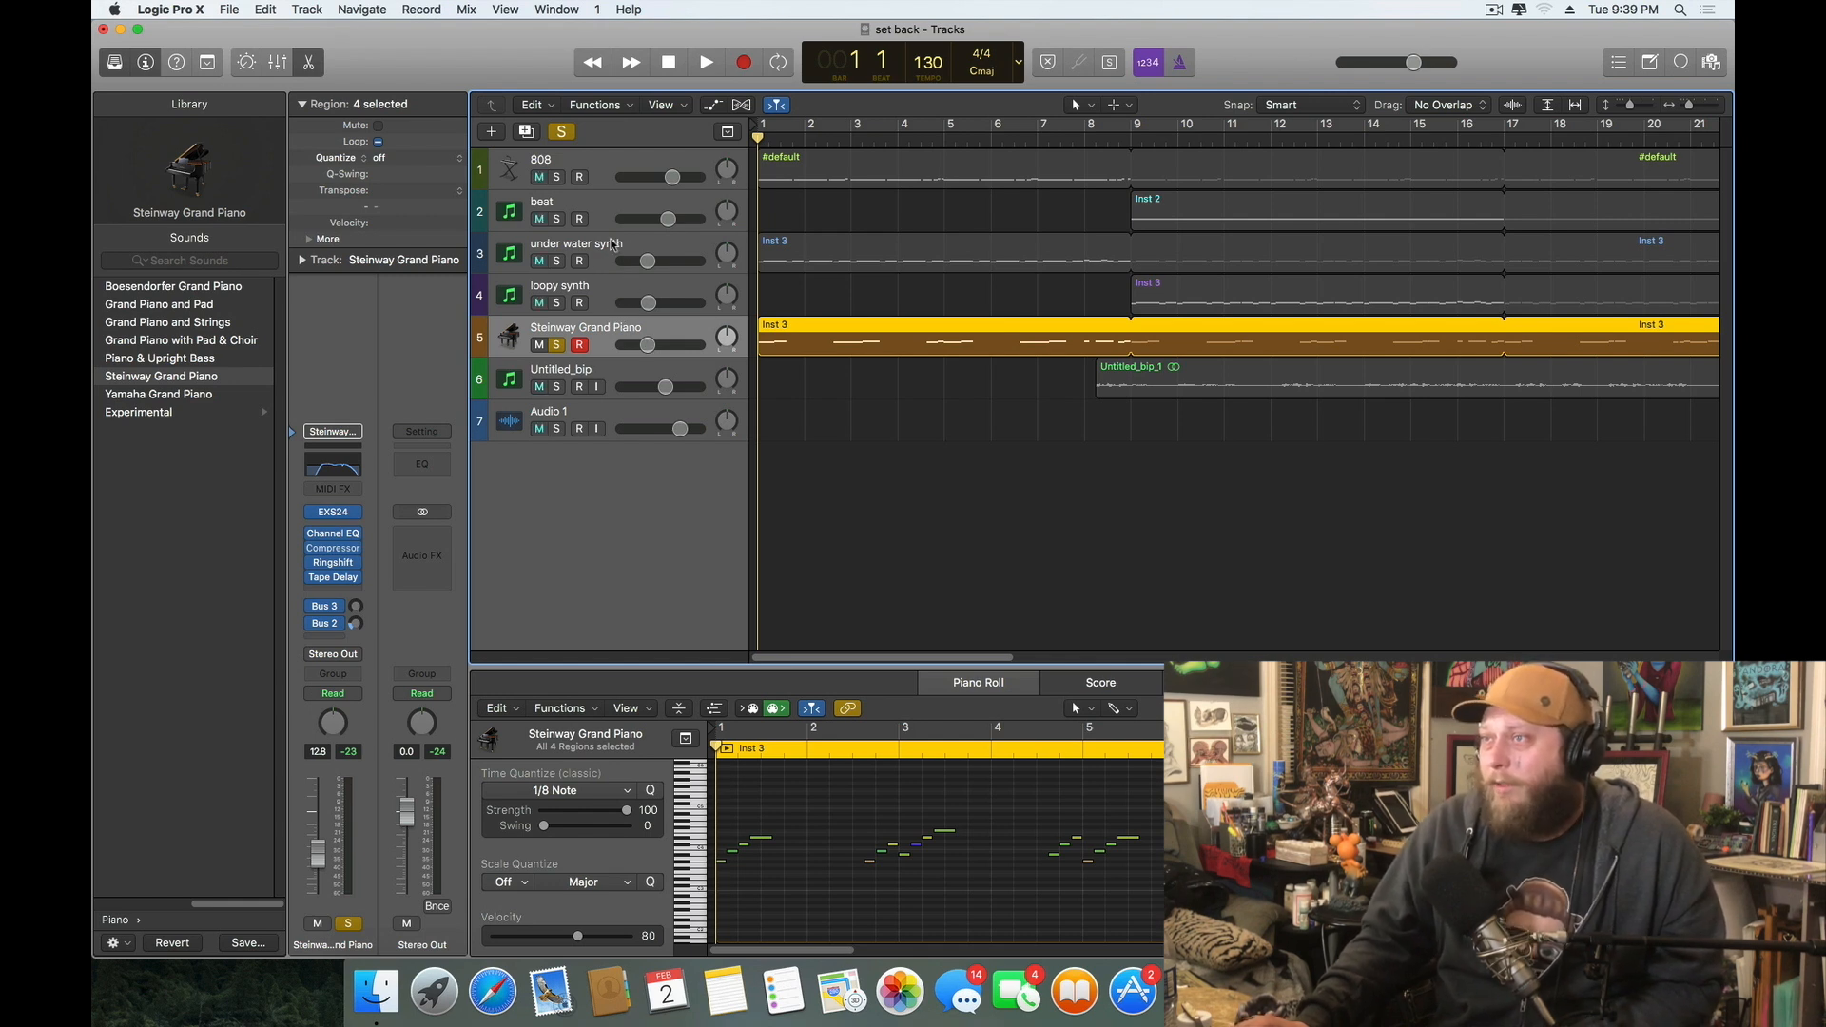
Open the iZotope Iris 2 instrument on the under water synth track and examine its sample 1 and sample 2
left_click(611, 245)
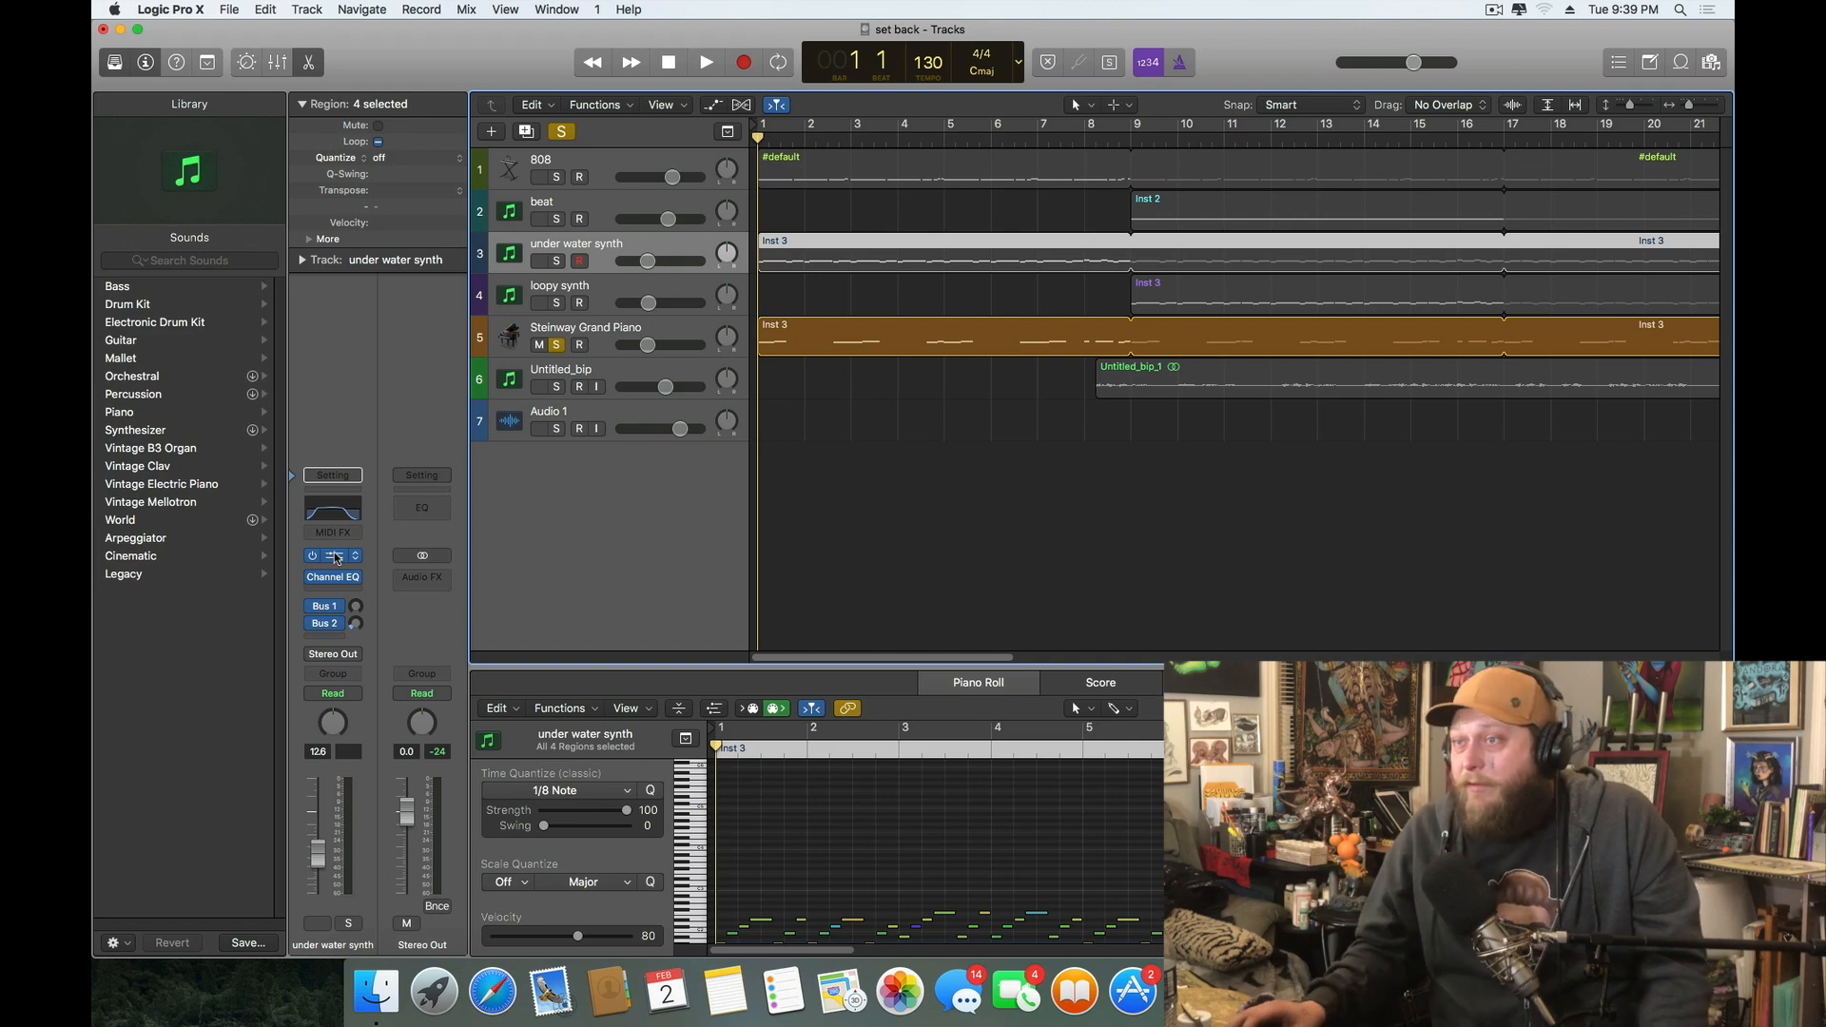
left_click(335, 558)
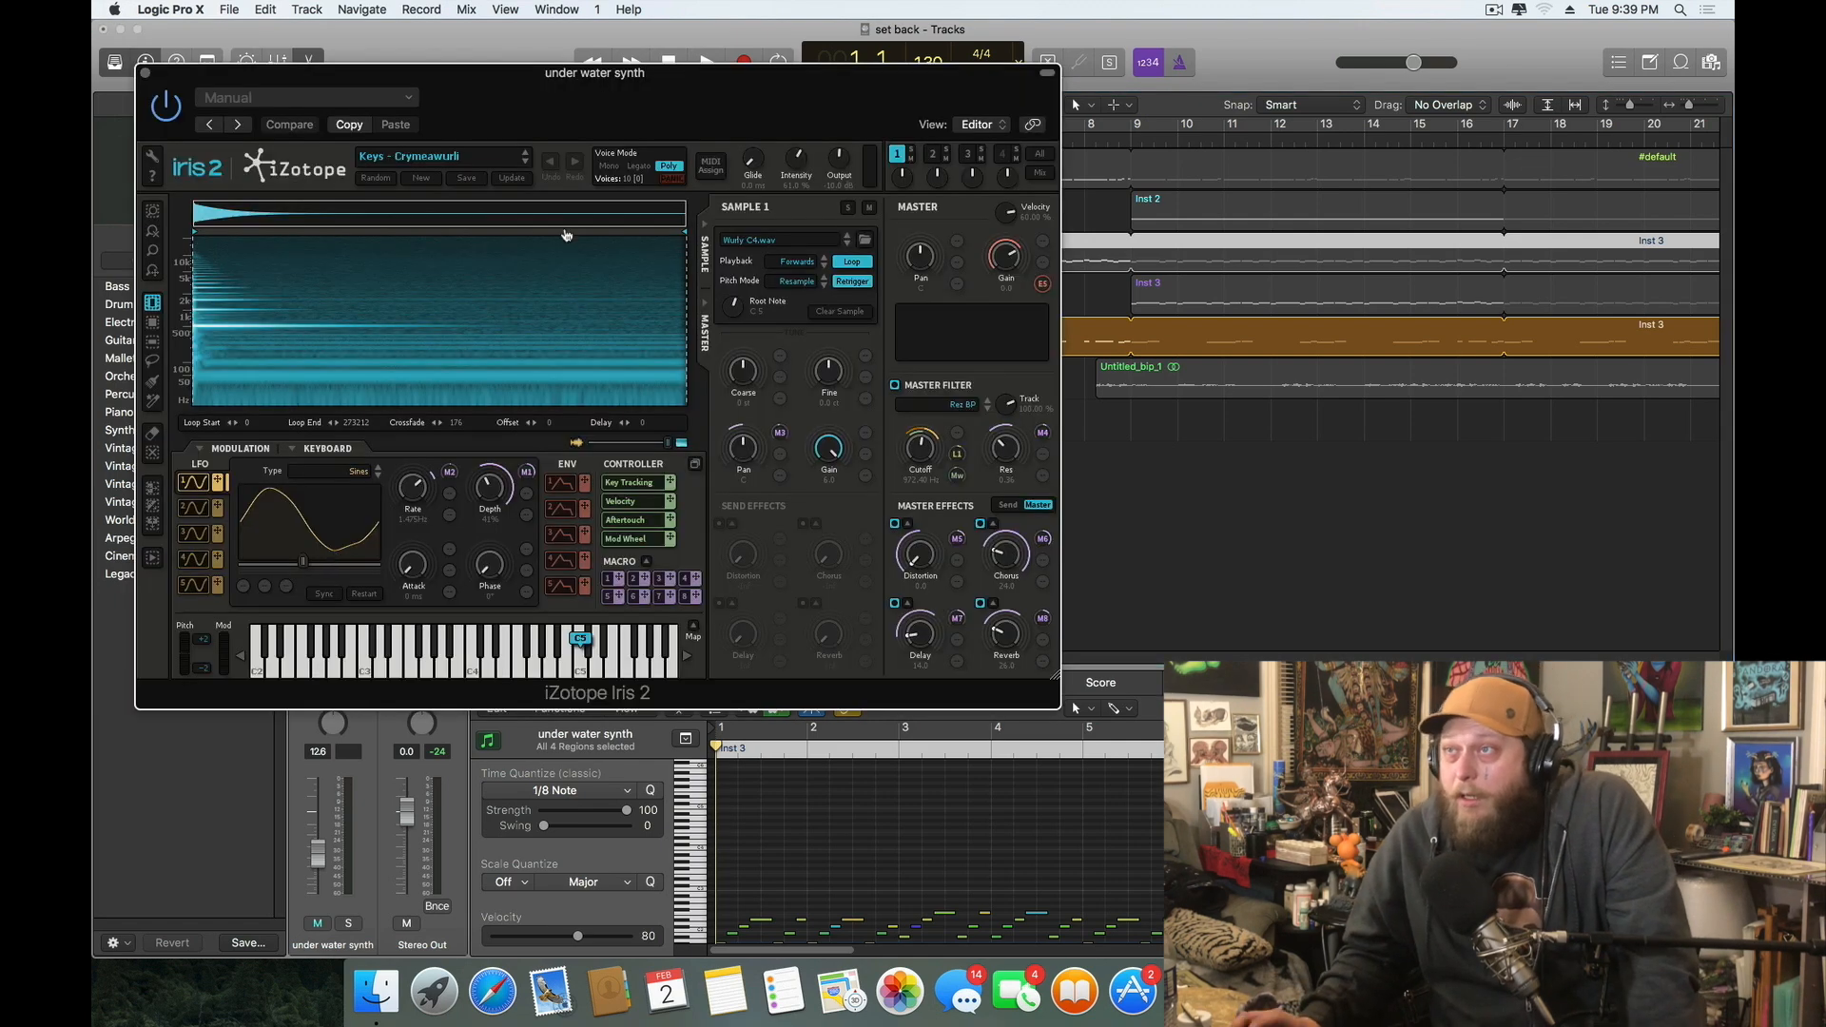
left_click_drag(632, 107, 743, 199)
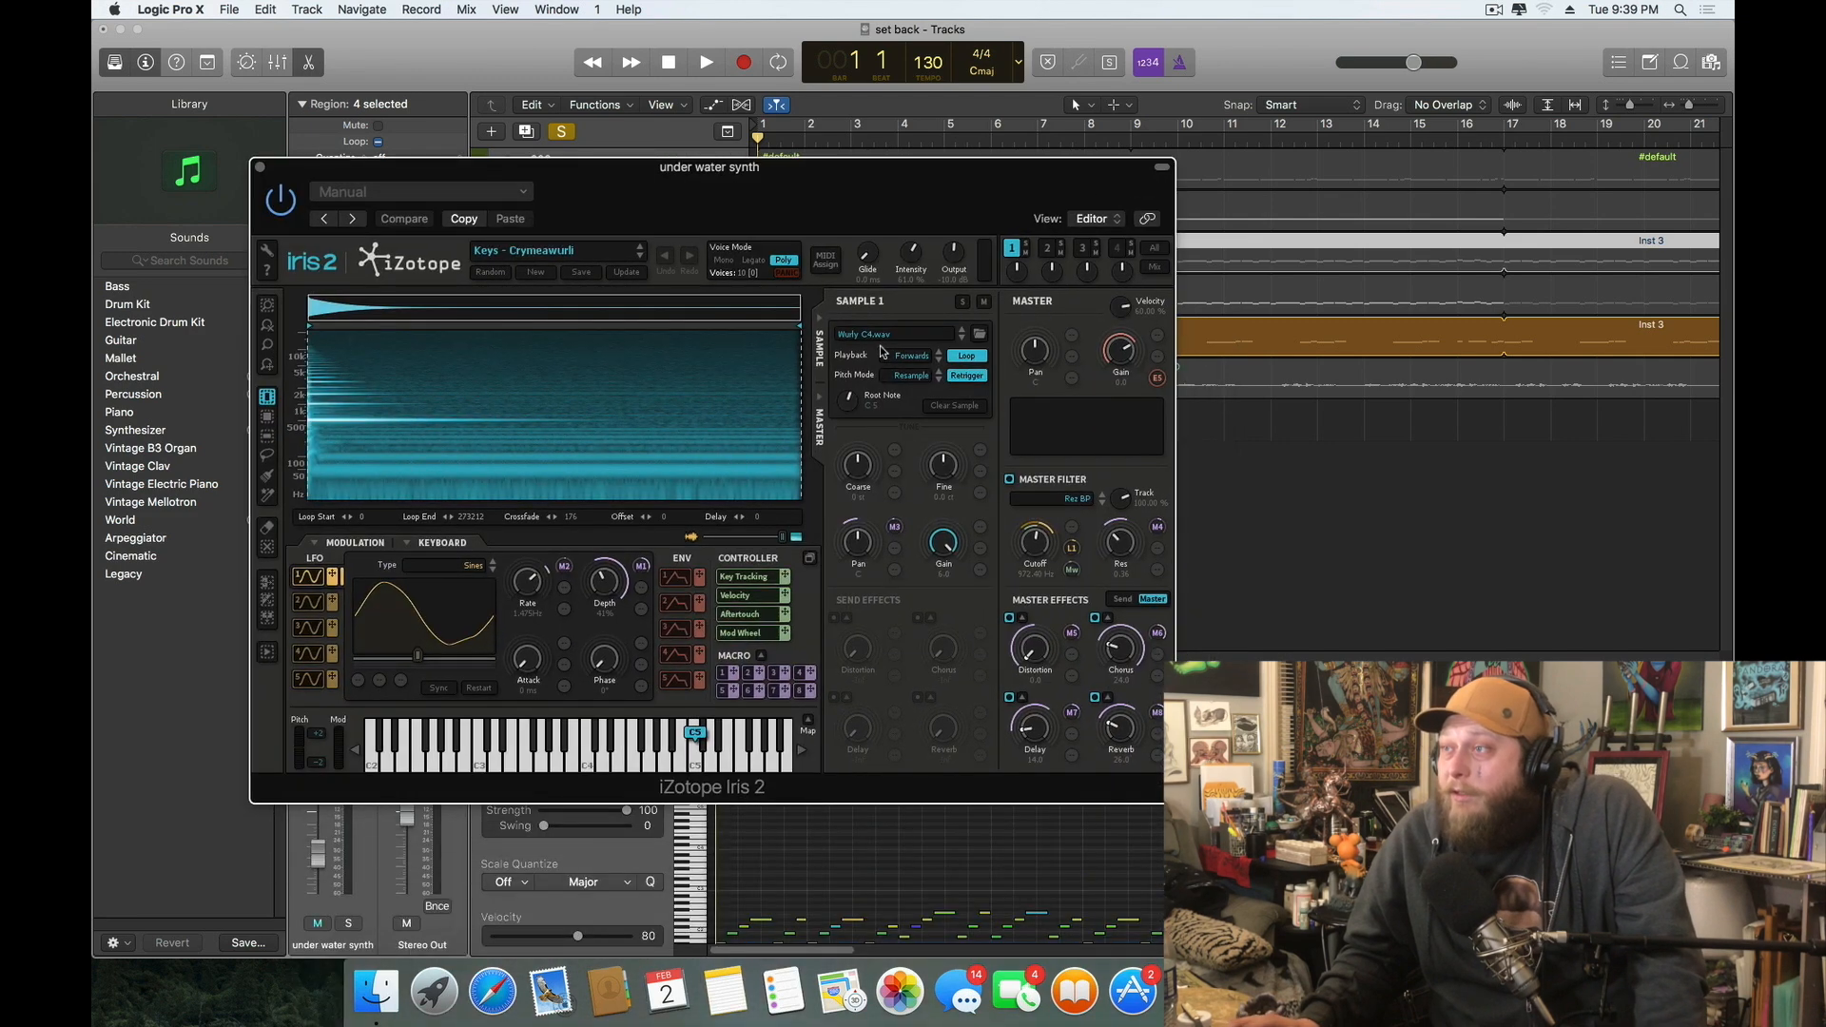
left_click(1047, 250)
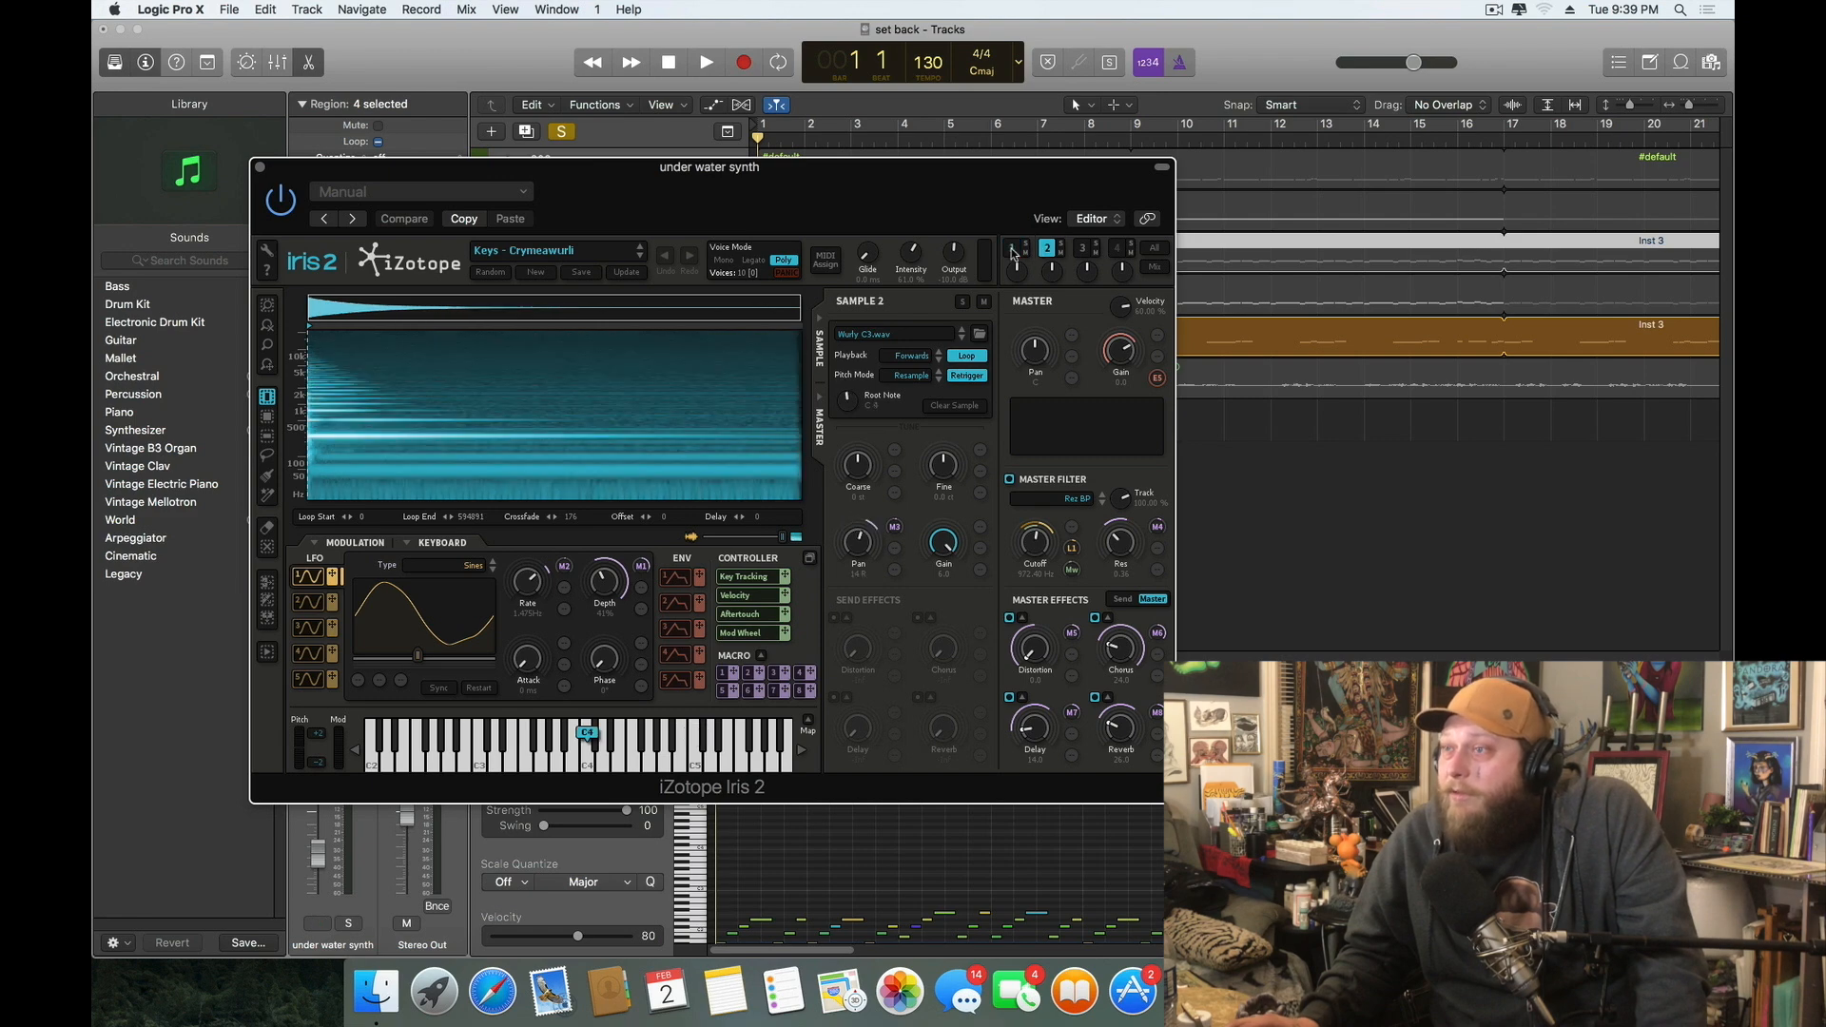
left_click(1013, 251)
left_click_drag(768, 199, 918, 374)
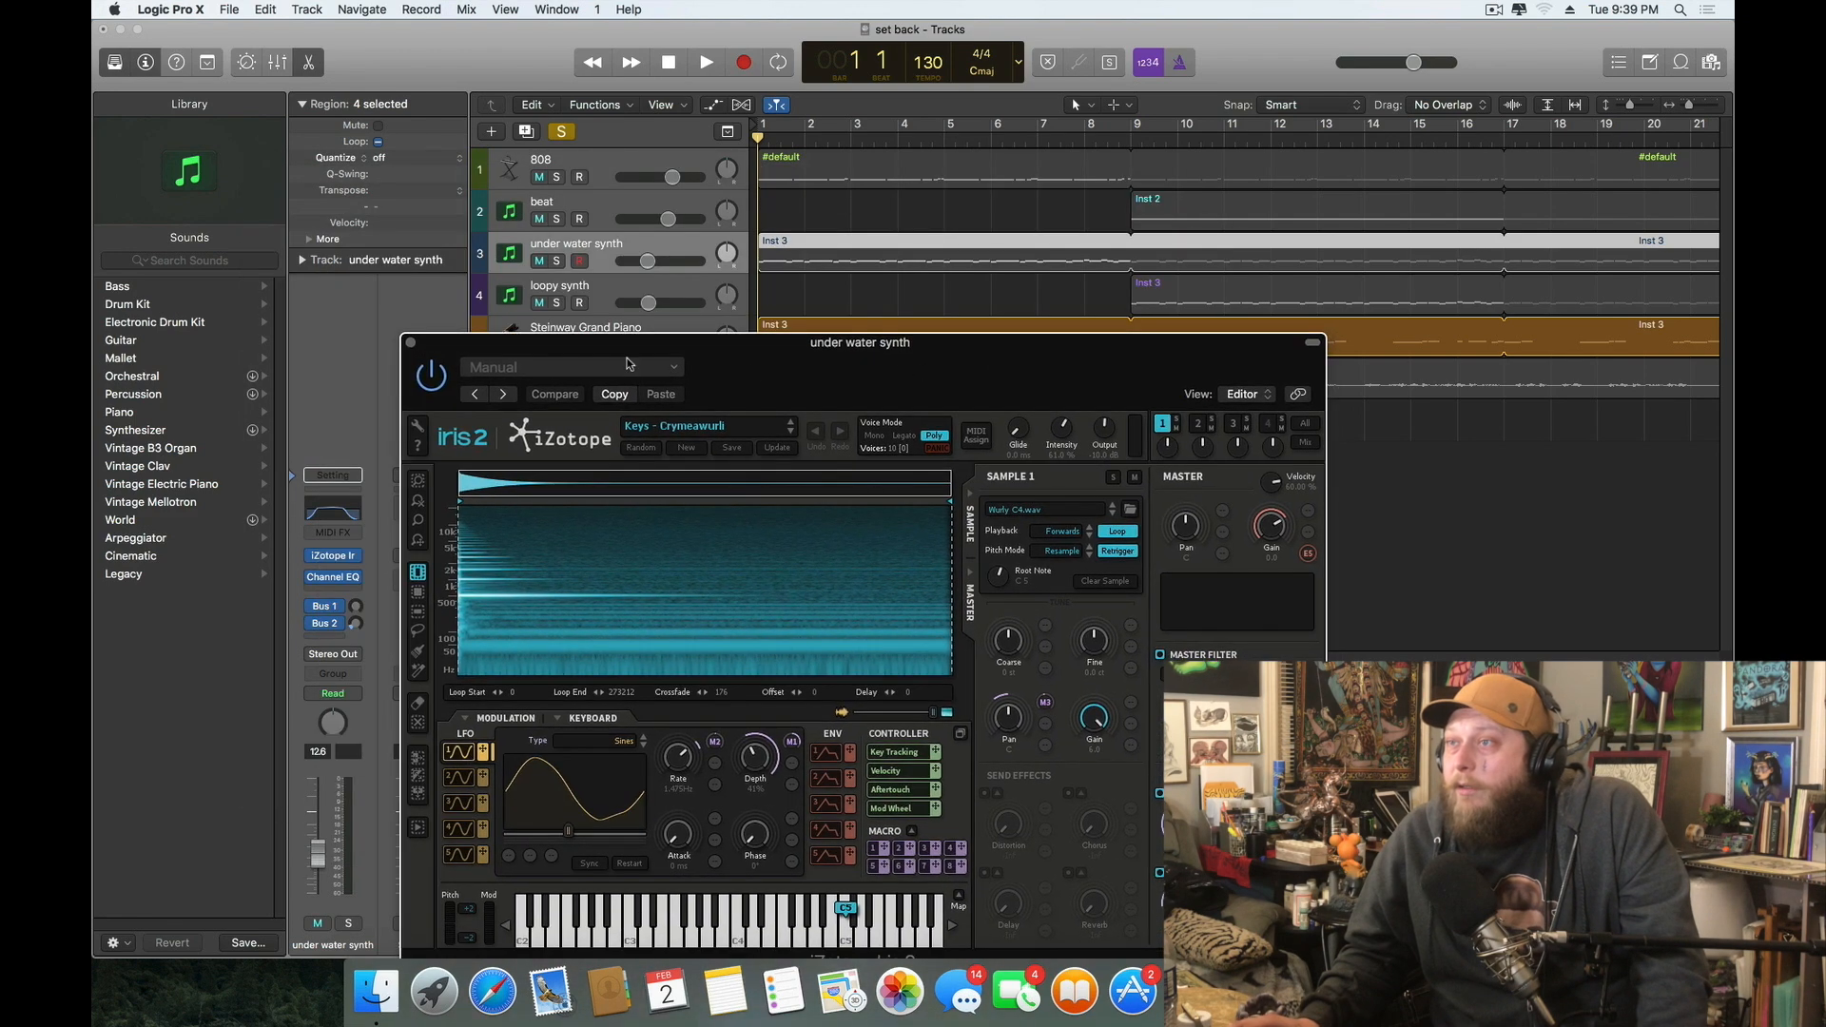
Solo the under water synth instead of the Steinway Grand Piano and listen to it from the start of the song
left_click(556, 263)
left_click_drag(669, 334, 640, 387)
left_click(557, 346)
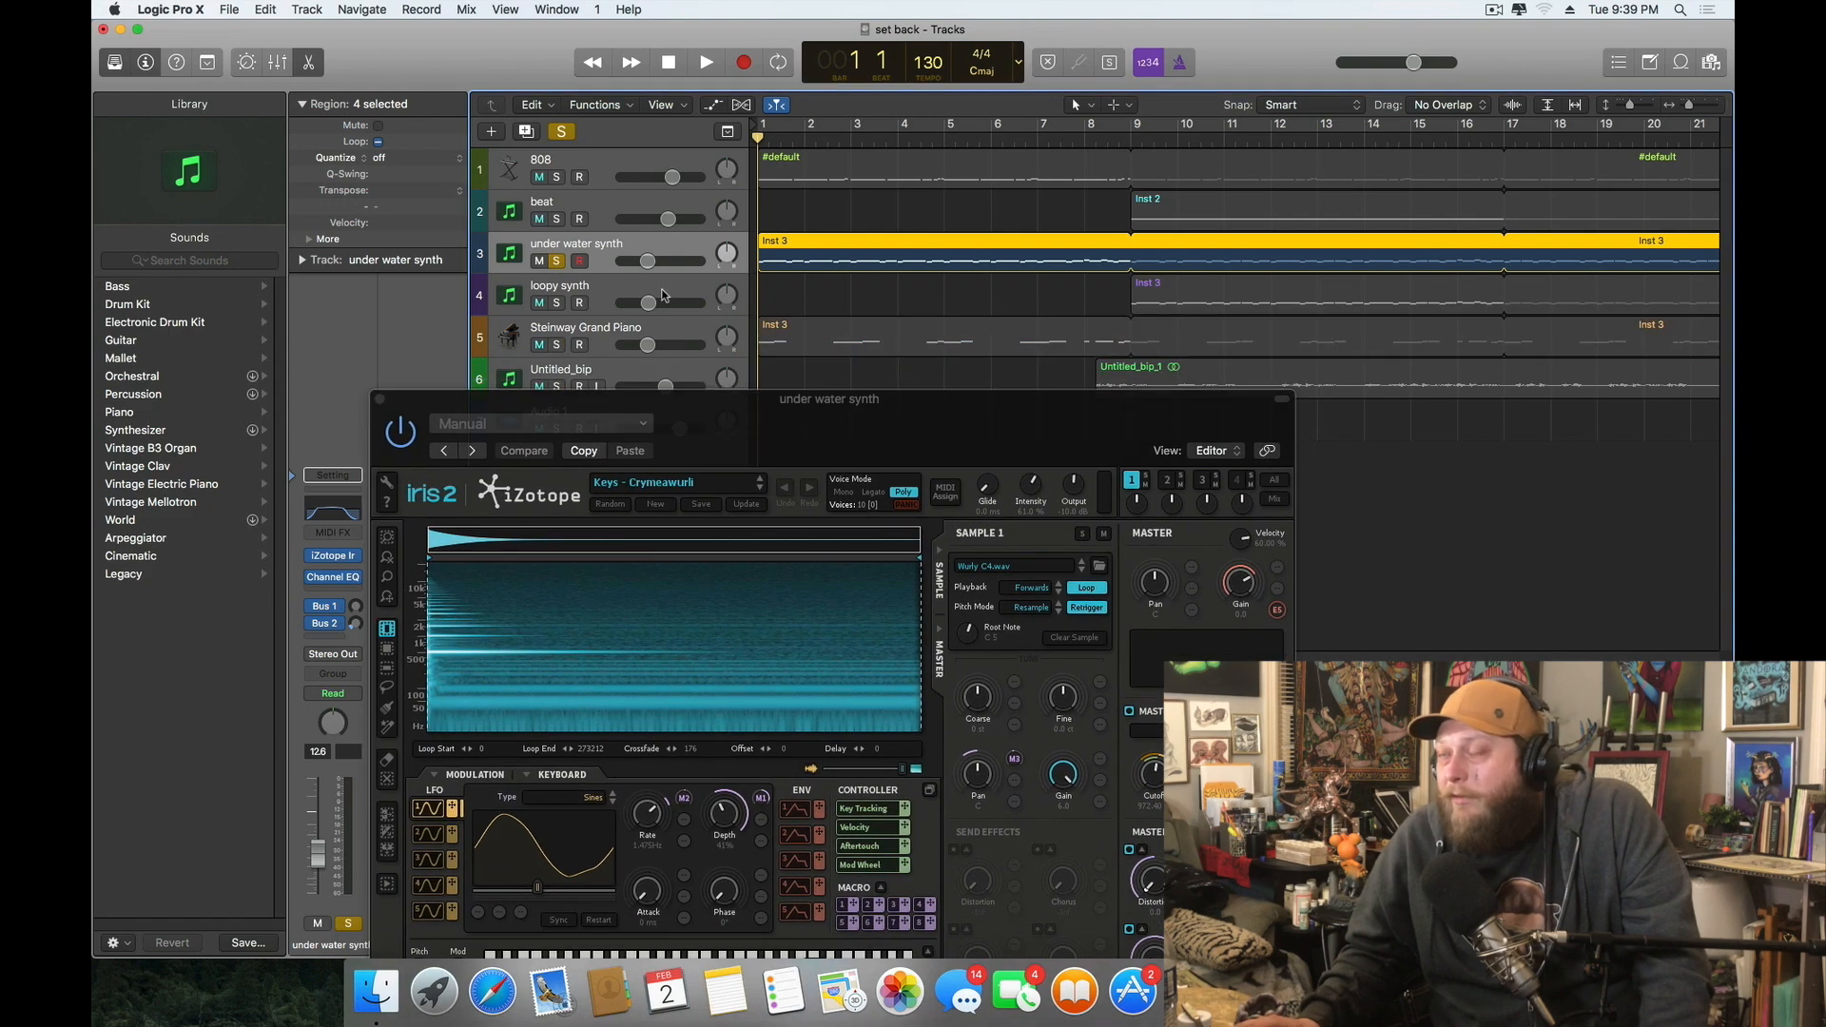
left_click(713, 57)
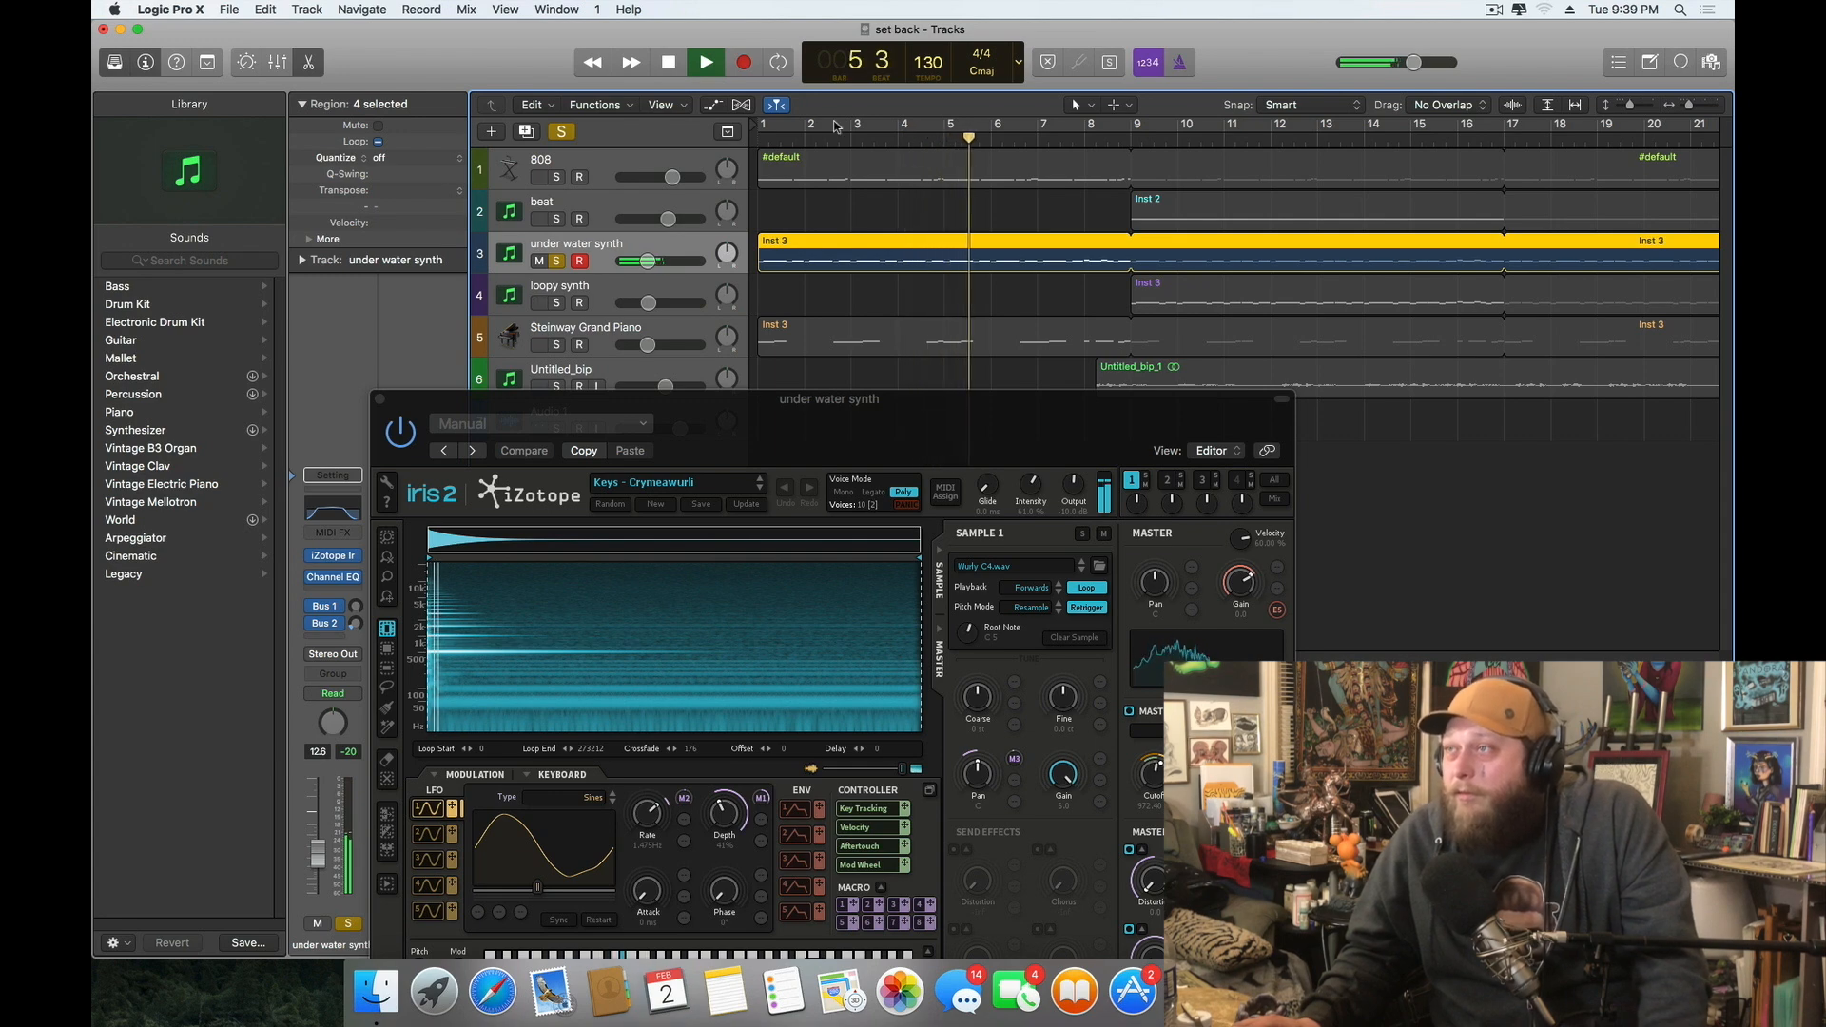
left_click(671, 63)
left_click(671, 63)
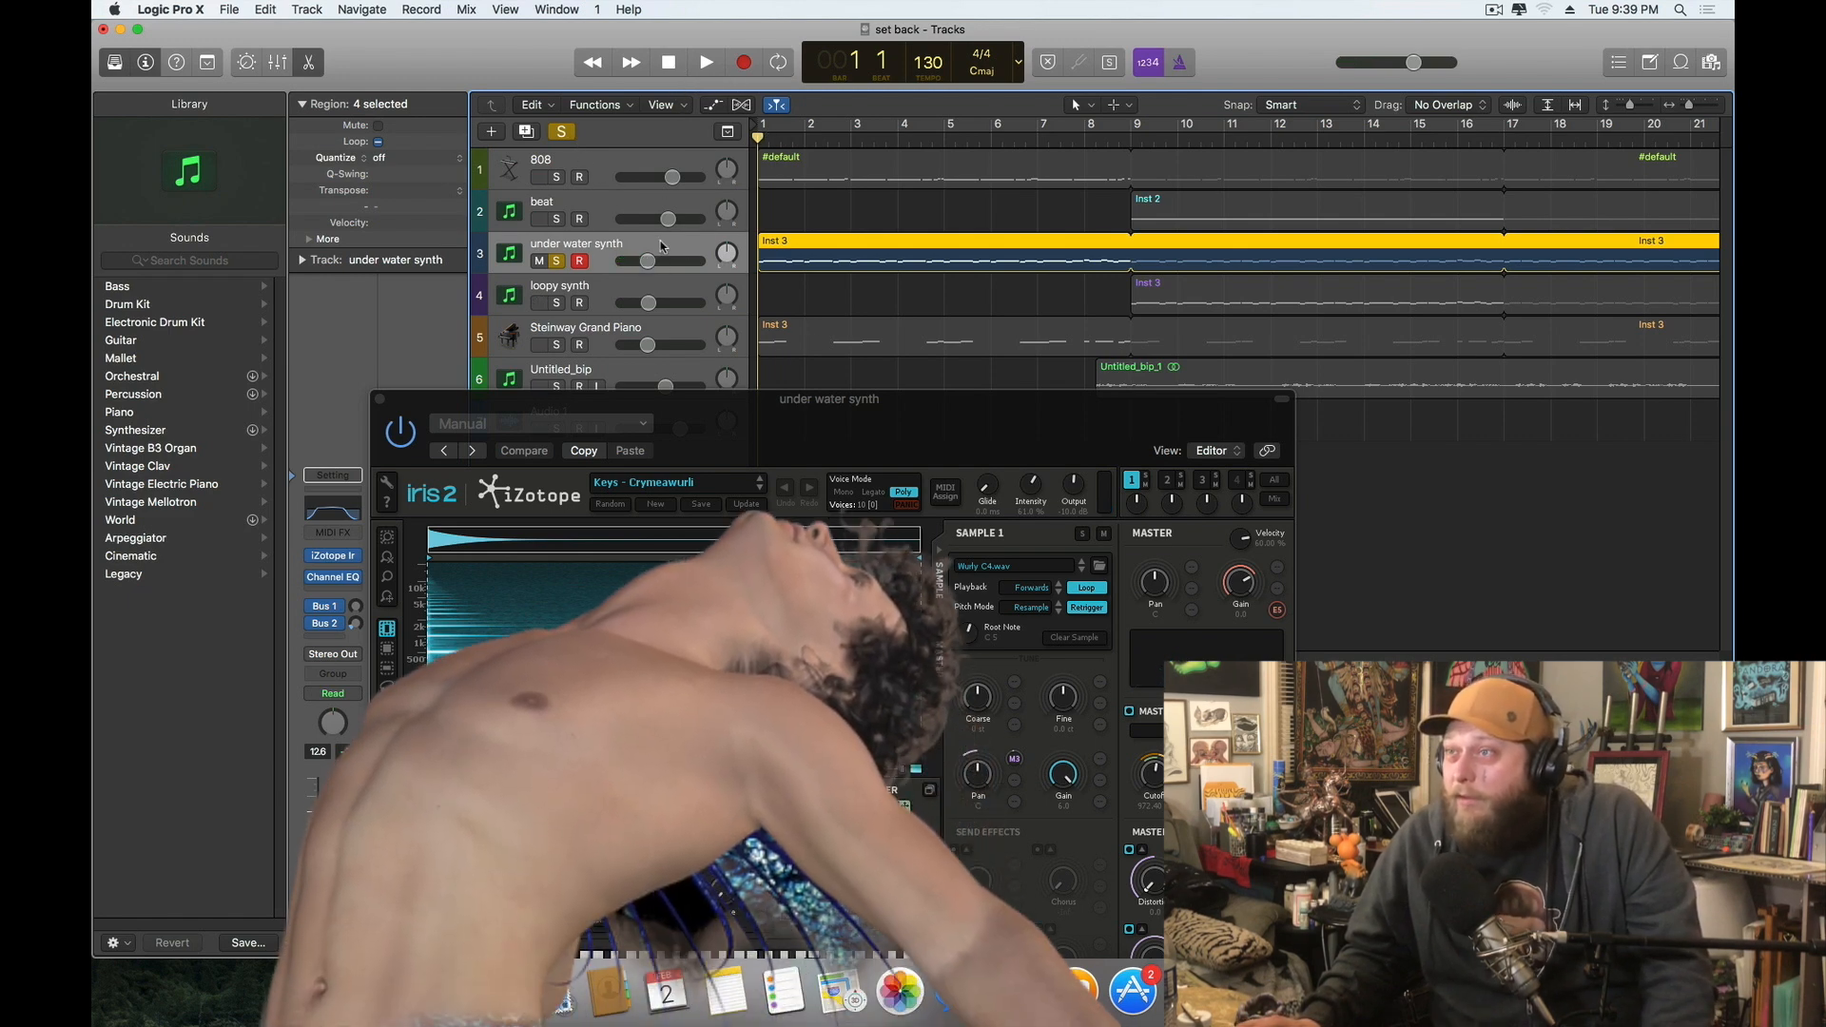
left_click(705, 63)
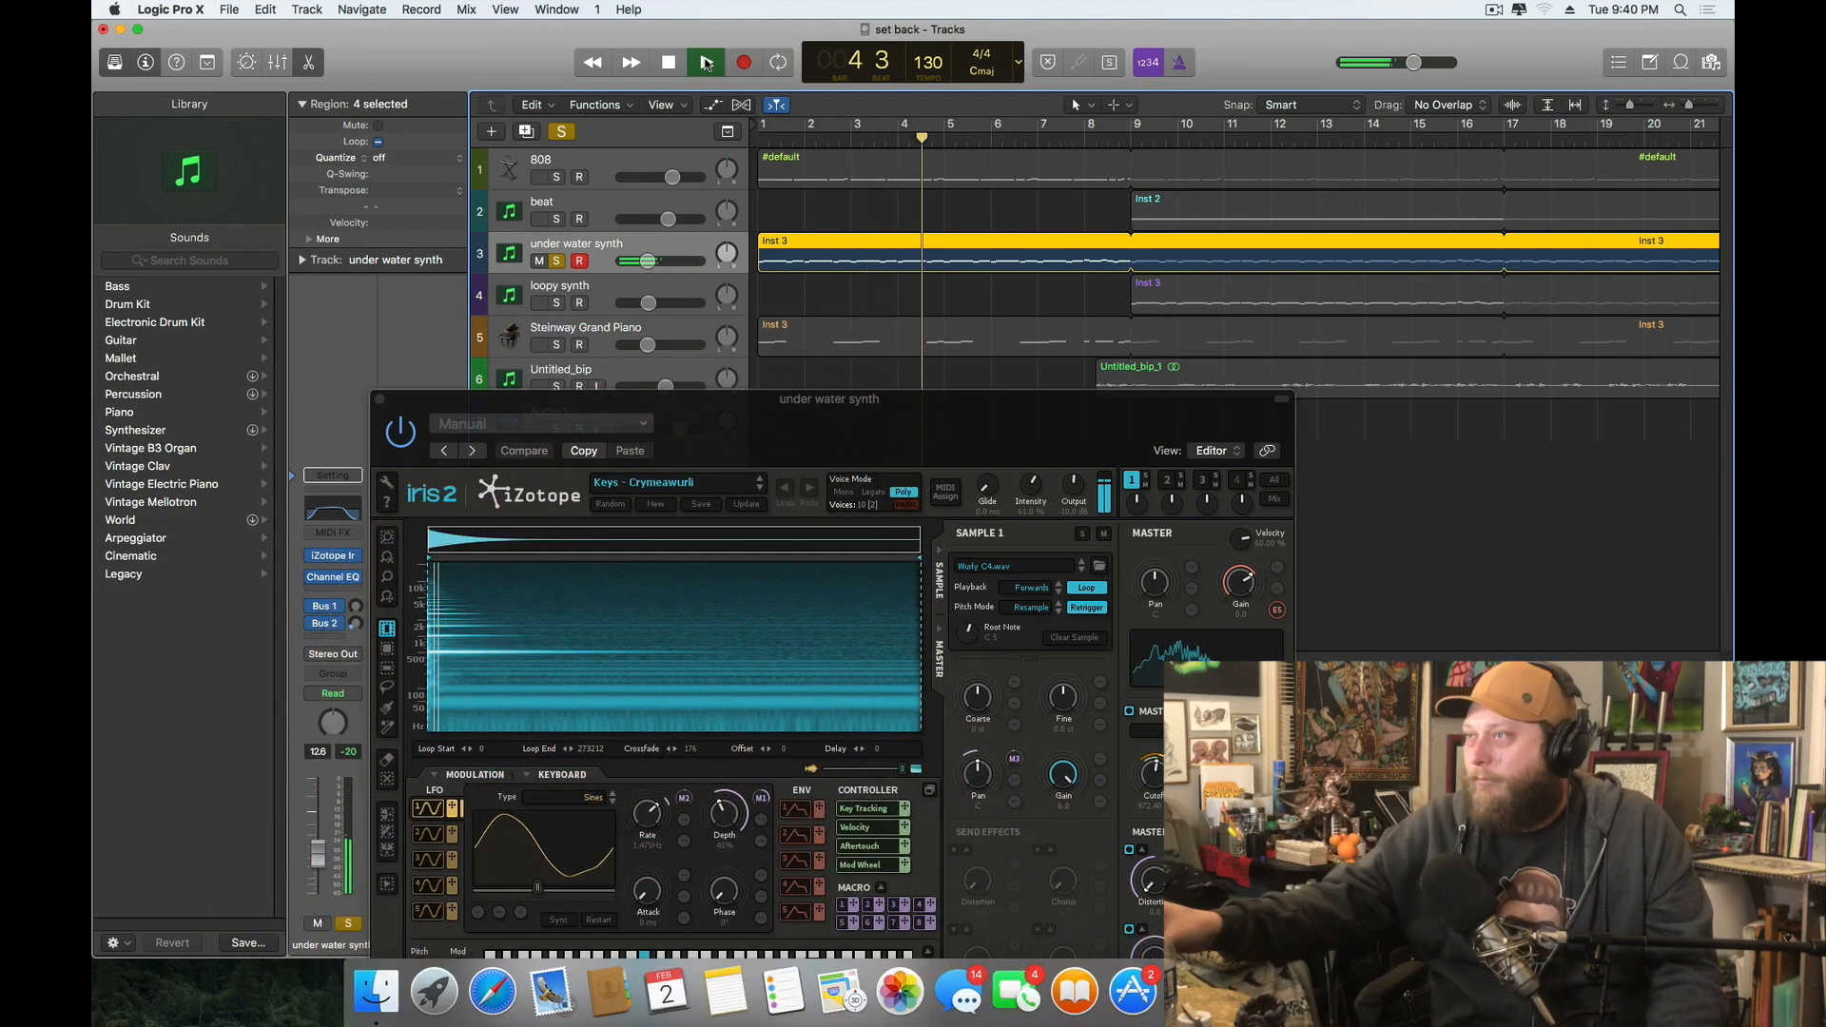
left_click(668, 63)
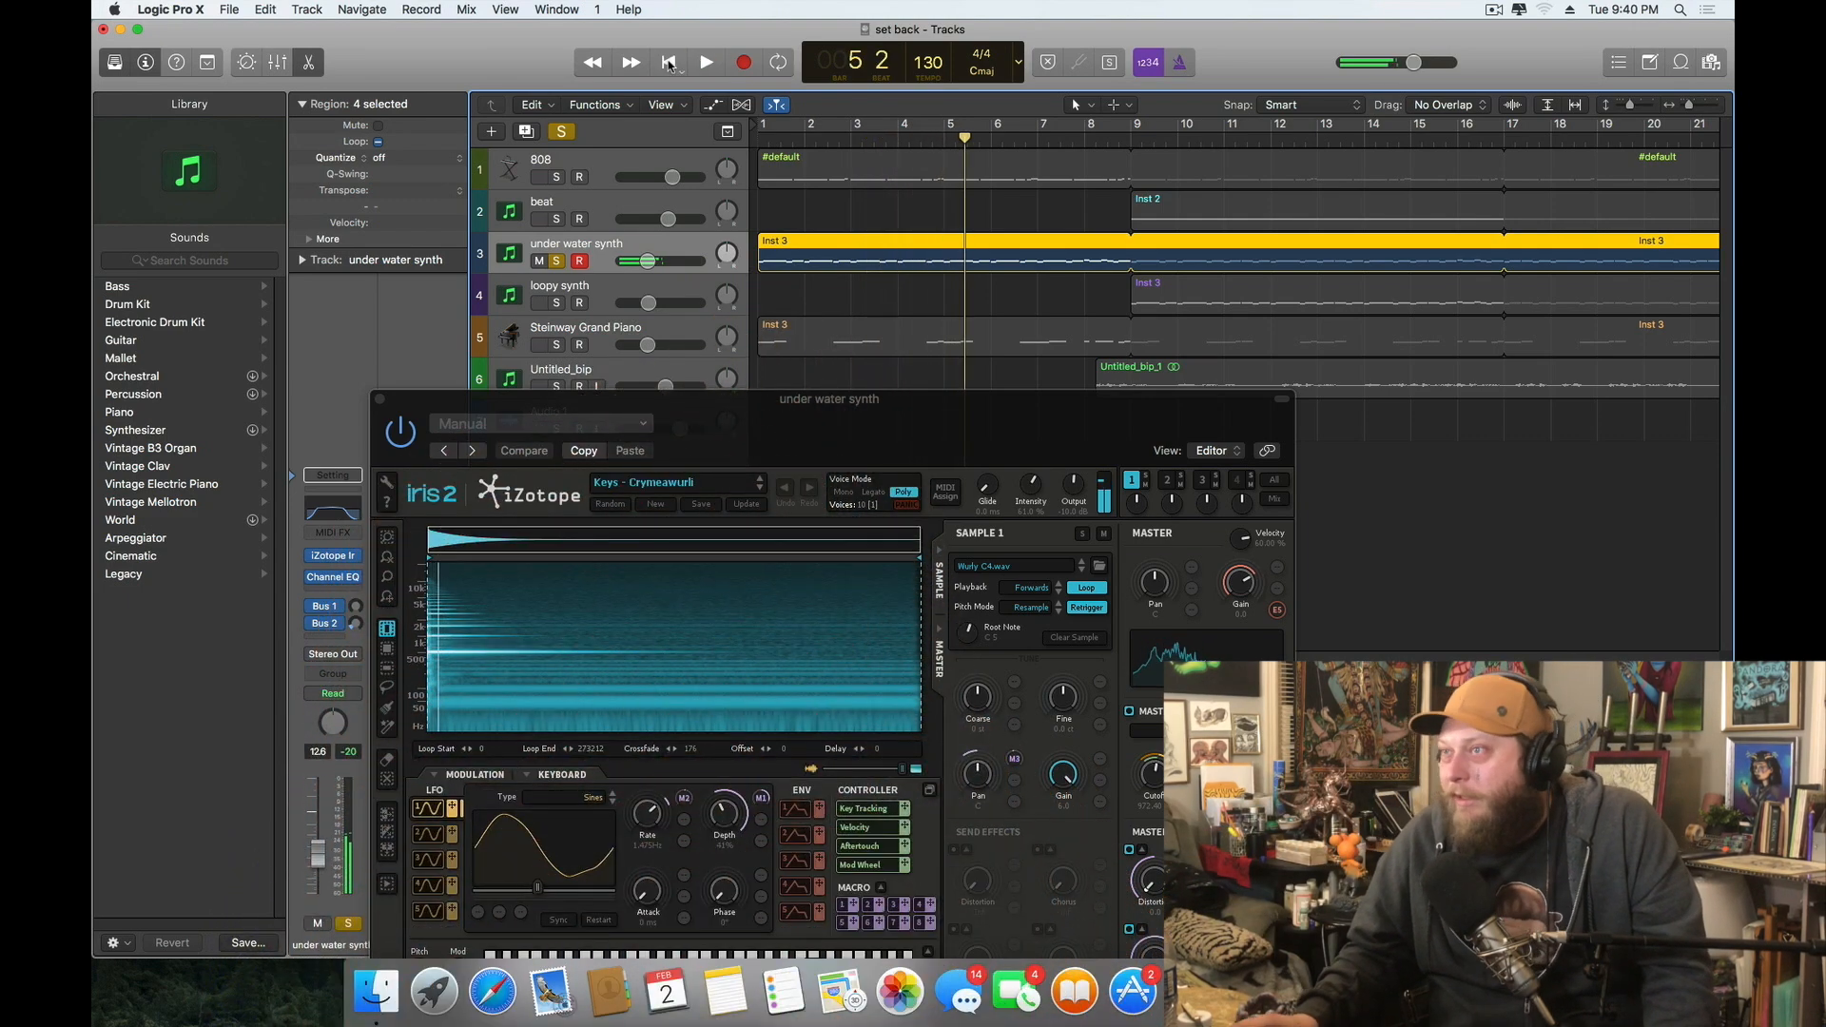
Solo the loopy synth instead of the under water synth, close the Iris 2 window, and listen from shortly before bar 9
left_click(610, 289)
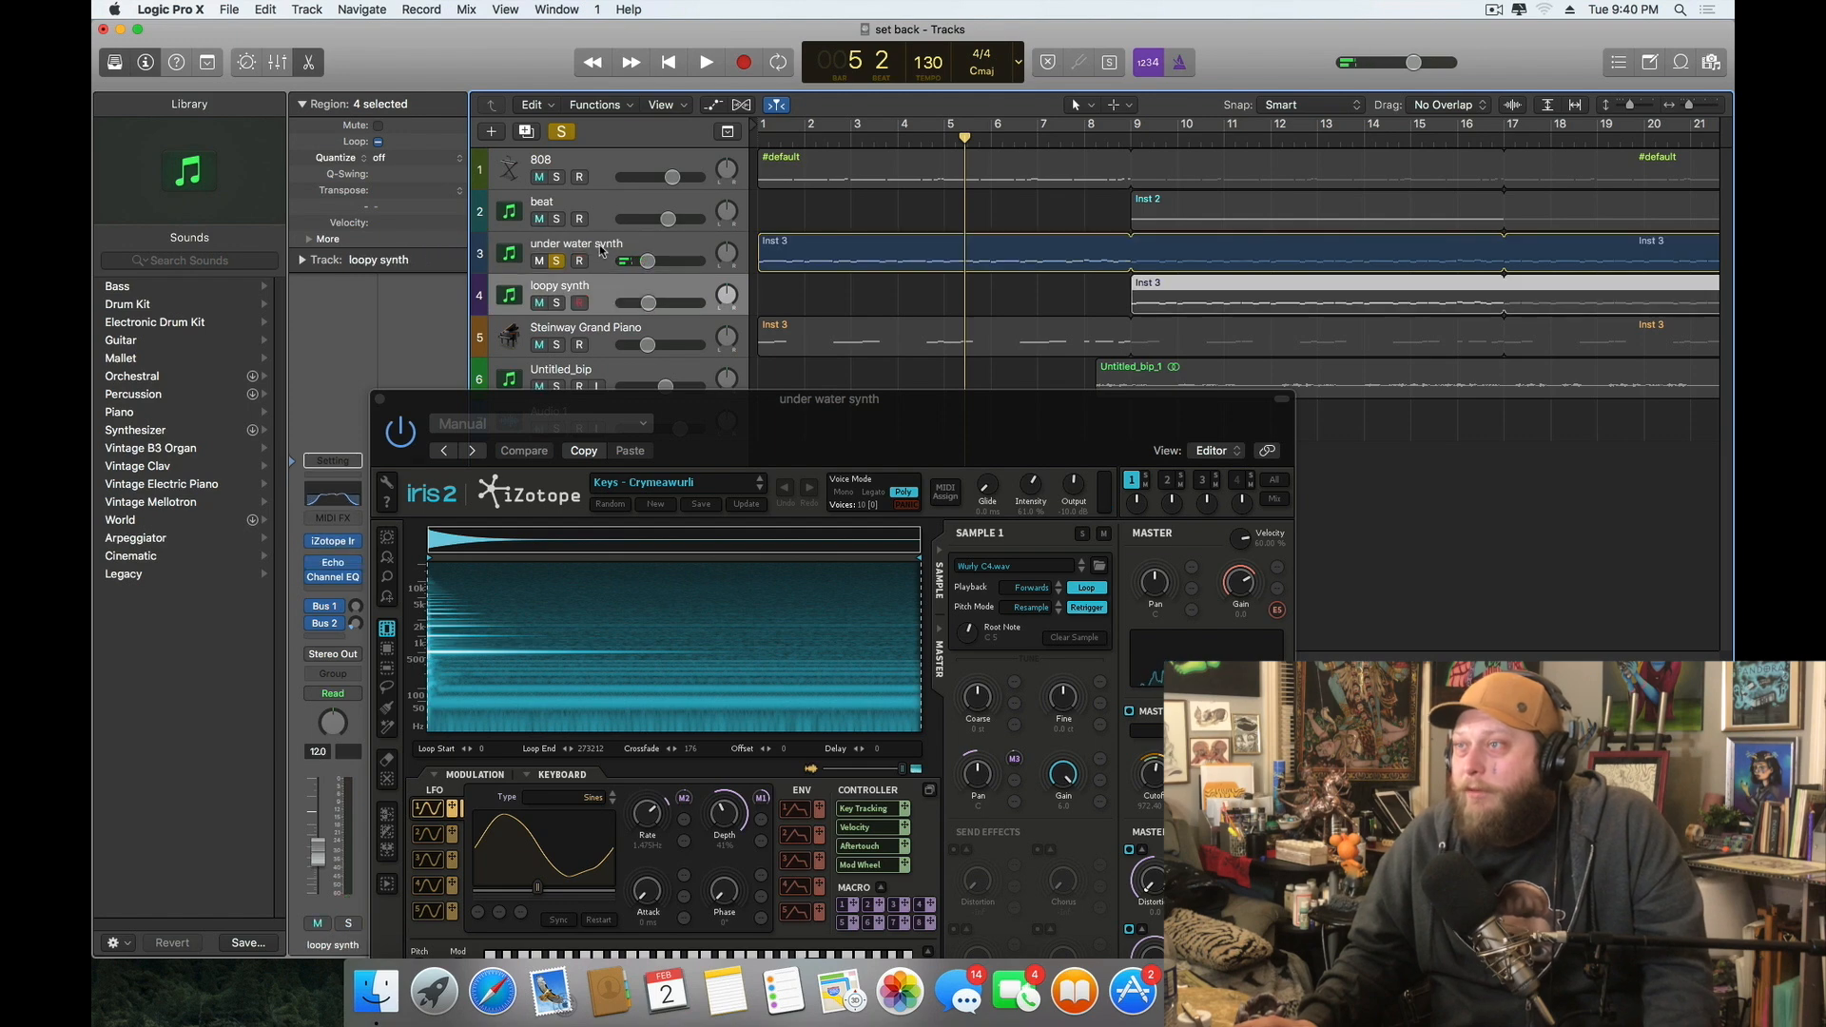
left_click(557, 261)
left_click(557, 302)
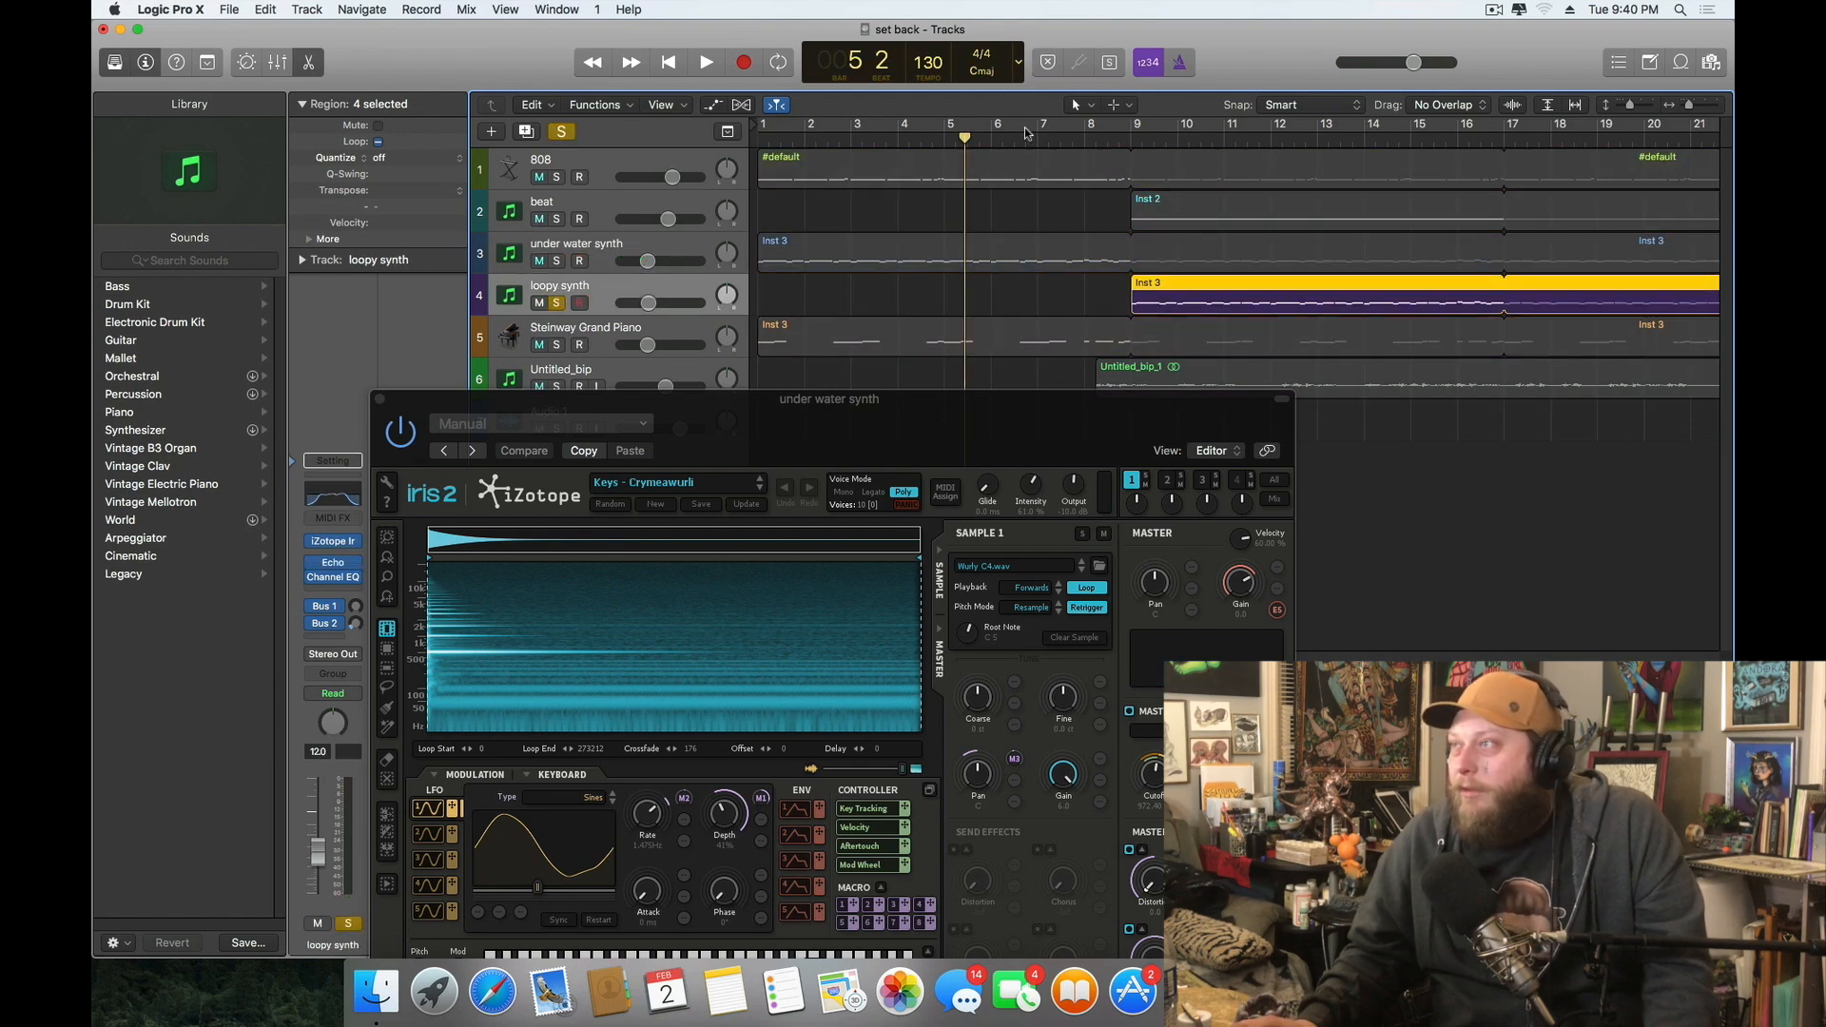
left_click_drag(1087, 138, 1107, 138)
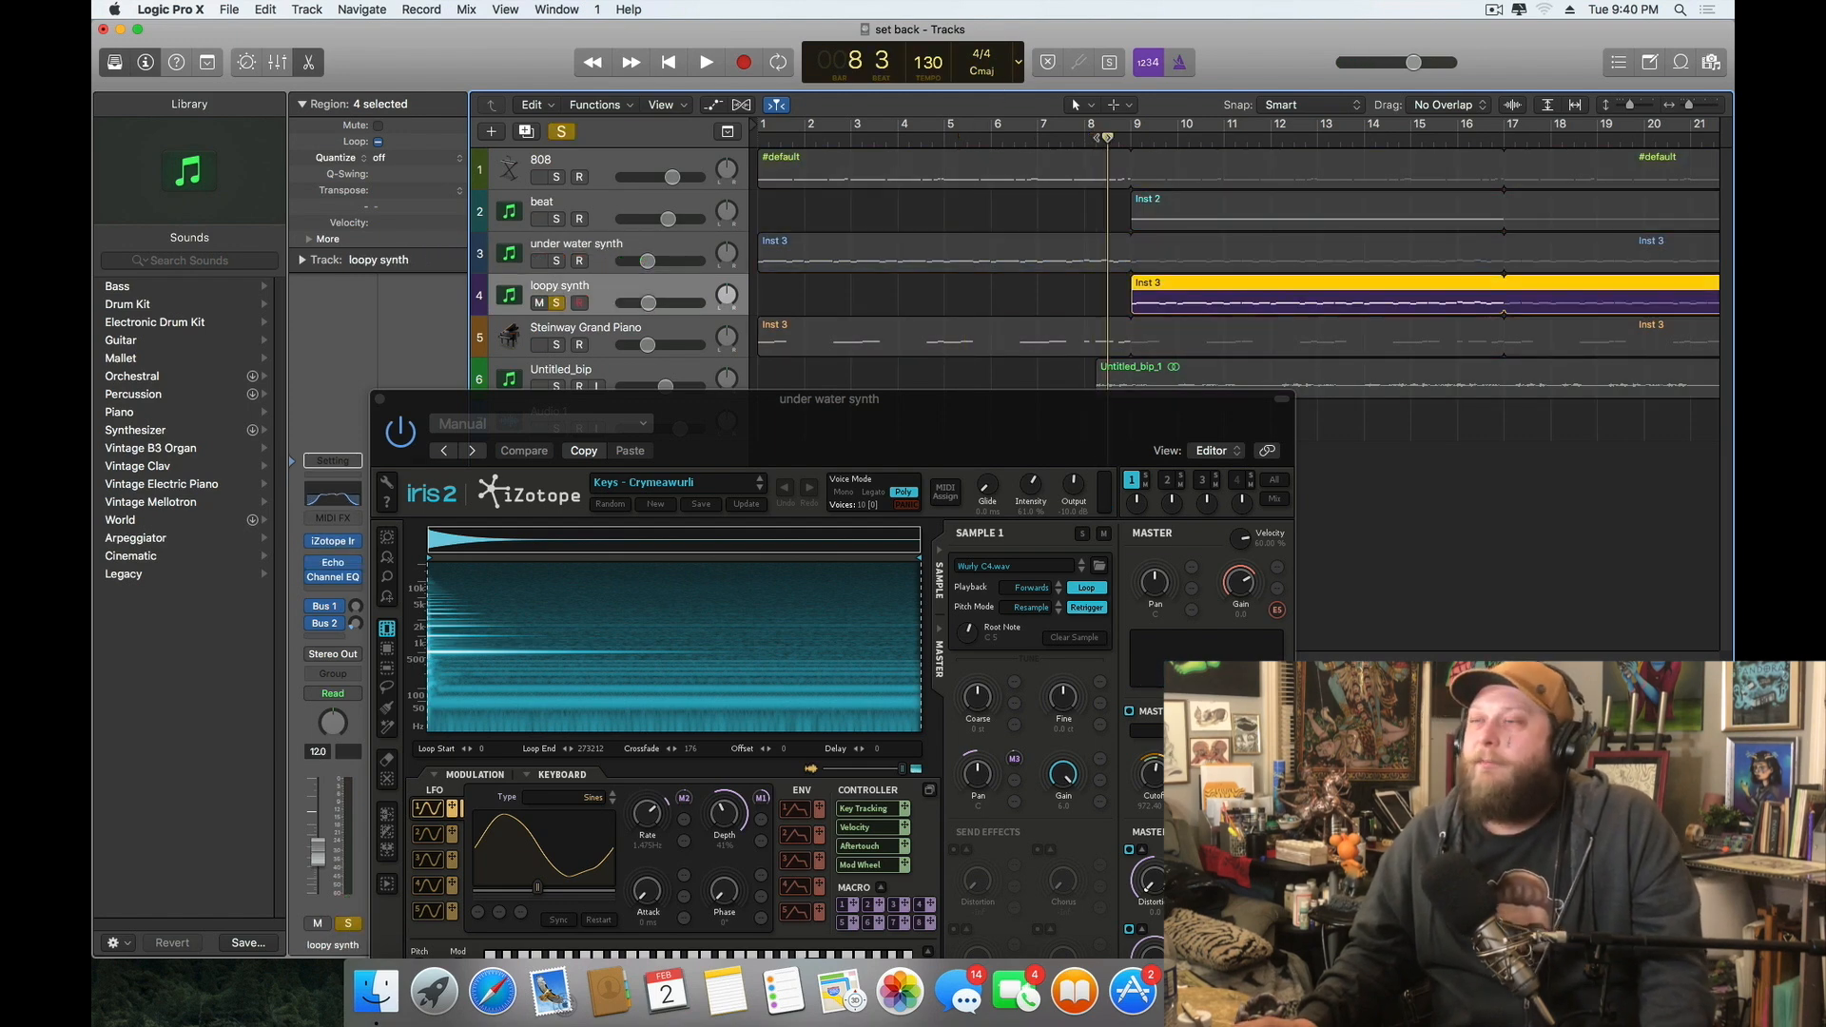
left_click(382, 406)
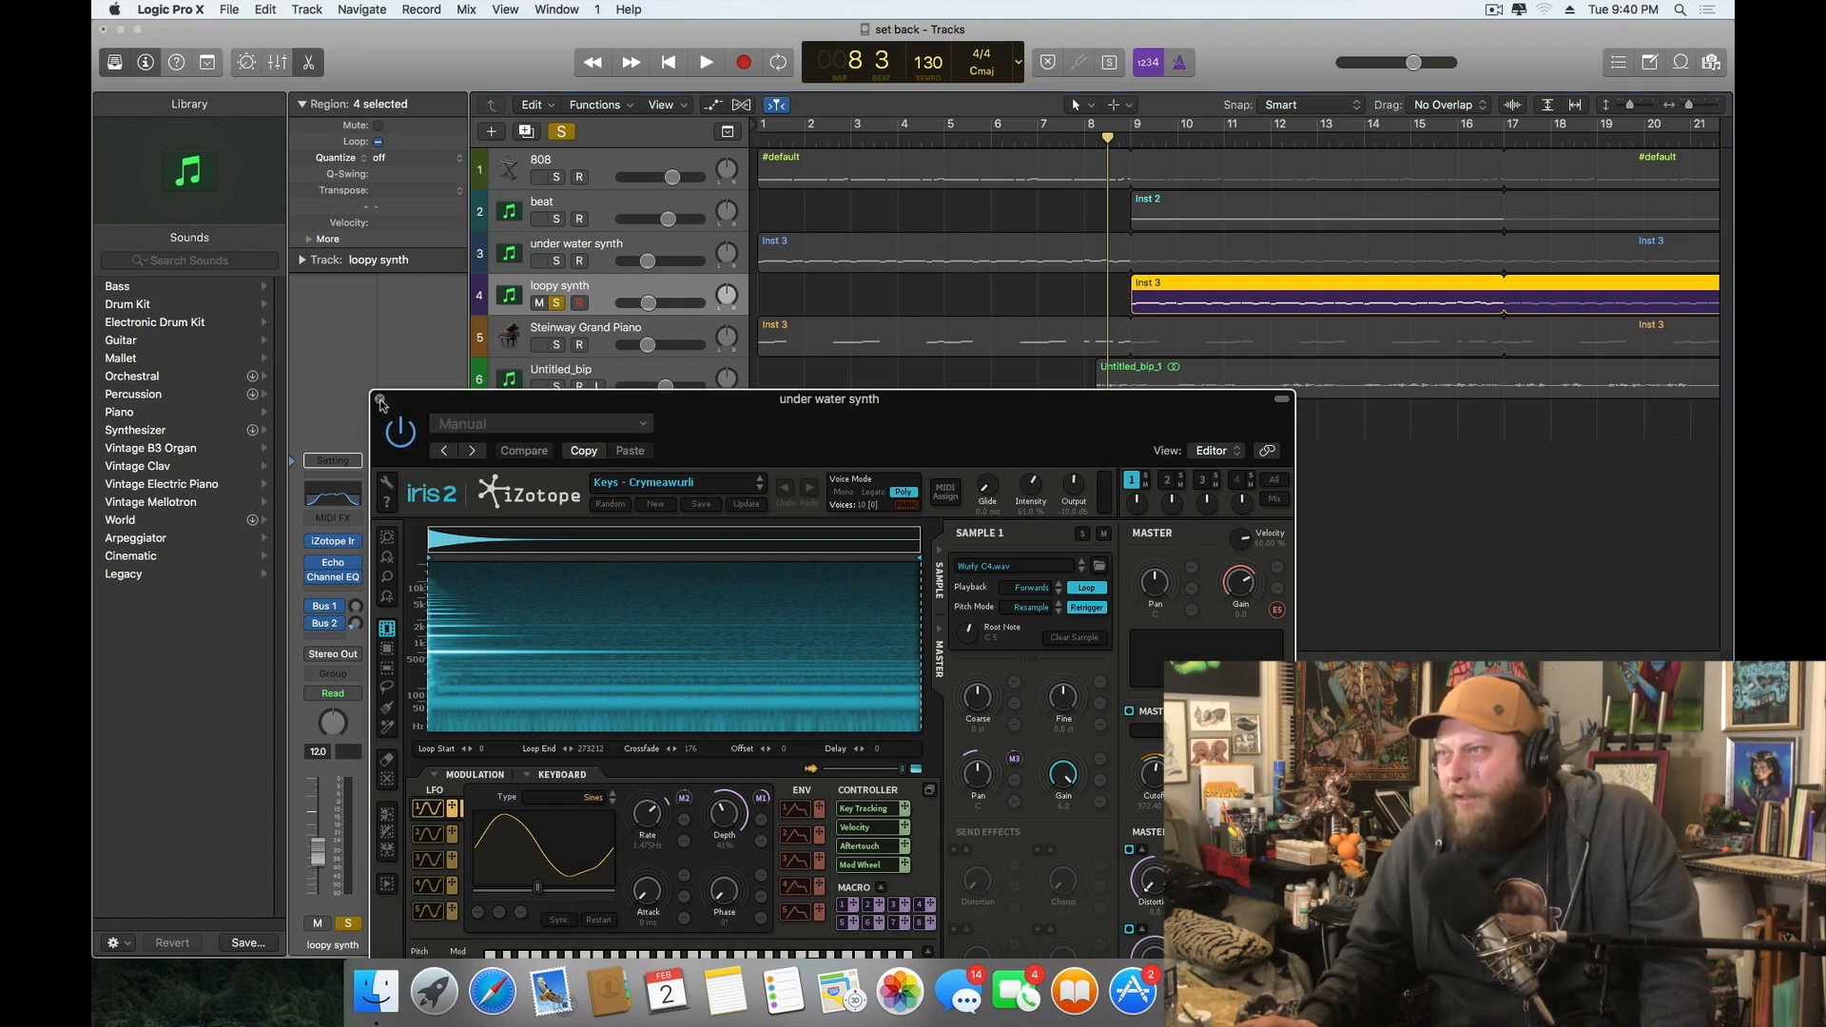
key("super+w")
left_click(706, 62)
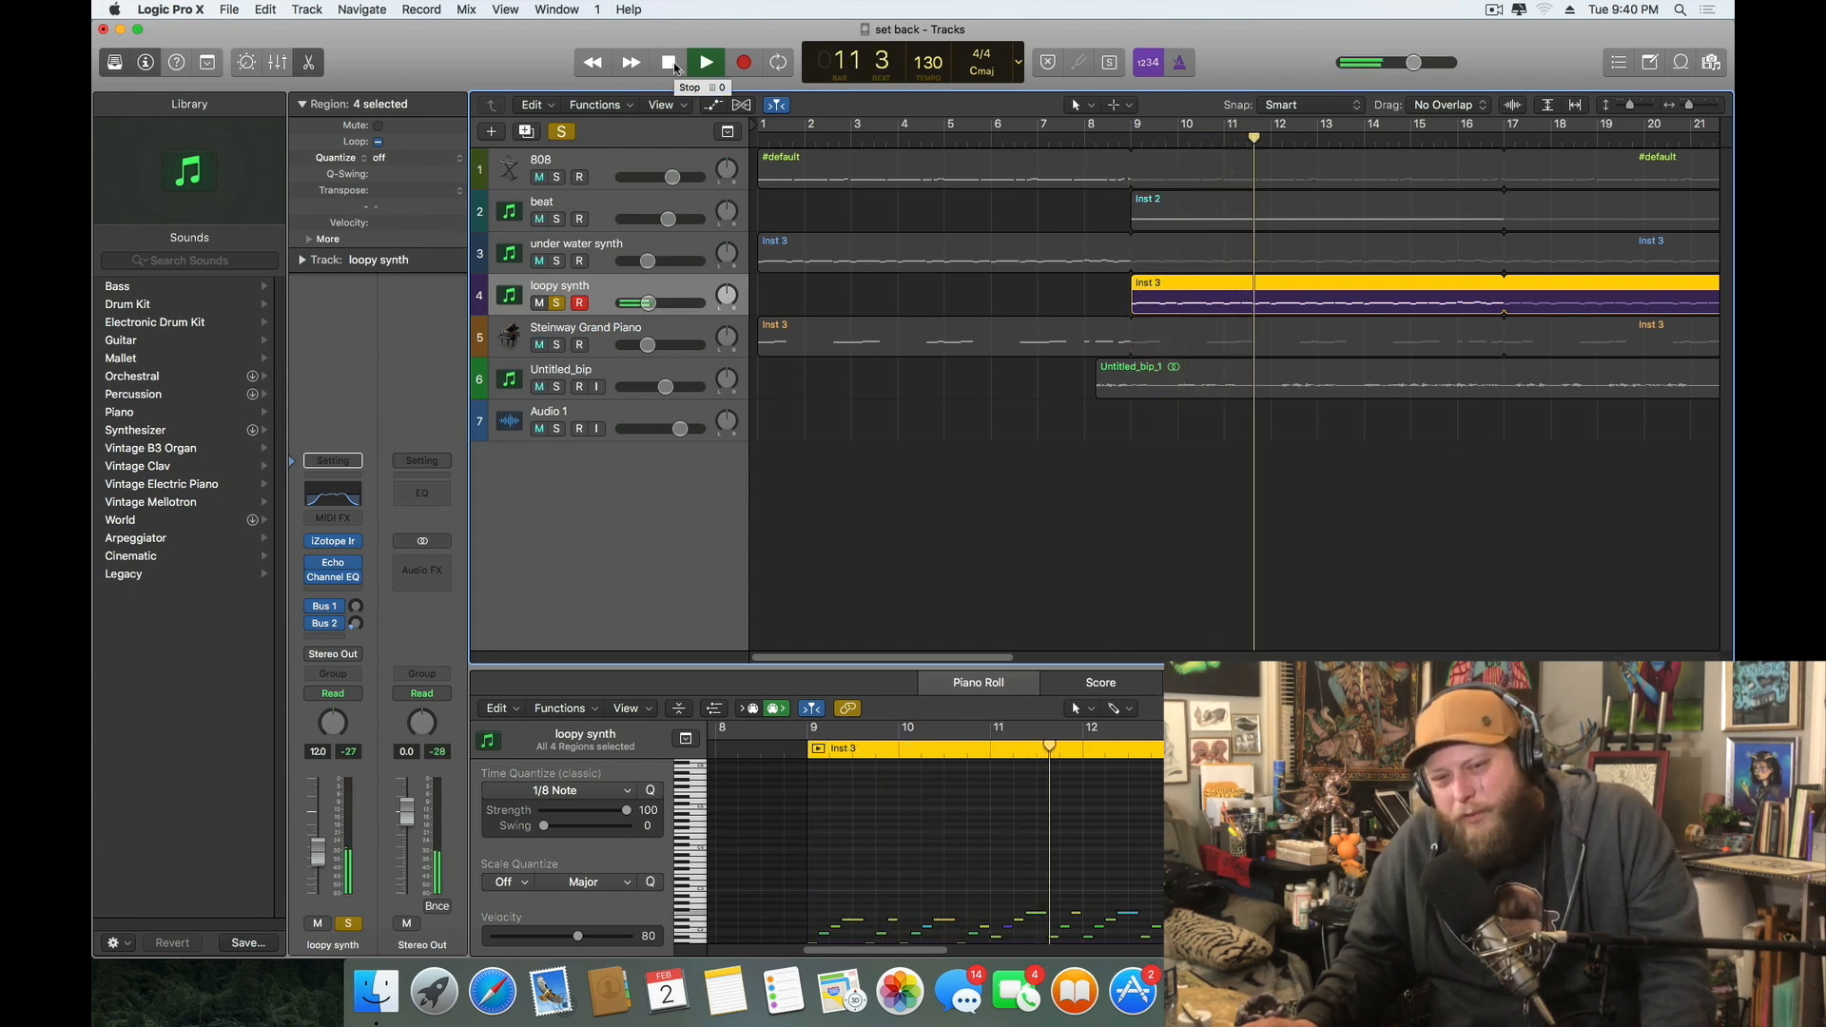
left_click(671, 63)
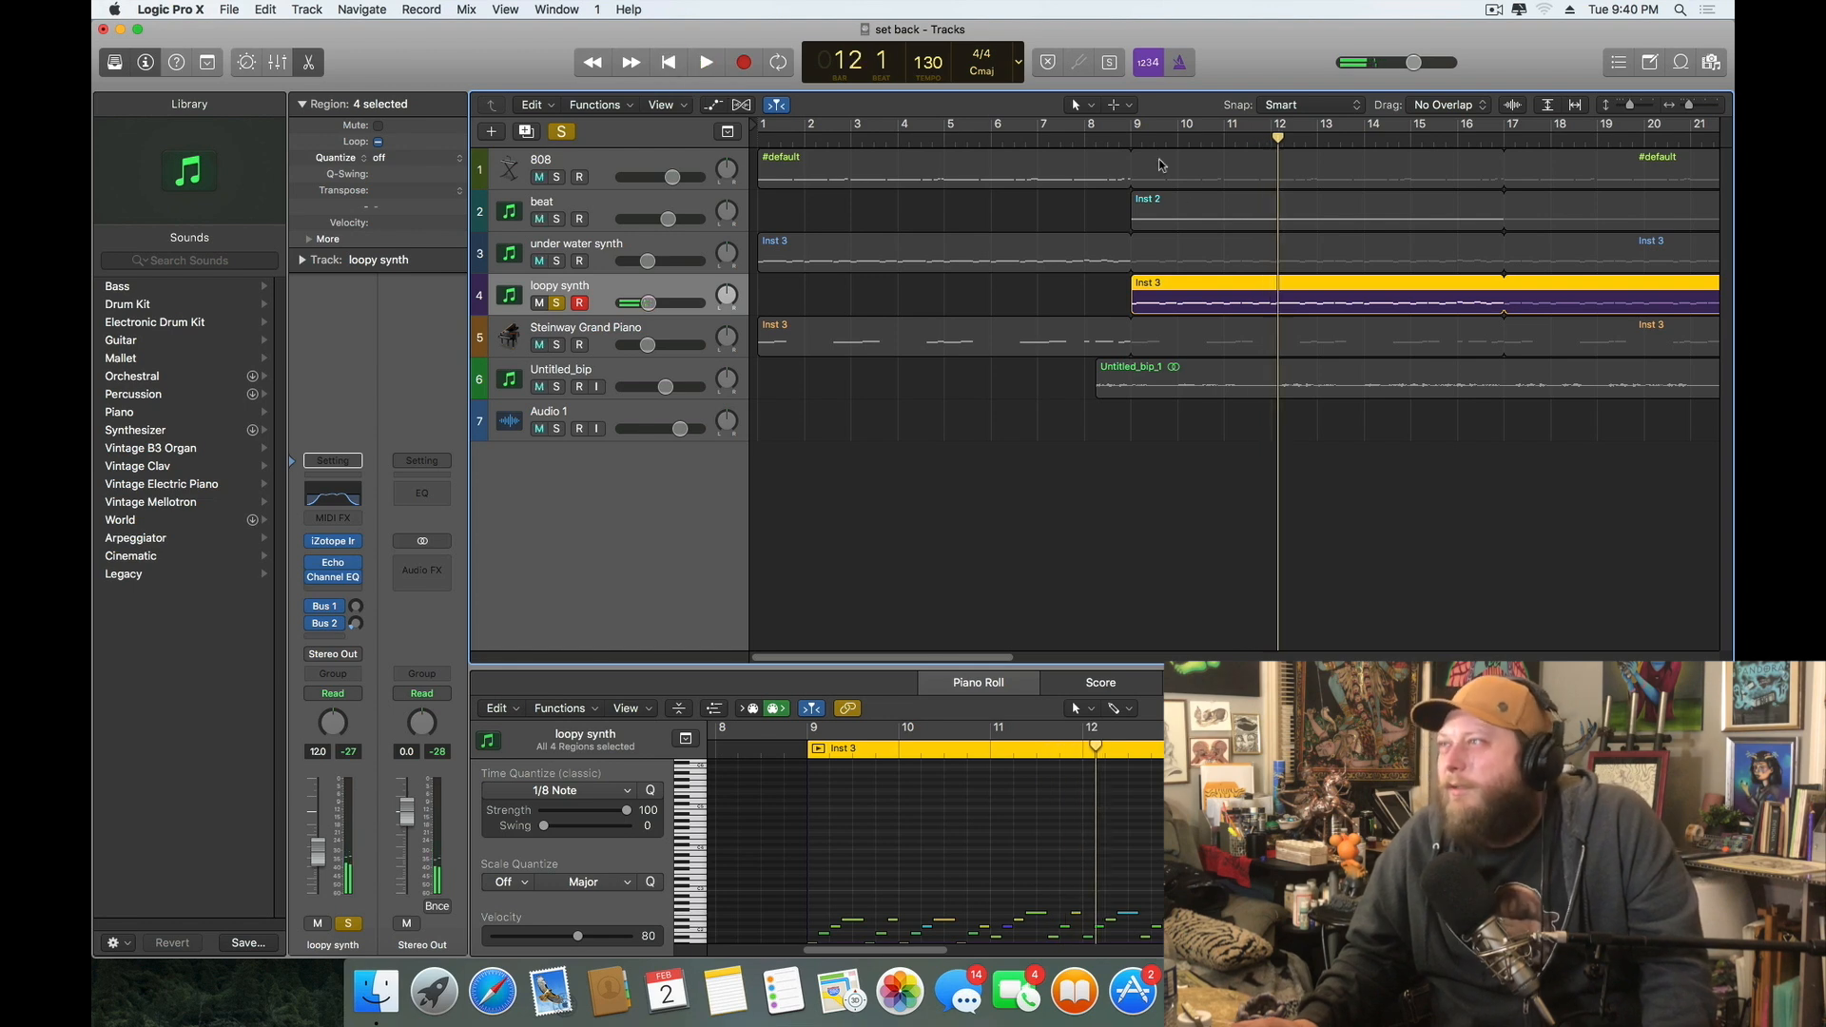
Solo the Steinway Grand Piano together with the loopy synth and play both from bar 9
left_click(1132, 138)
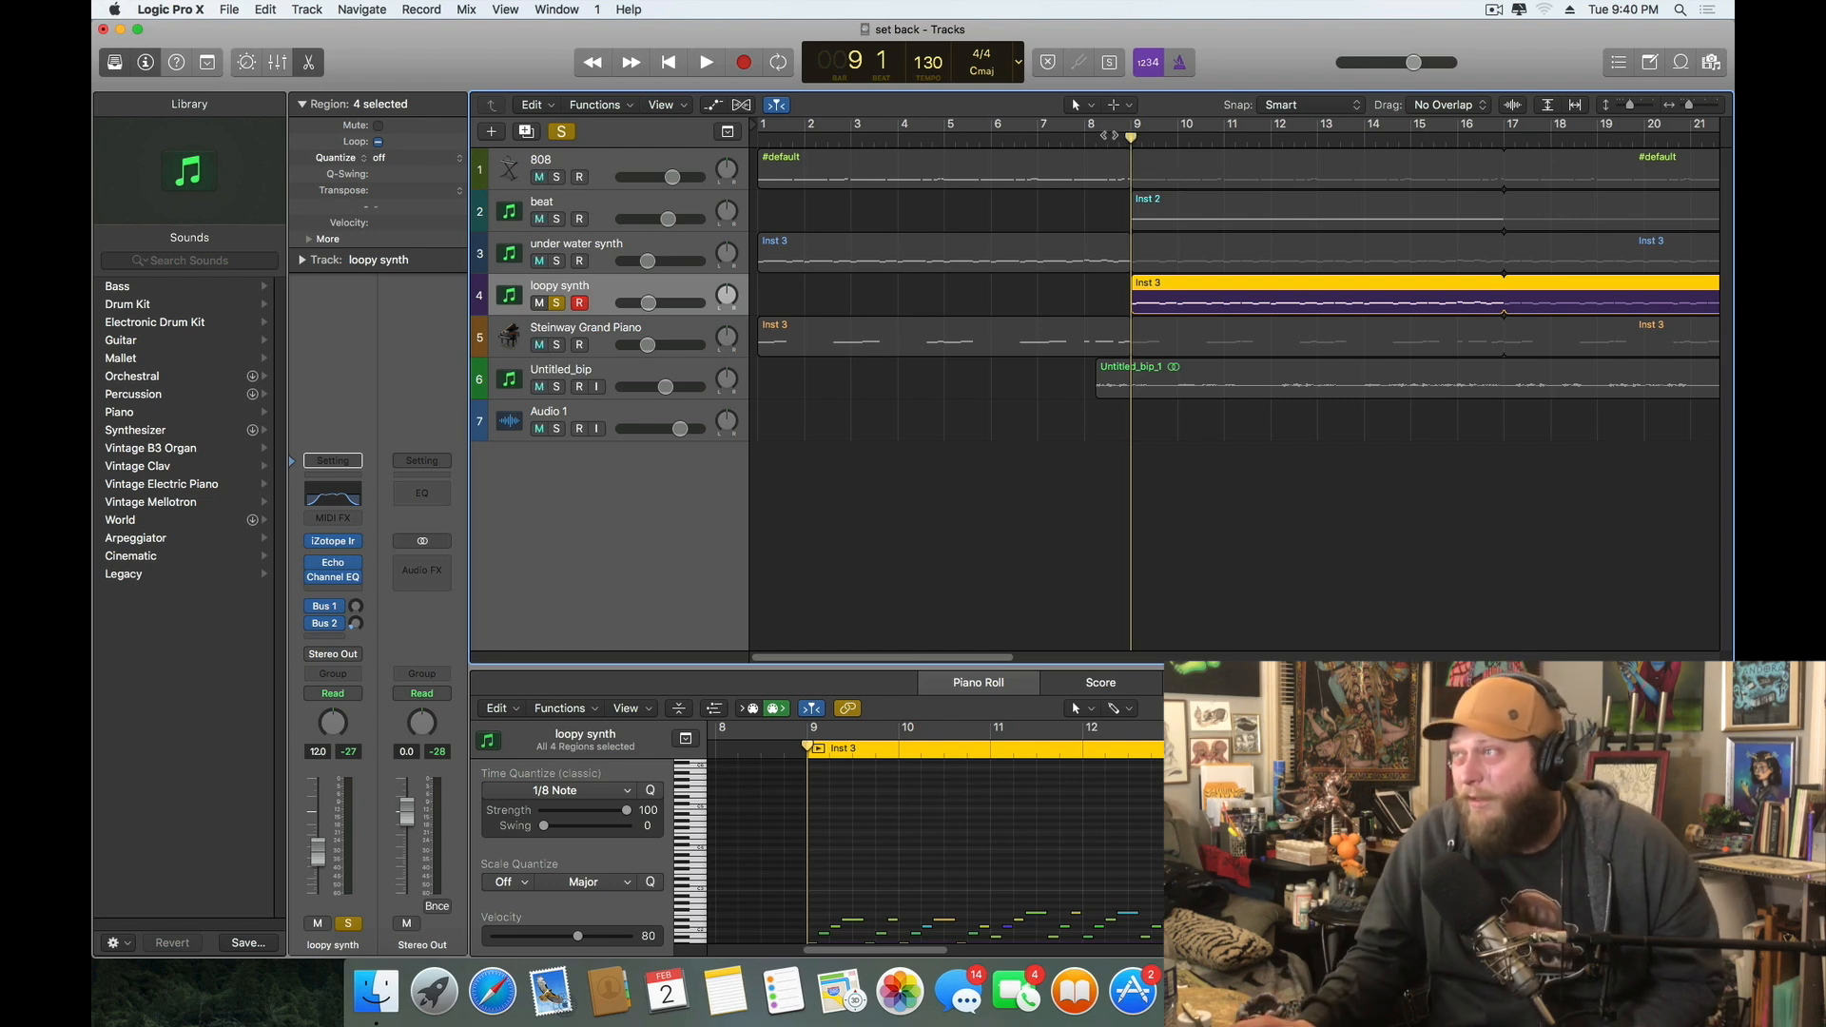
left_click(1115, 141)
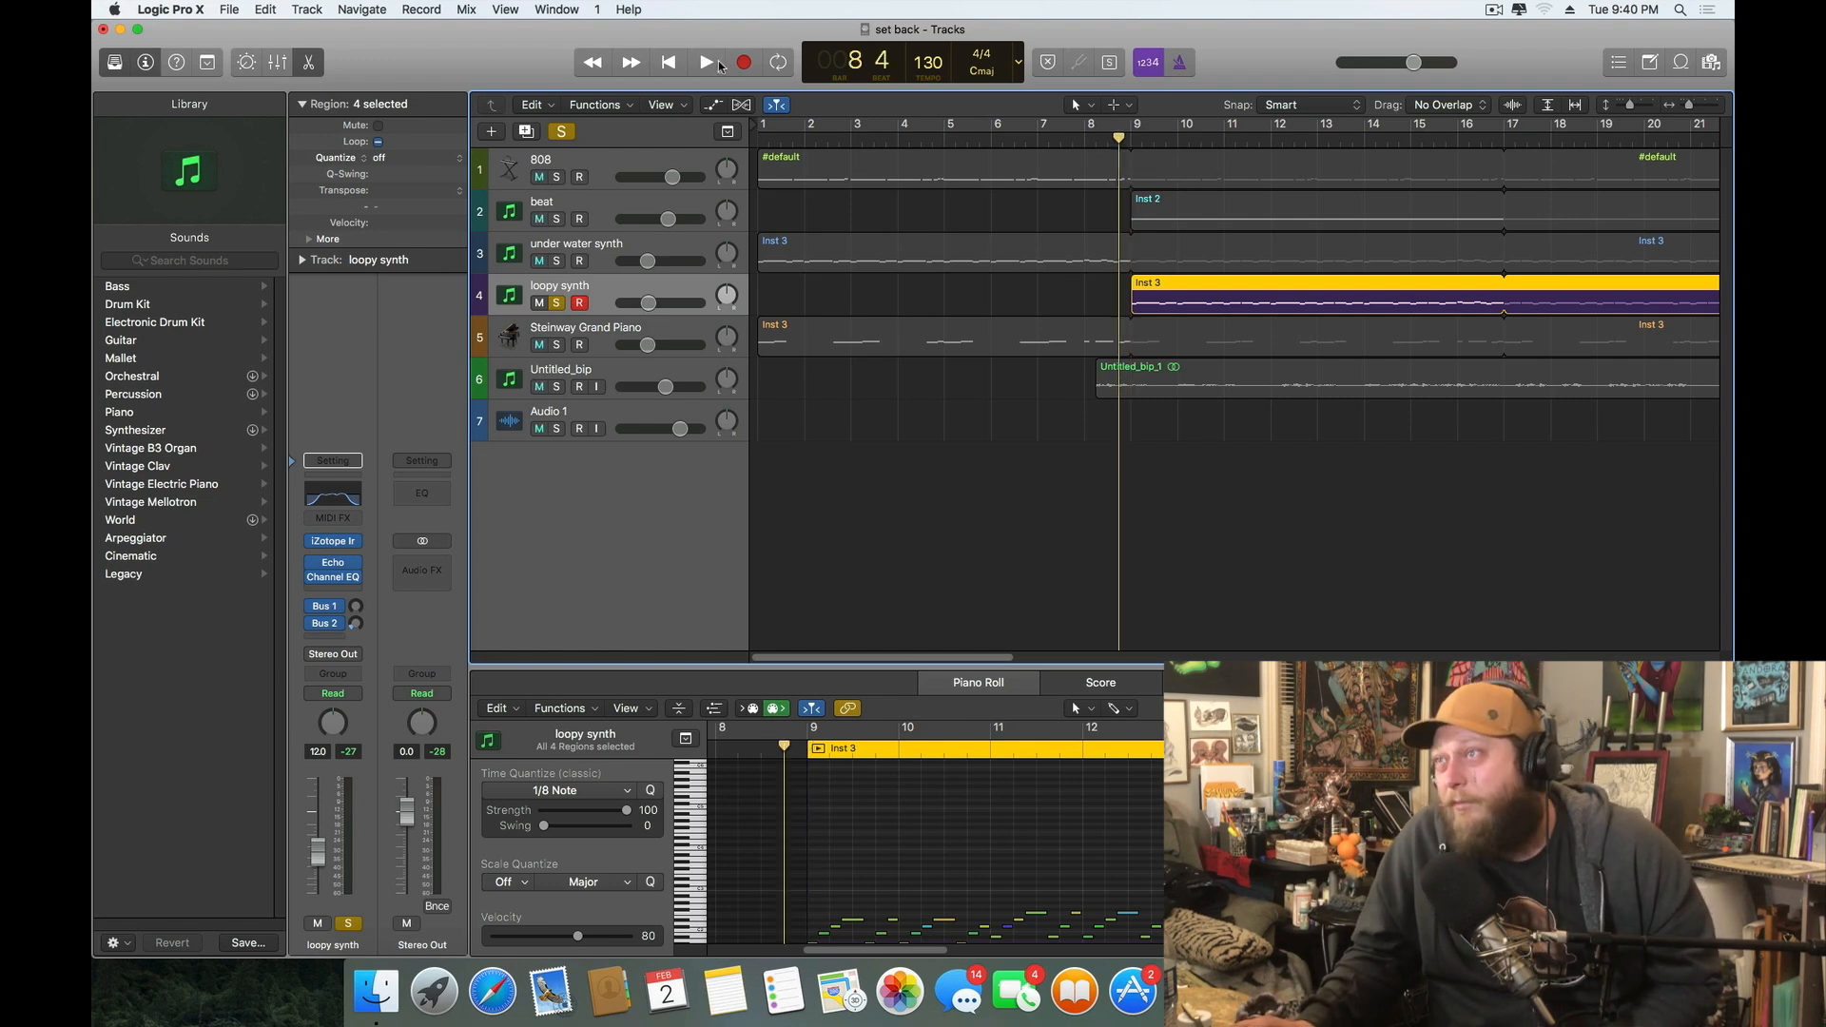
left_click(1111, 142)
left_click(1124, 142)
left_click(1129, 143)
left_click(557, 345)
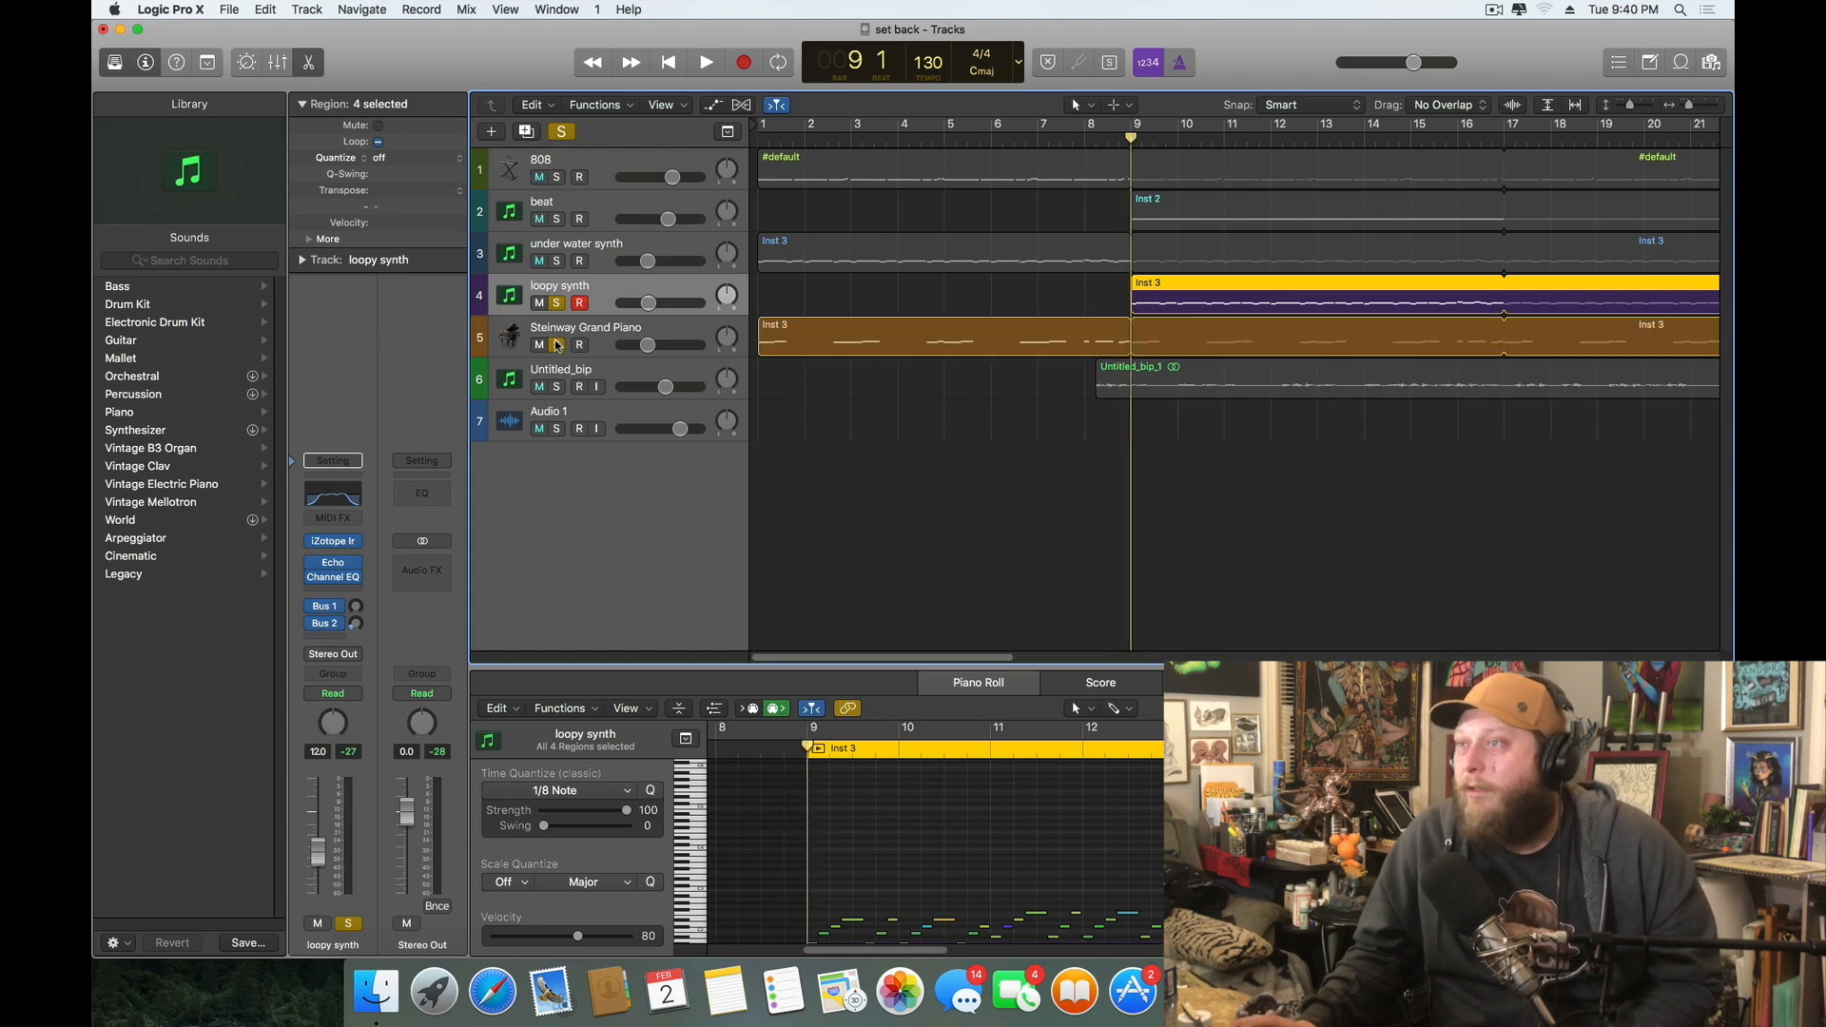
key("space")
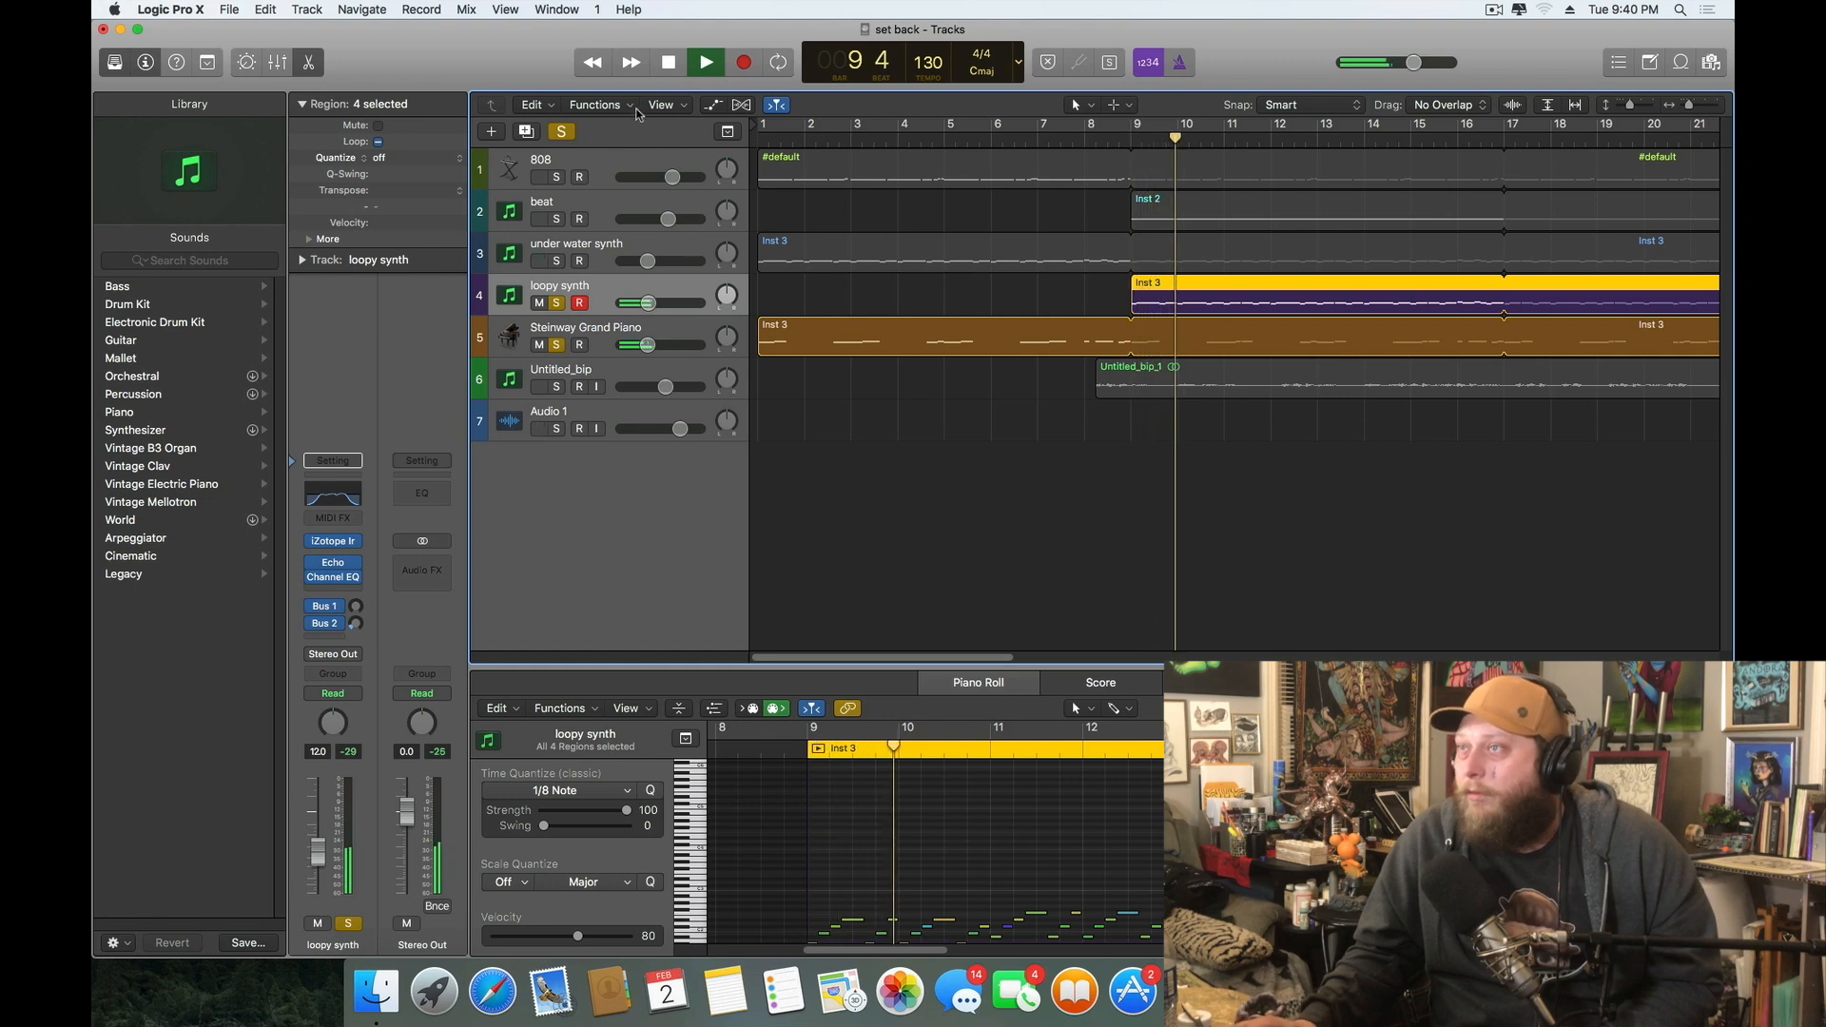
Add the under water synth to the soloed tracks during playback, and stop with the playhead back at the start
left_click(557, 262)
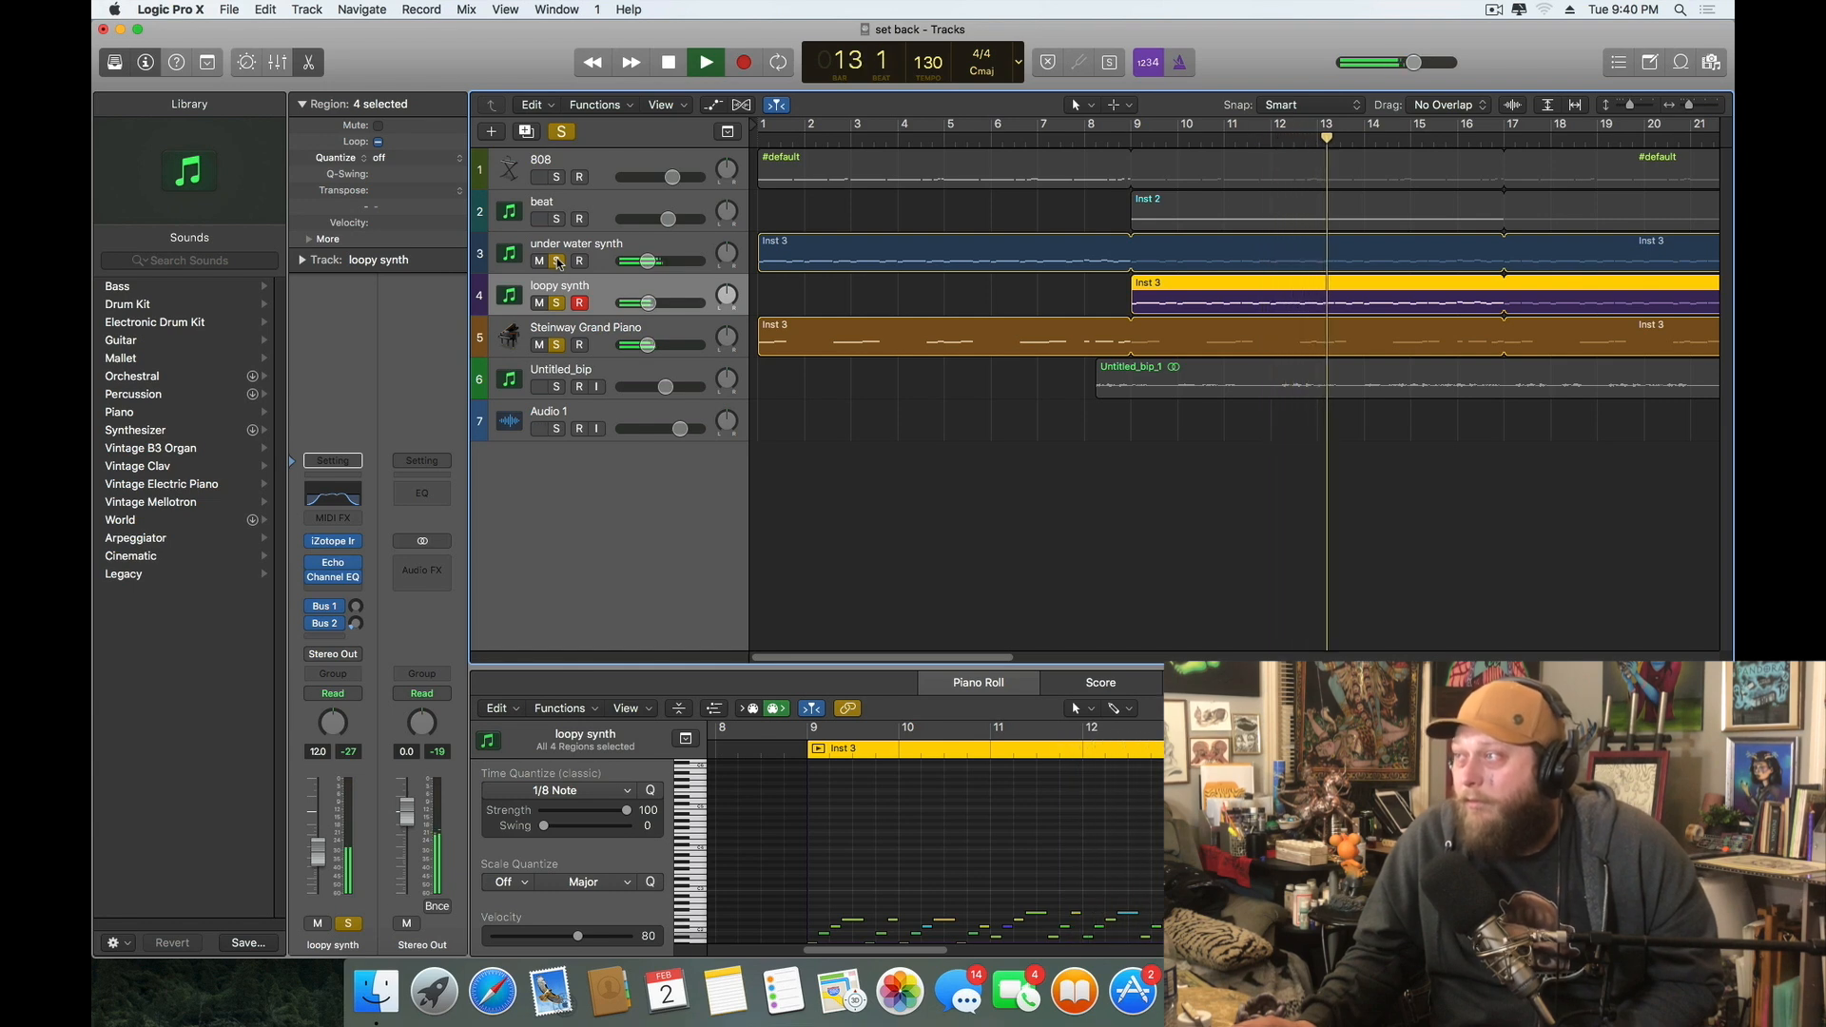
left_click(669, 62)
left_click(670, 62)
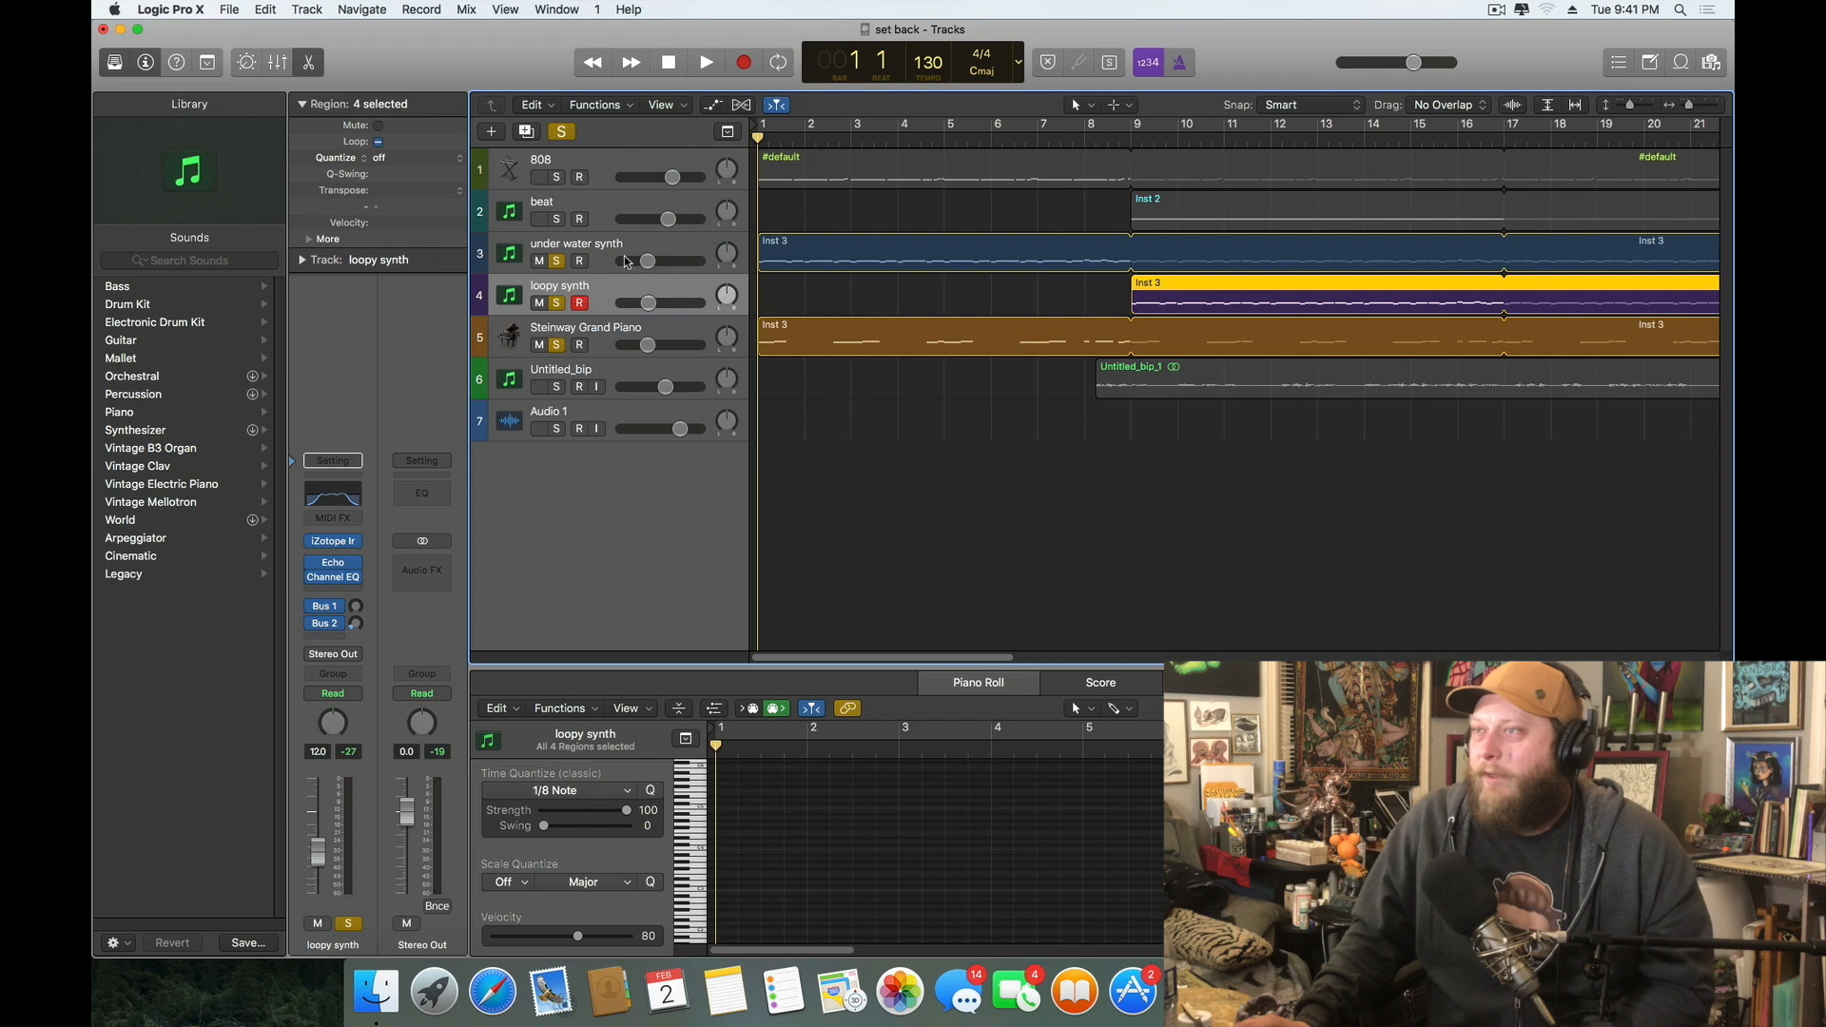
Solo the 808 track alone, clearing the solo on the under water synth, loopy synth and Steinway Grand Piano
left_click(599, 171)
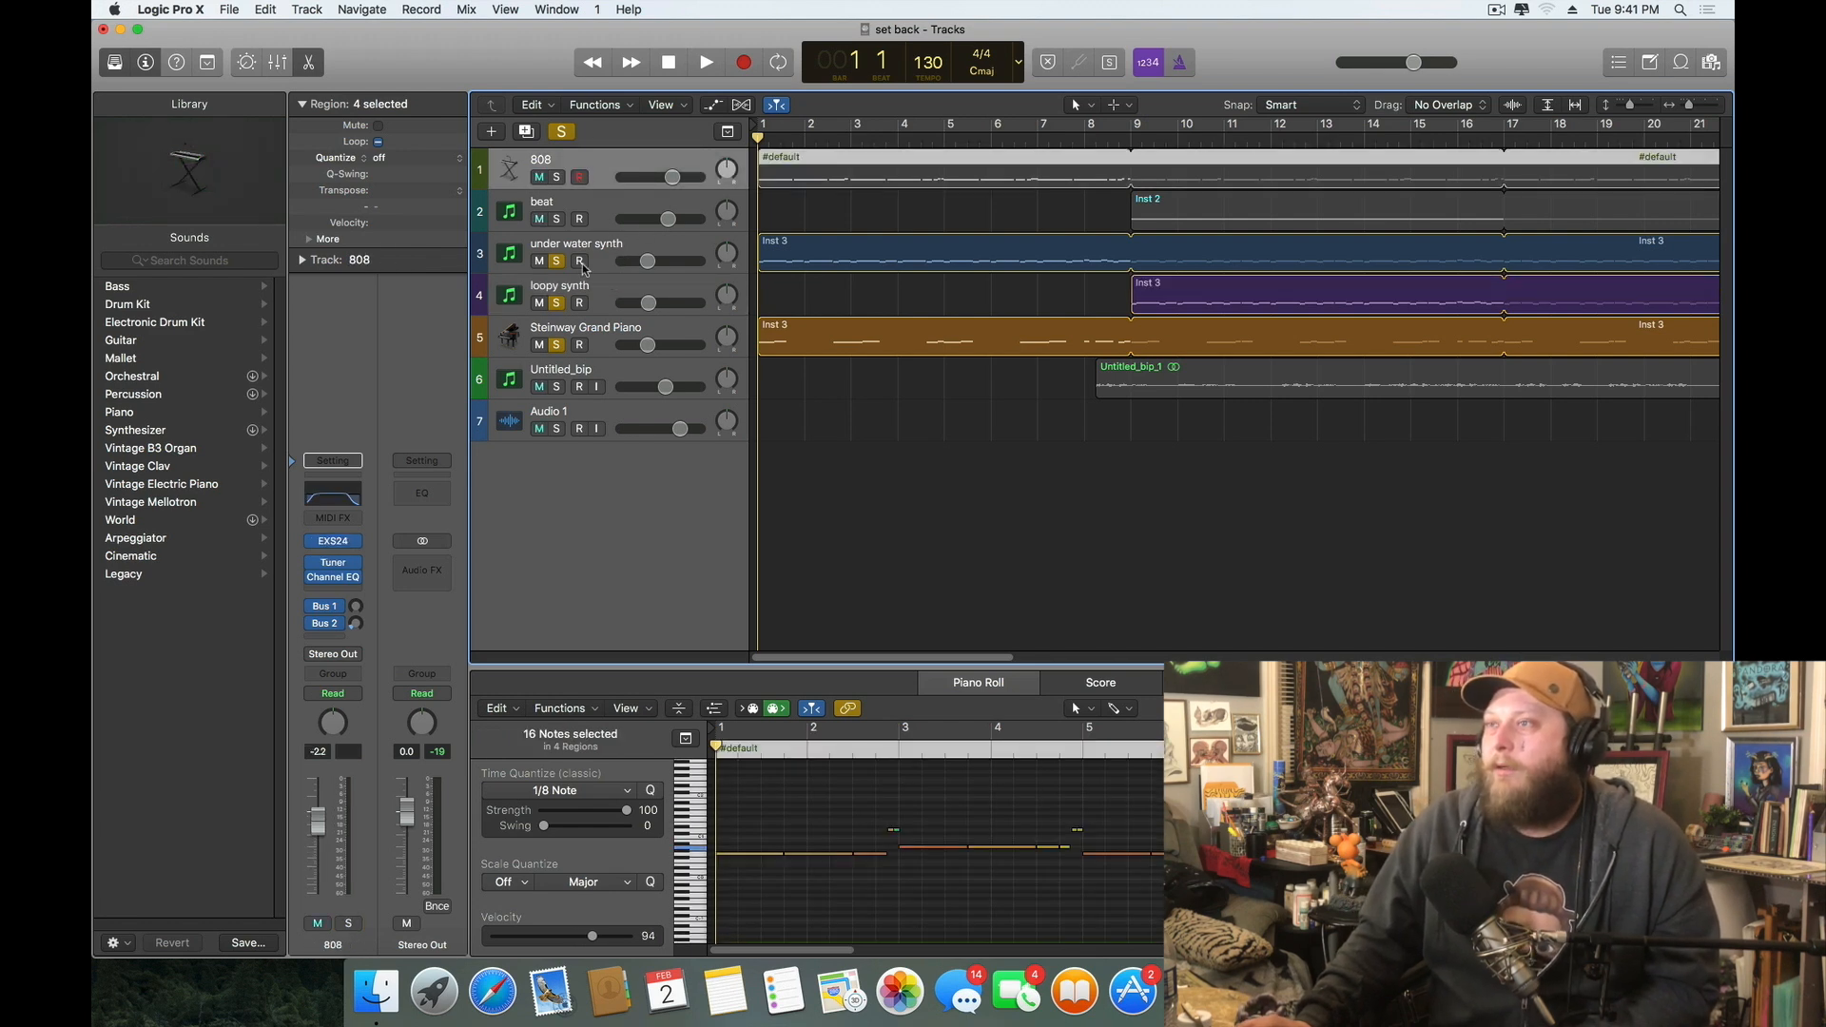
left_click_drag(558, 263, 555, 346)
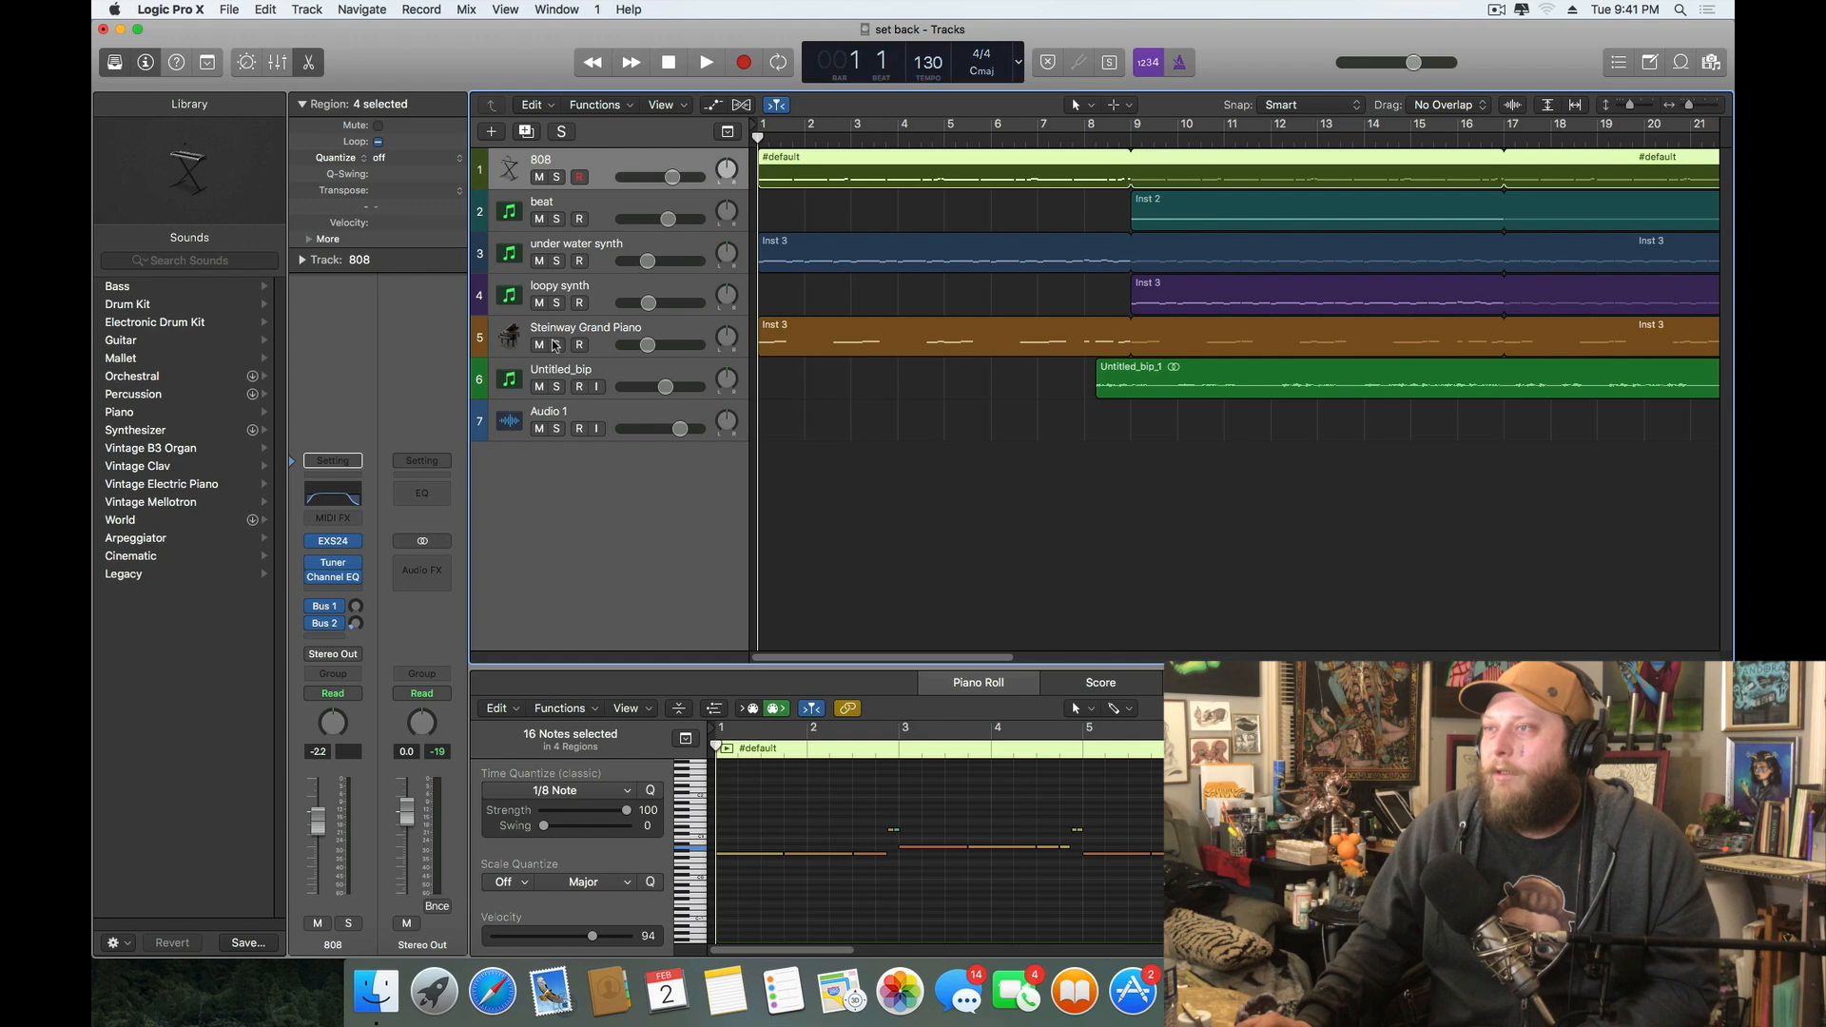
left_click(558, 178)
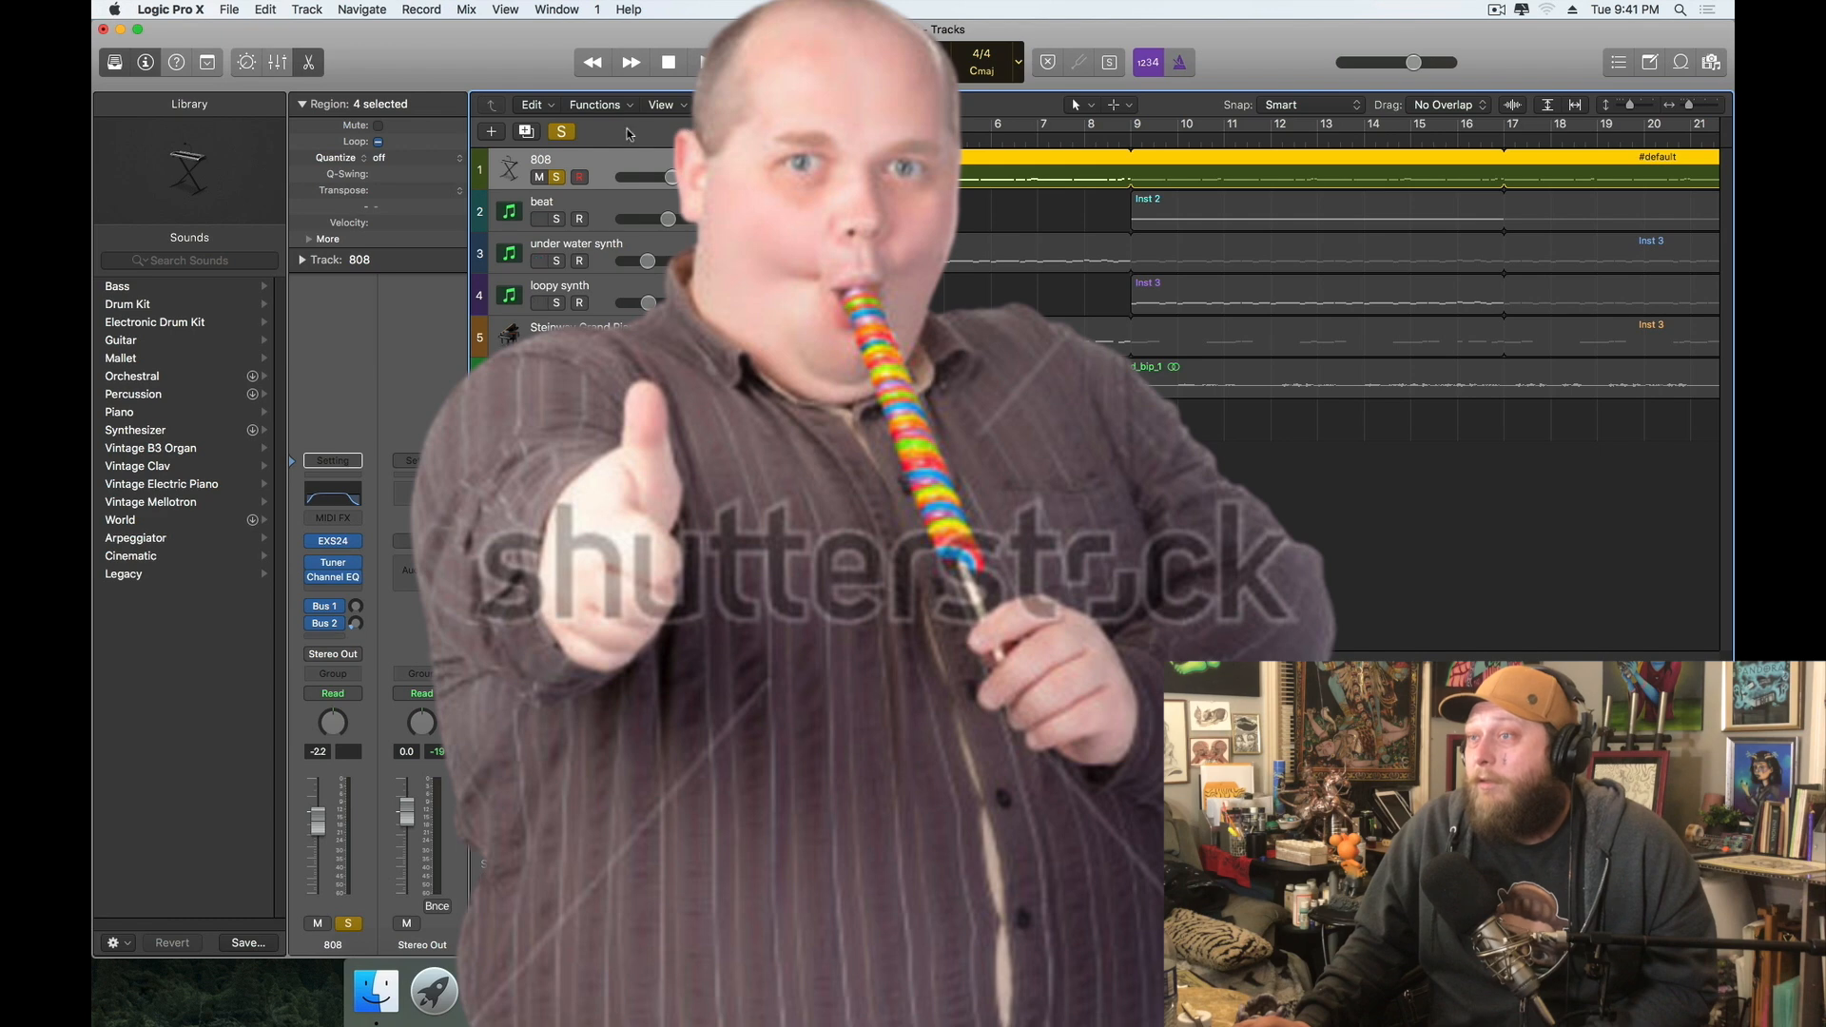
Examine the settings of the EXS24 sampler on the 808 track and close its window
left_click(335, 545)
left_click_drag(493, 84, 598, 272)
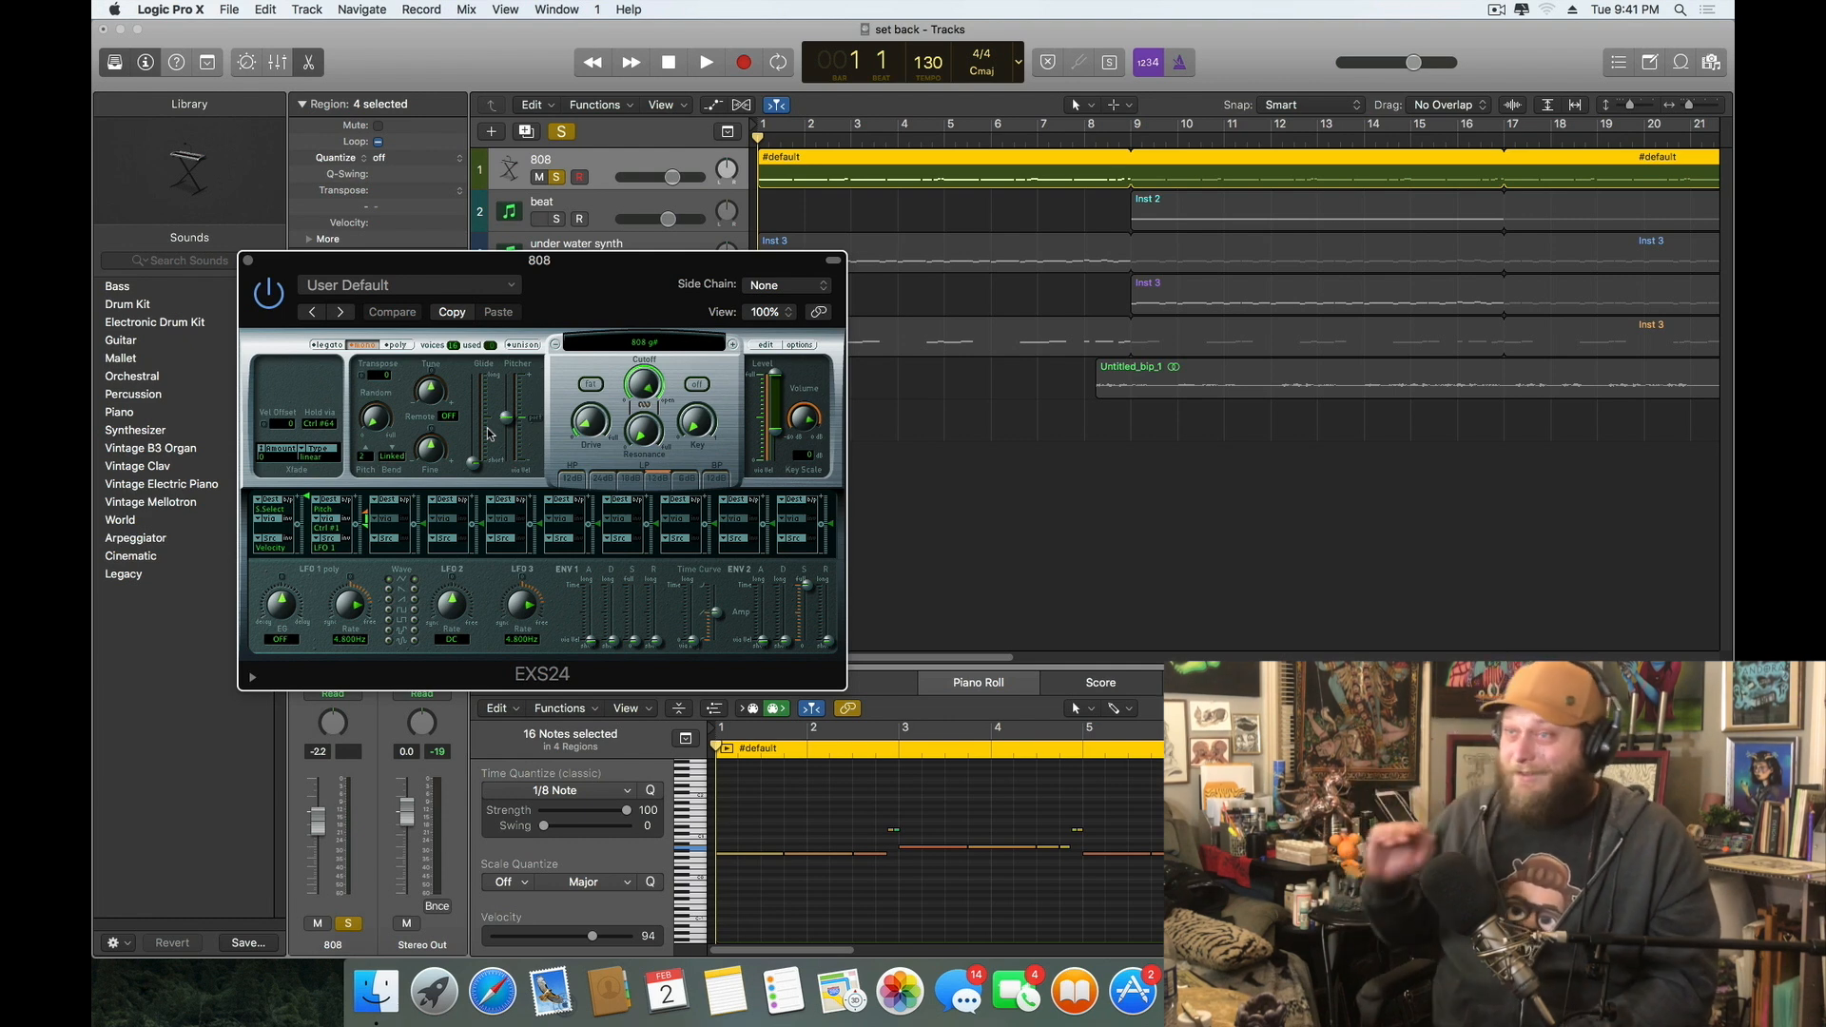
left_click(248, 261)
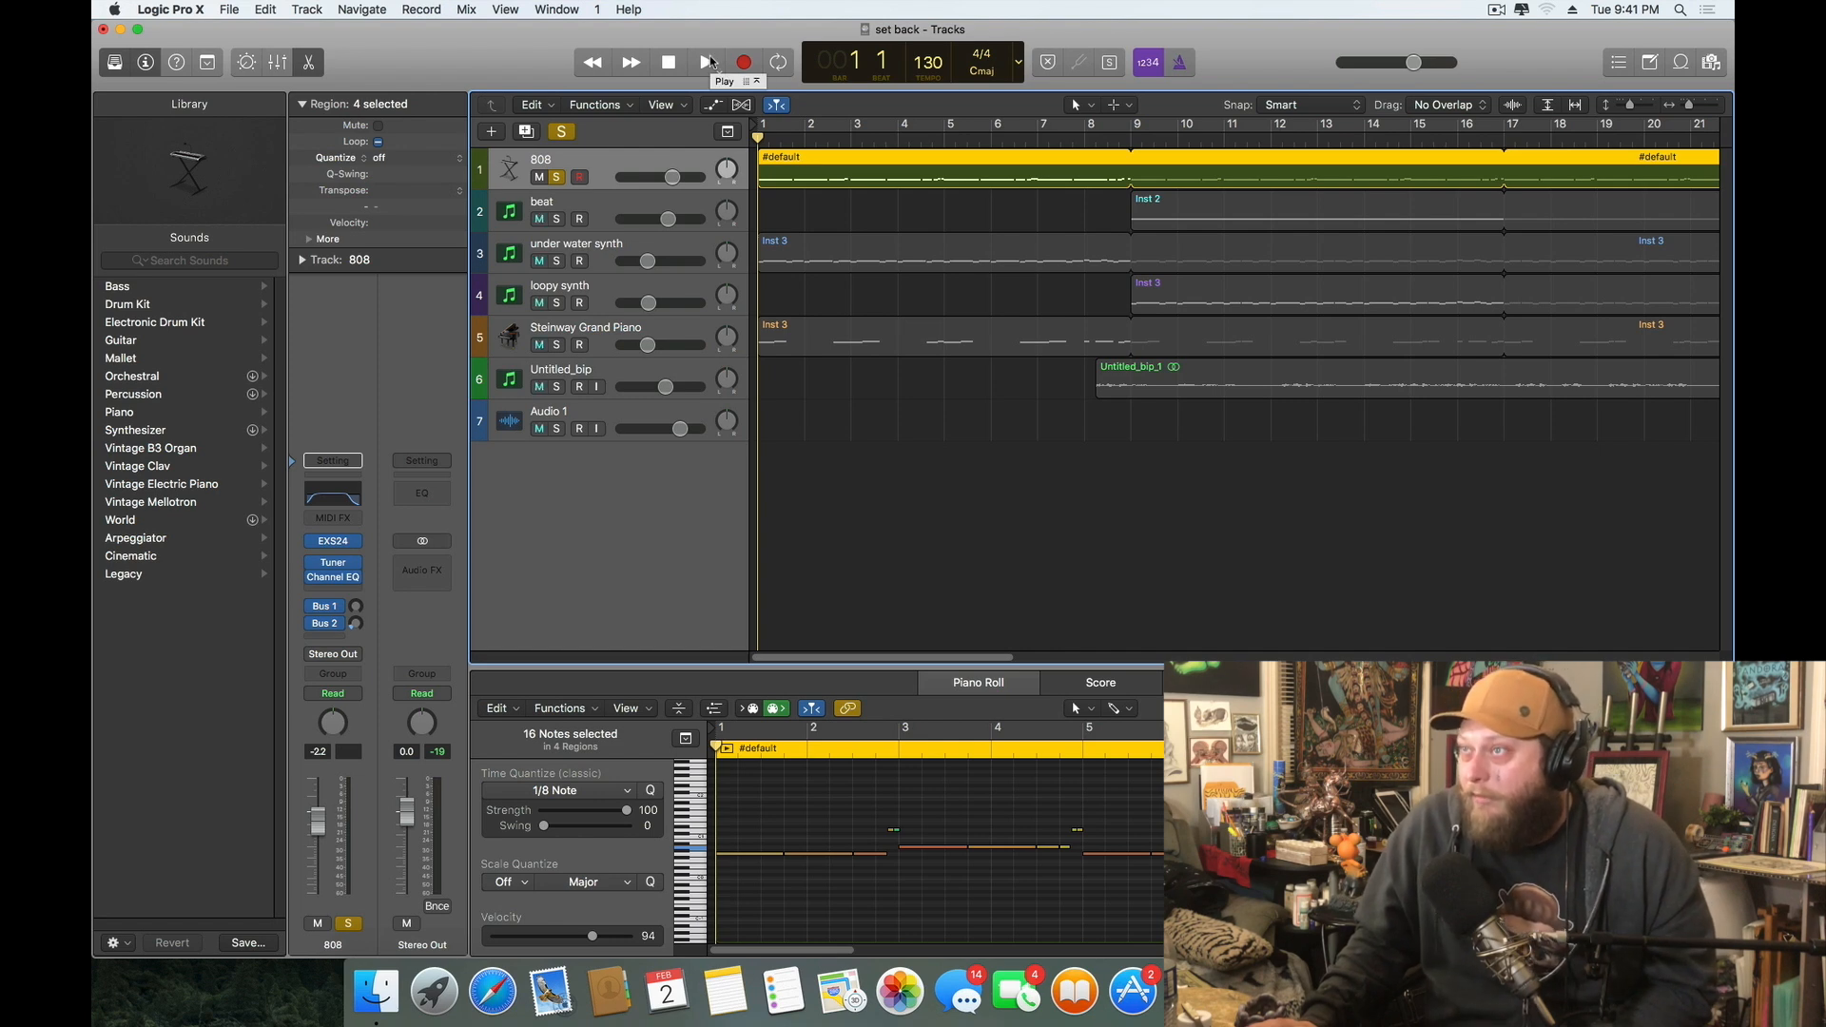
Listen to the soloed 808 track from the start of the song and return the playhead to bar 1
left_click(709, 59)
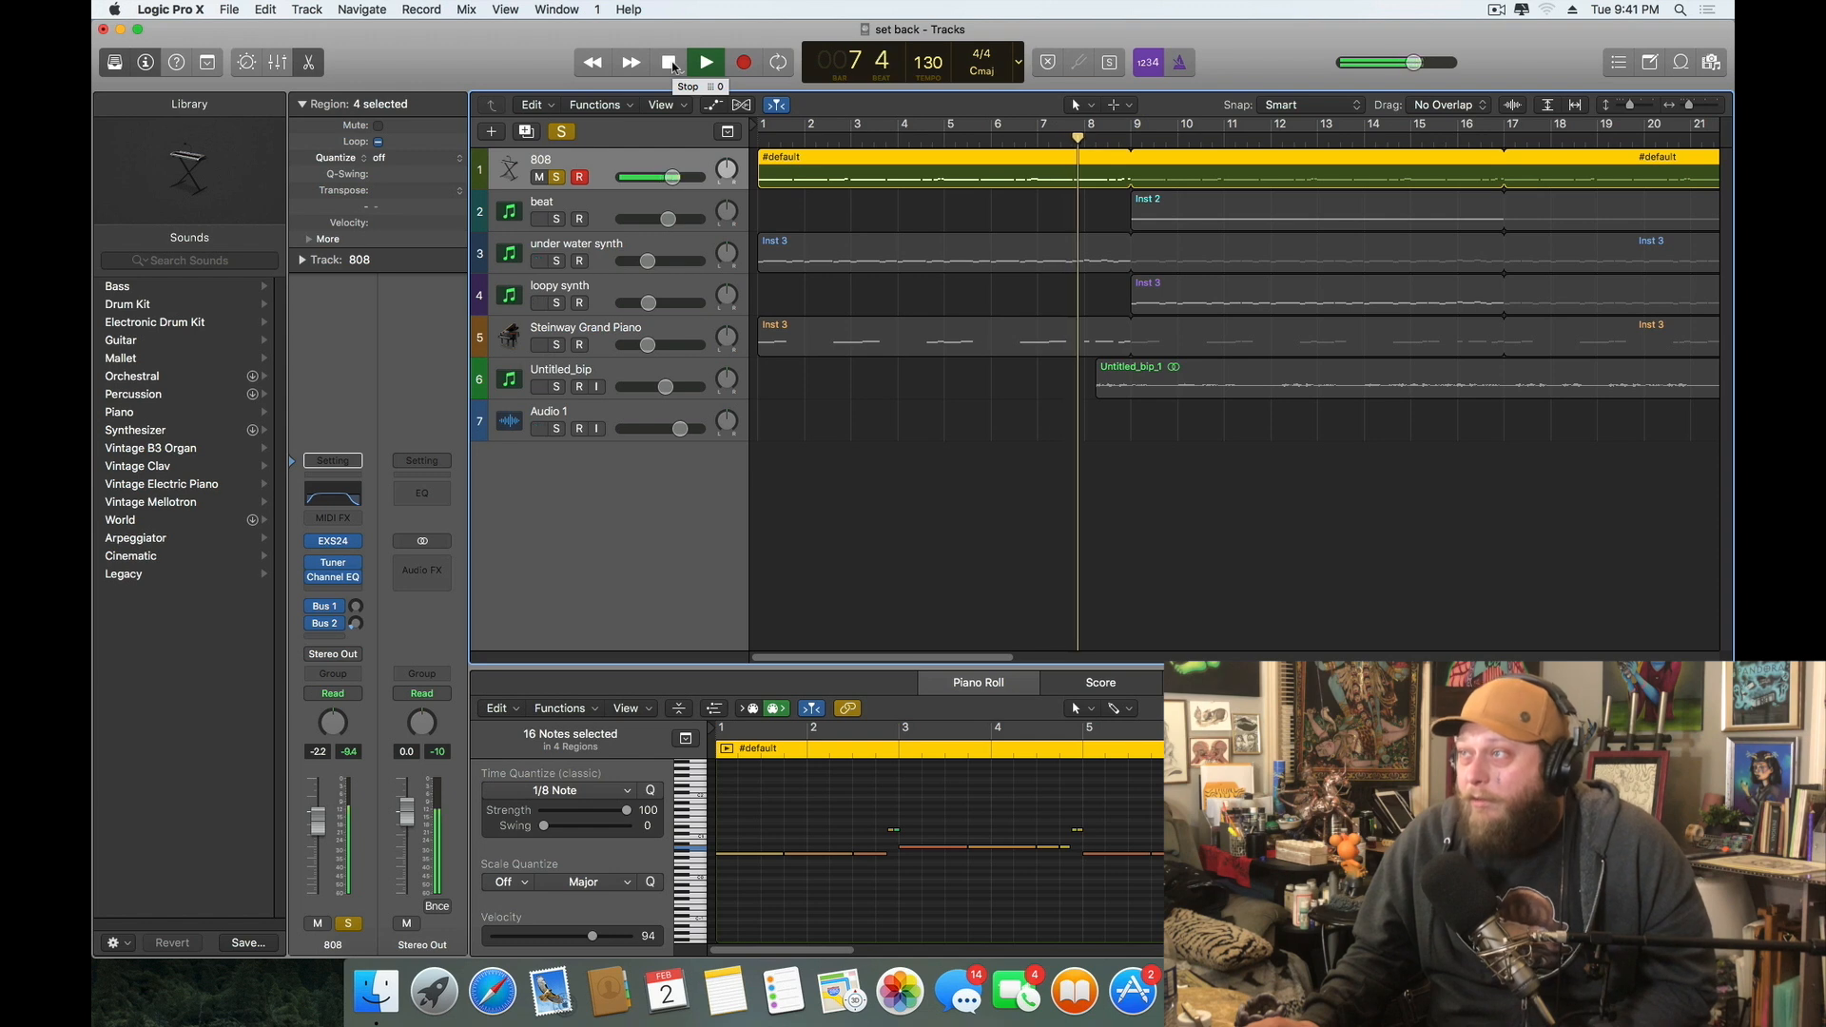
left_click(671, 65)
left_click(672, 65)
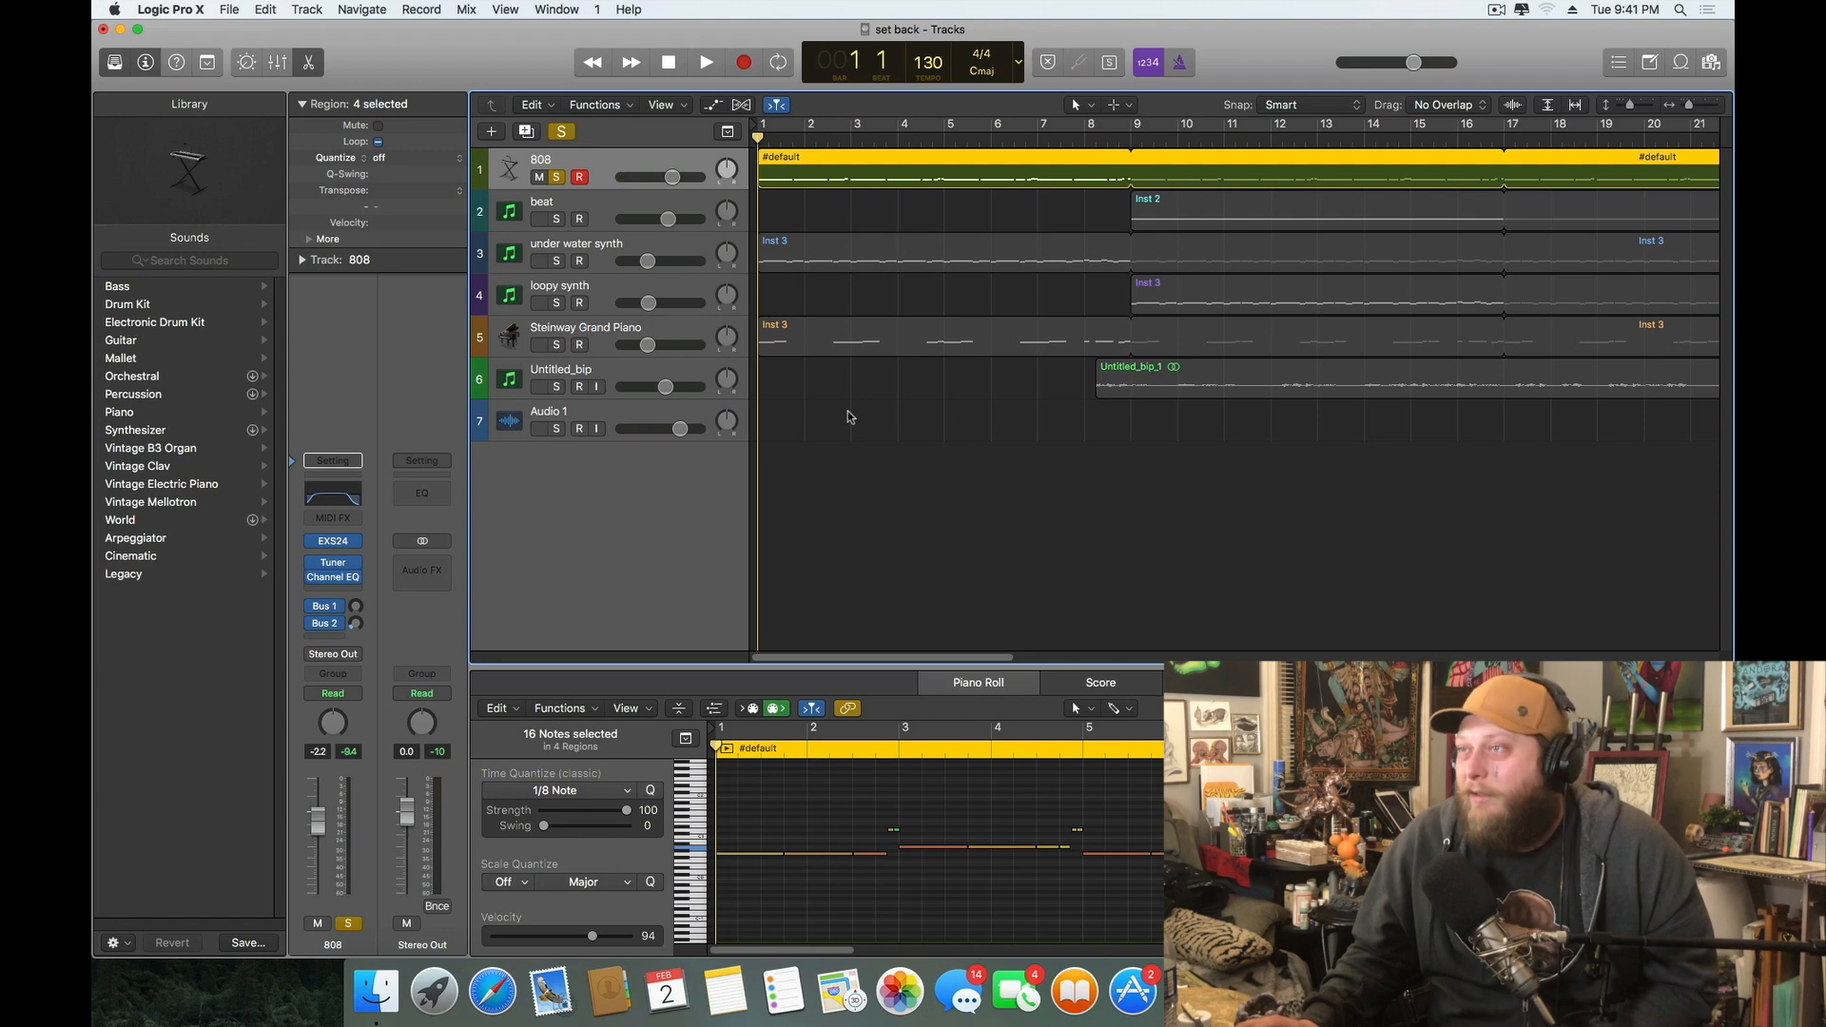
Clear the solo on the 808 track, set the playhead at bar 9 and solo the beat track alone
left_click(562, 133)
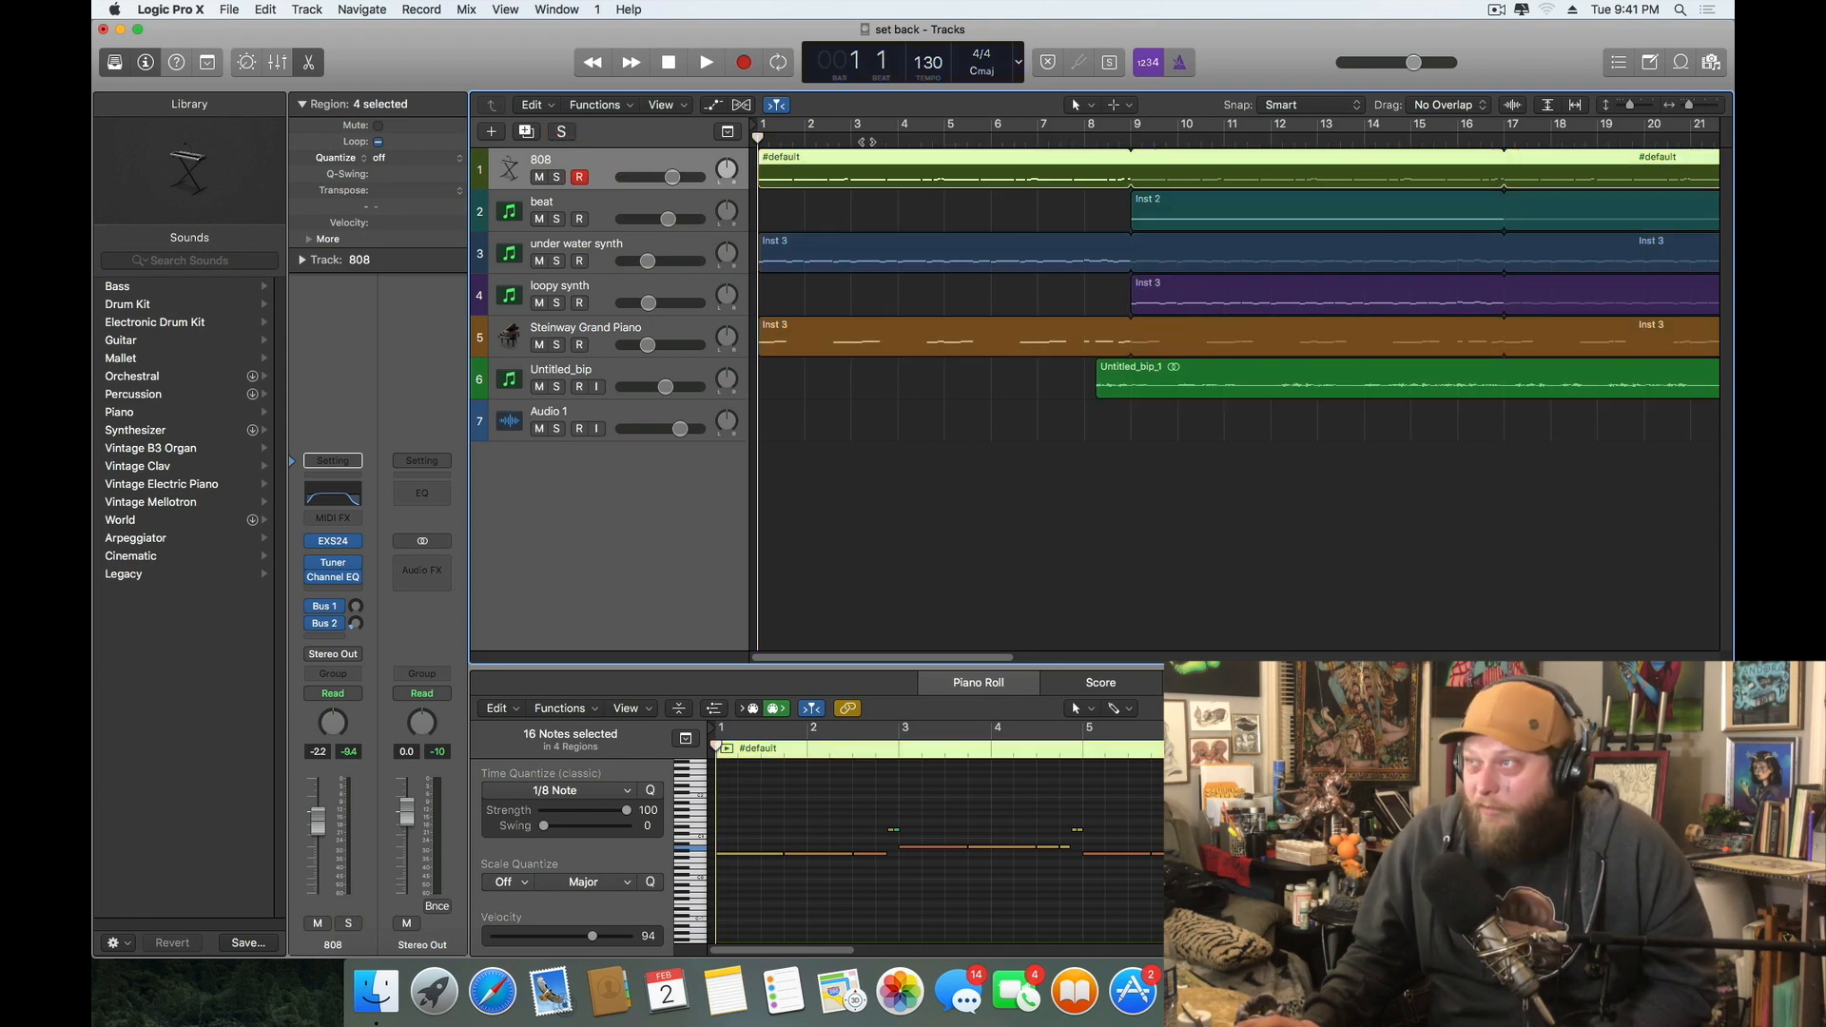
left_click(1132, 139)
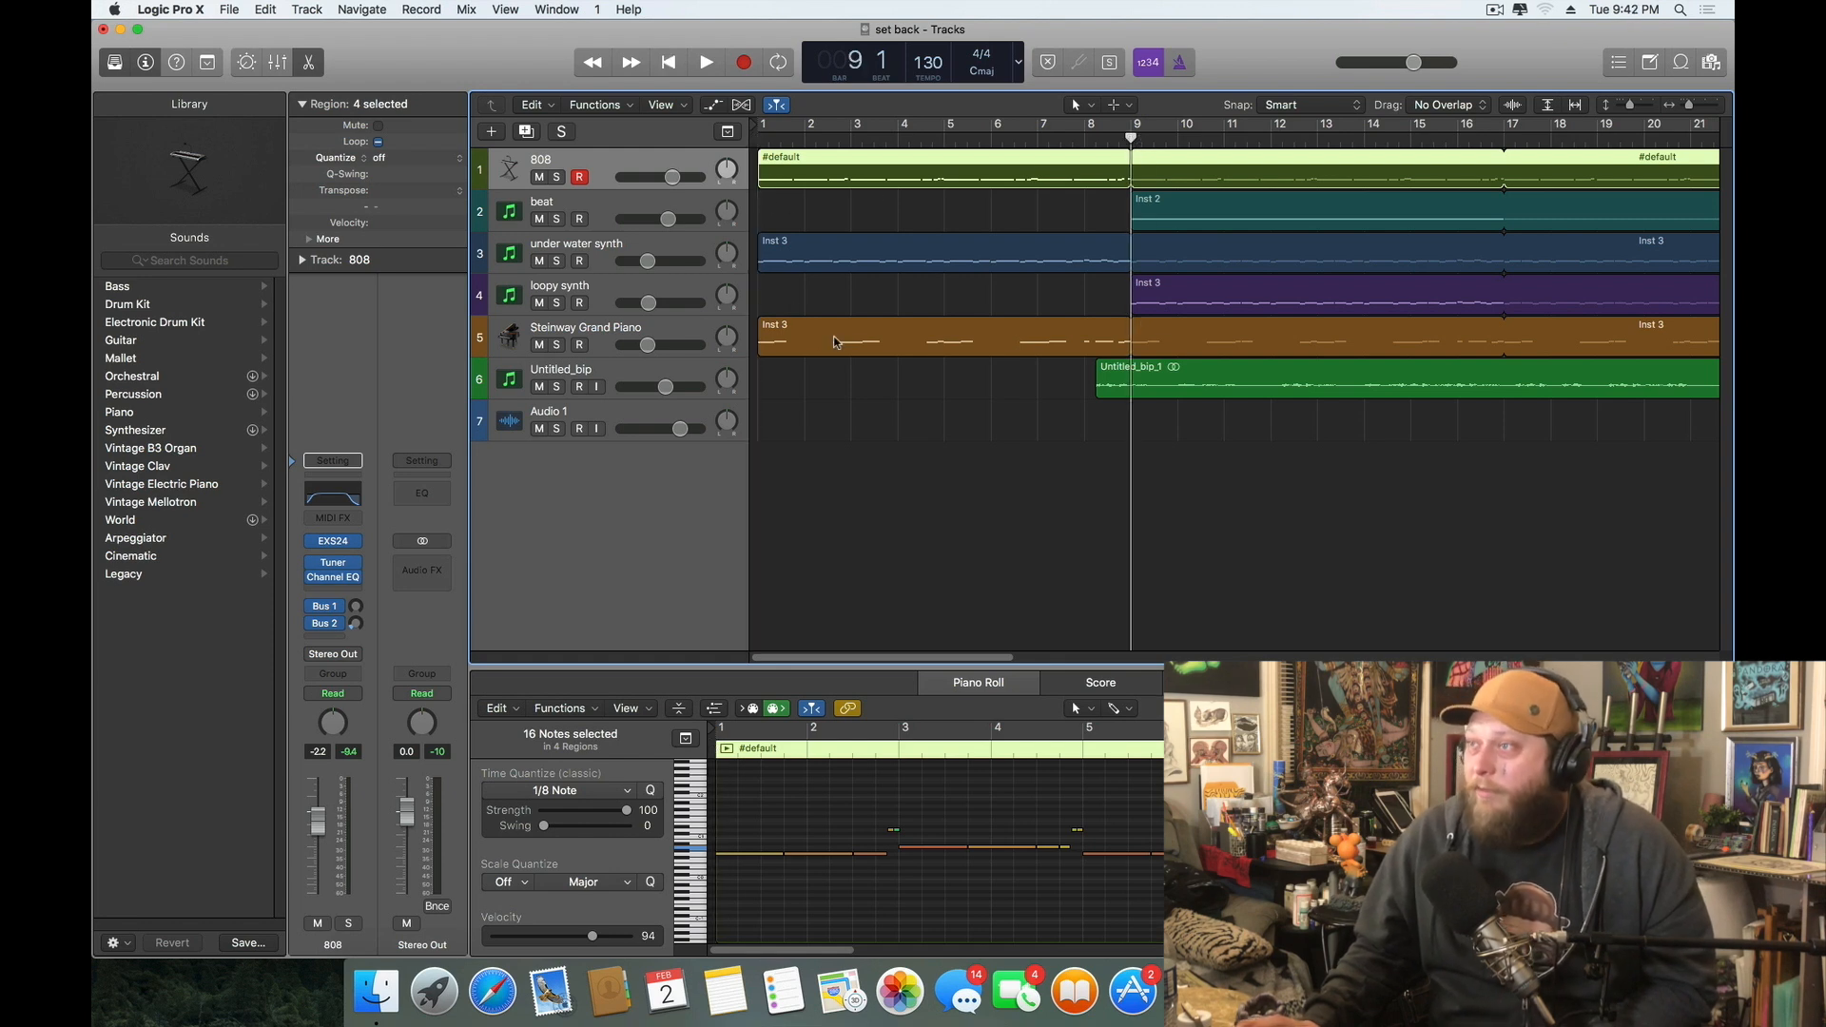
left_click(591, 203)
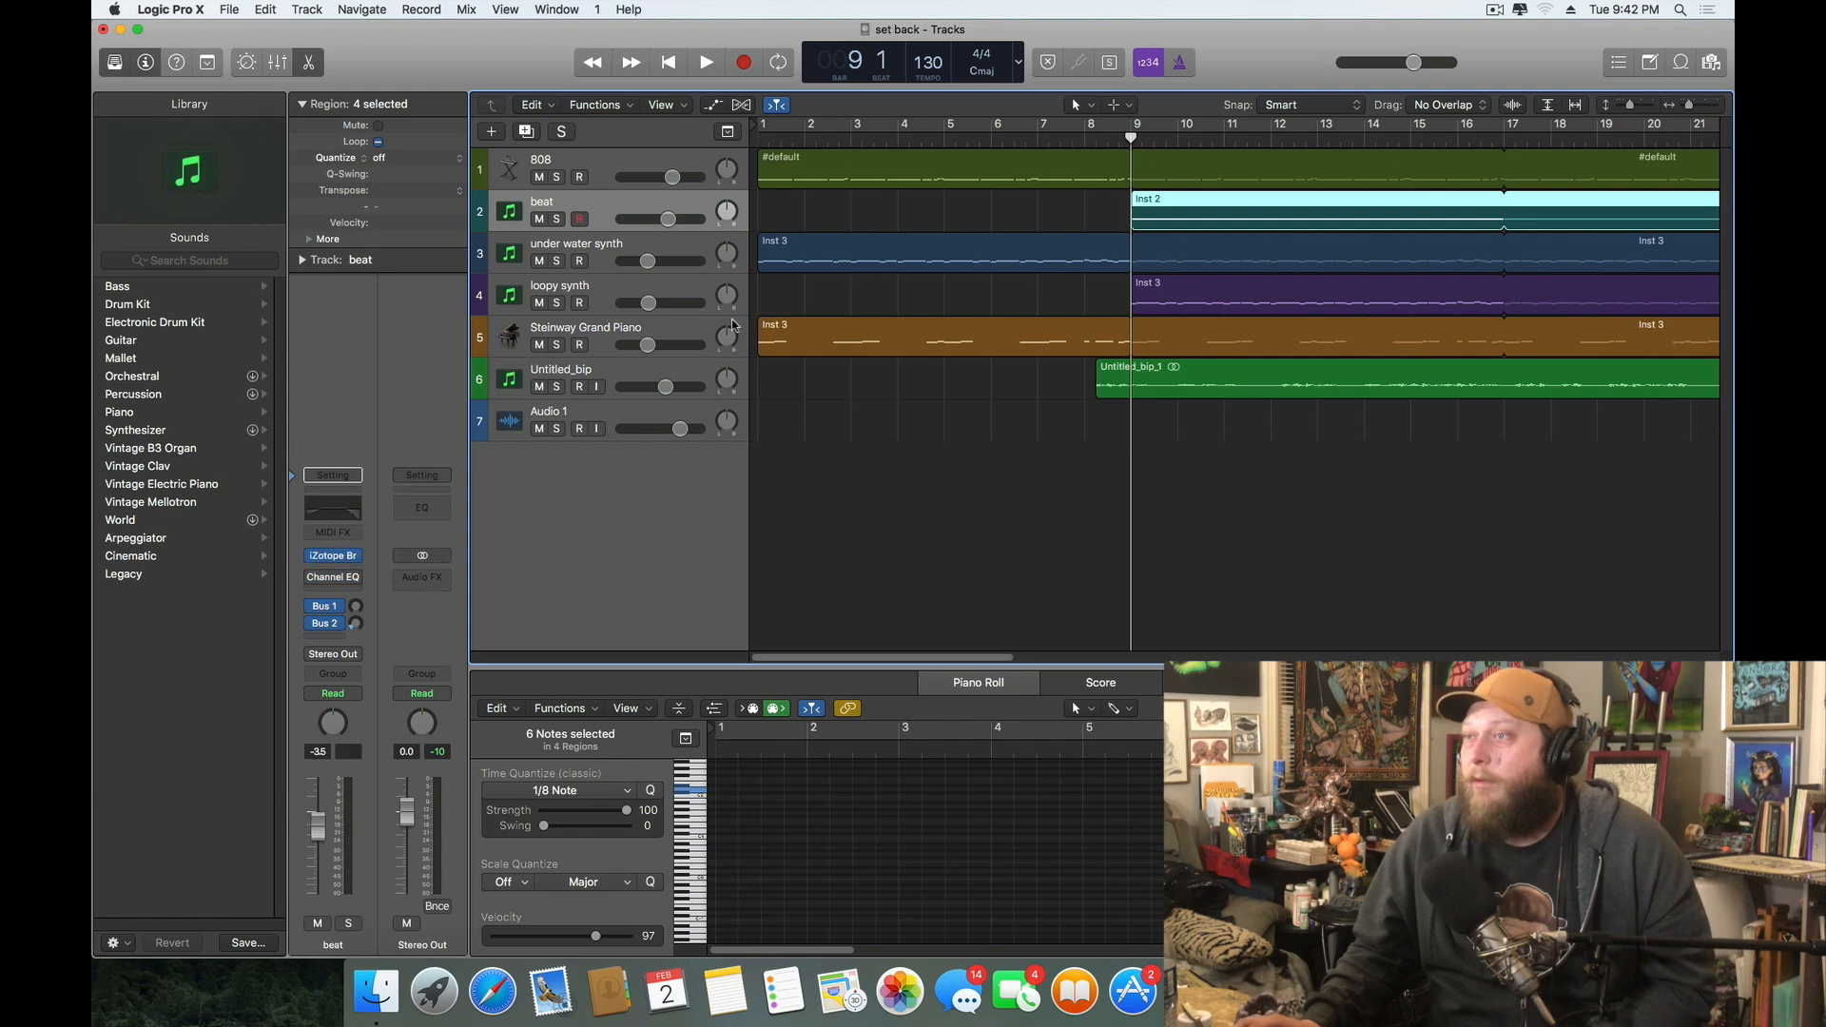
left_click(557, 220)
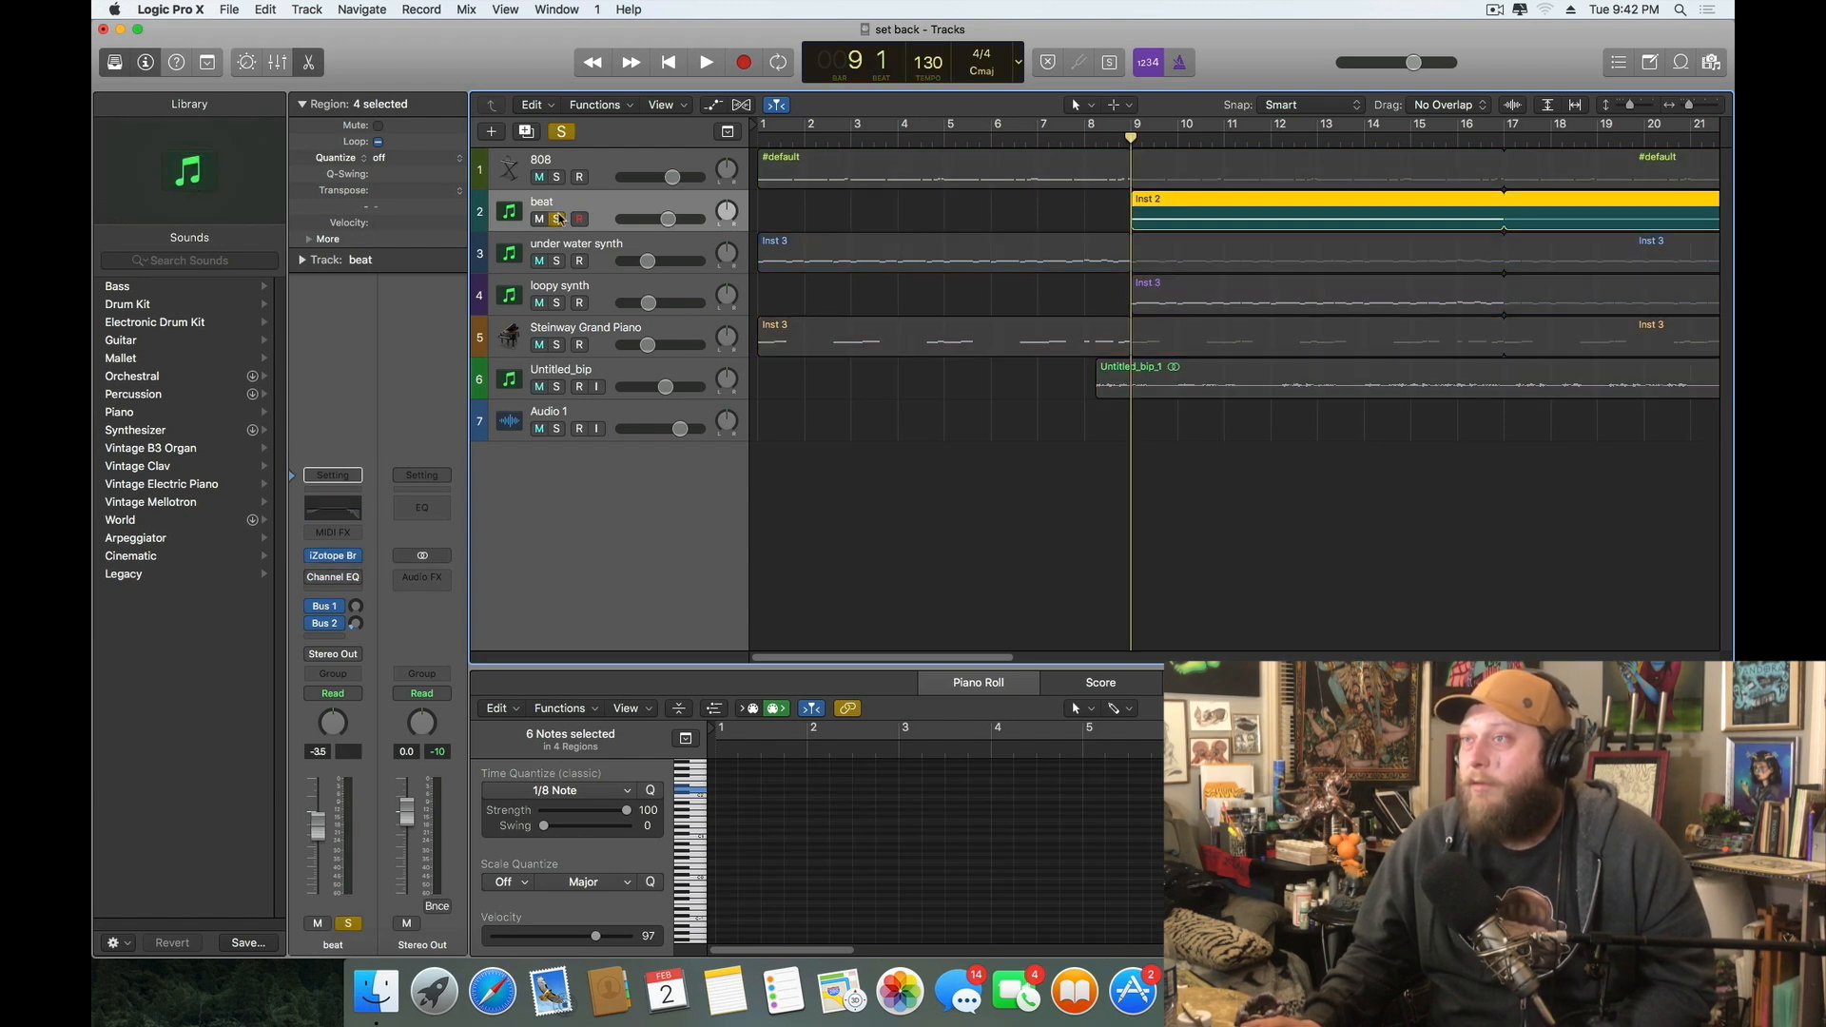
Open the BreakTweaker instrument on the beat track and preview the samples of its Track 1 and Track 2
left_click(335, 558)
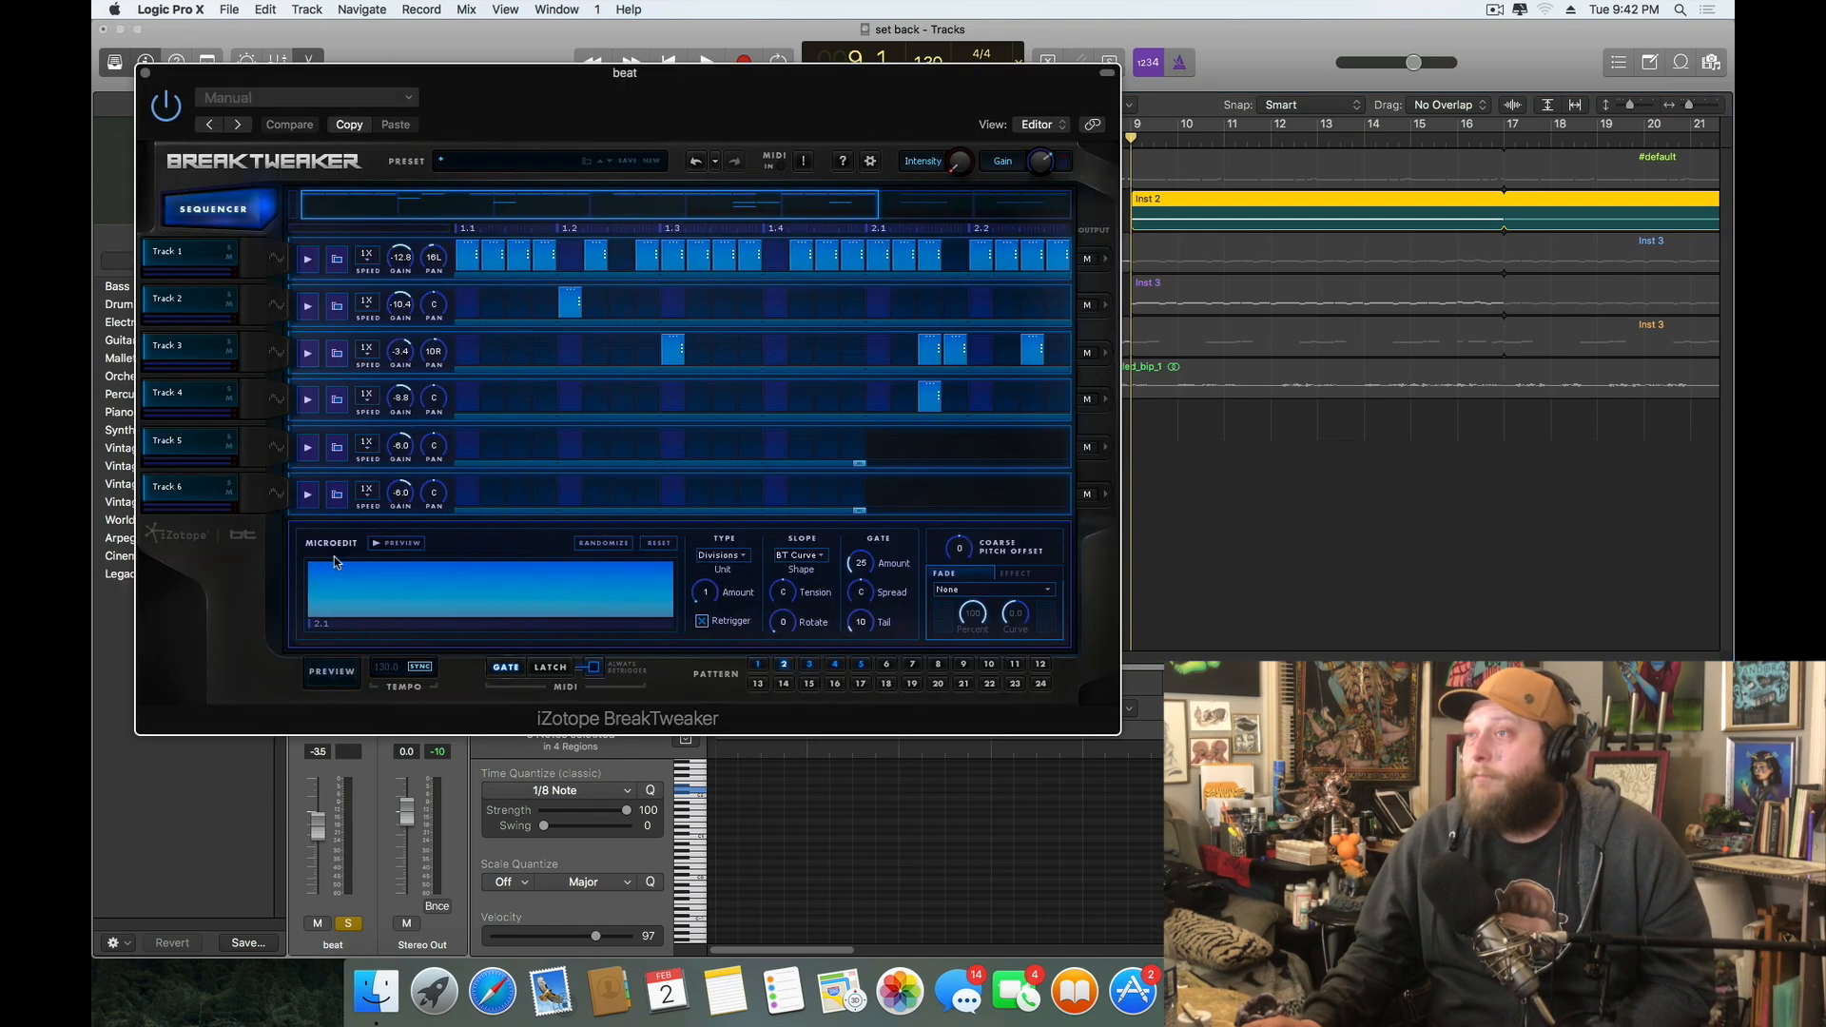
left_click(277, 259)
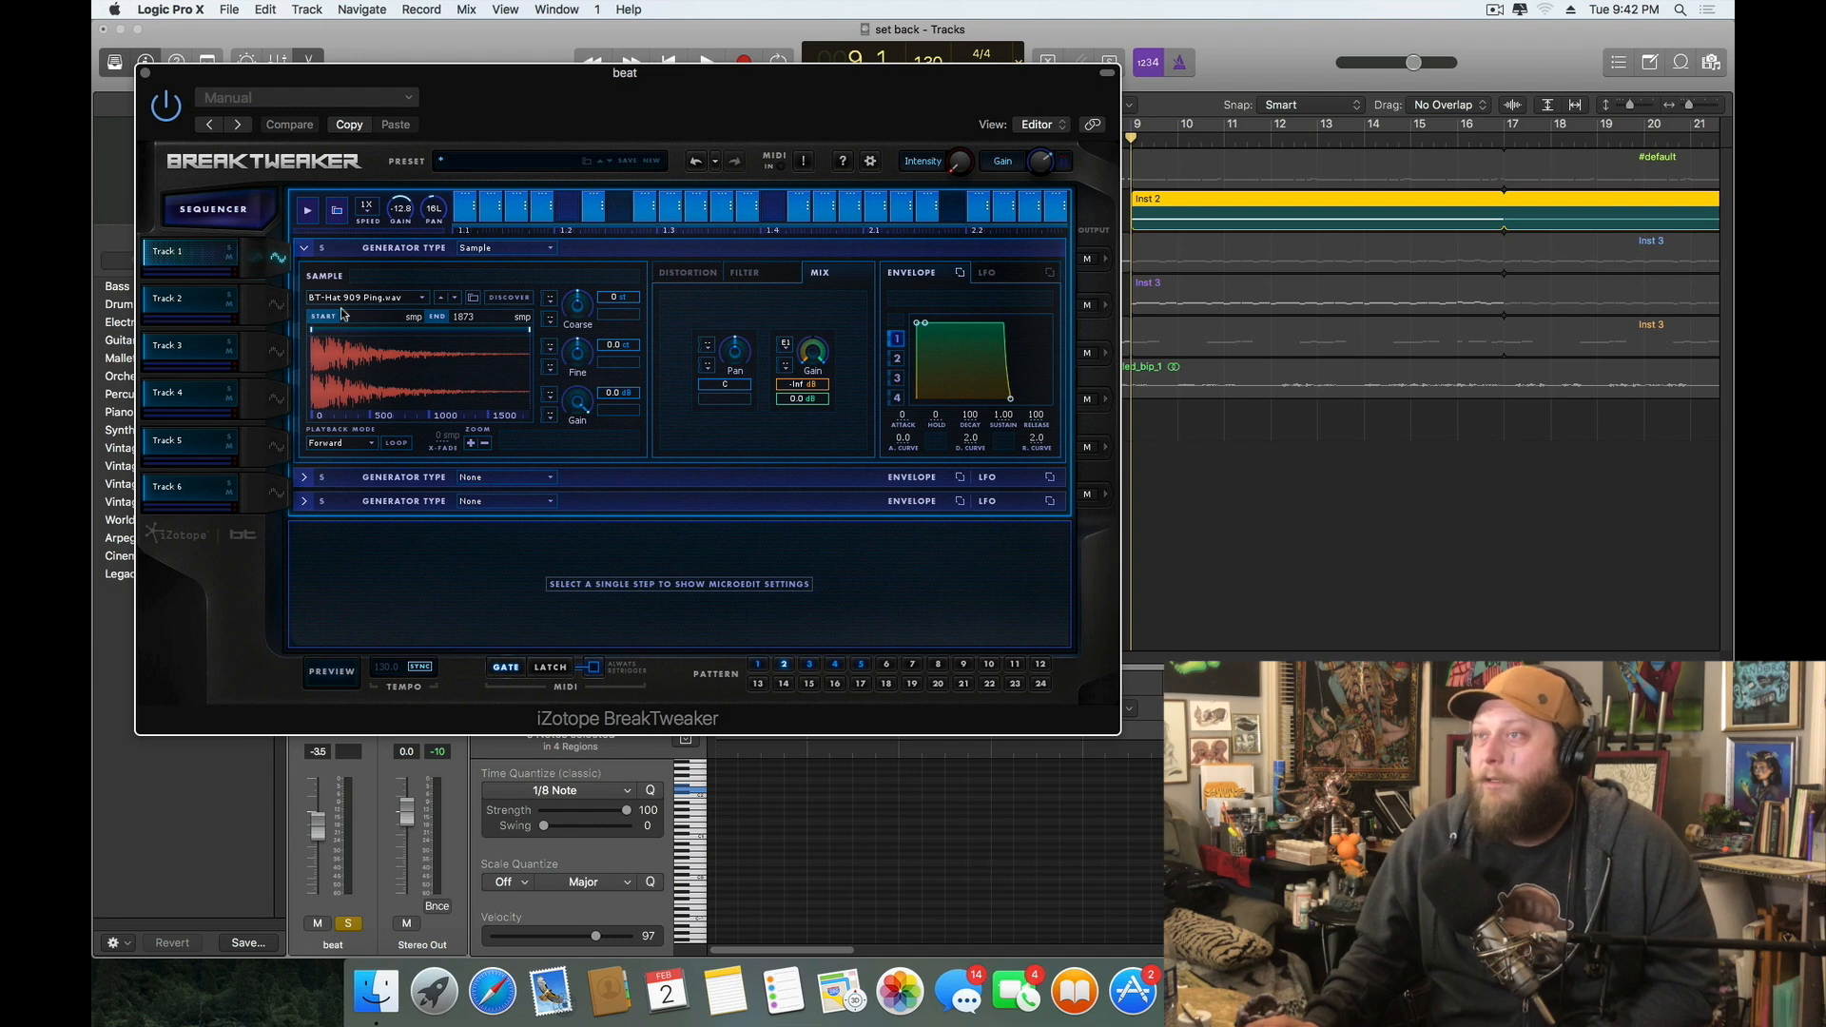
left_click(309, 212)
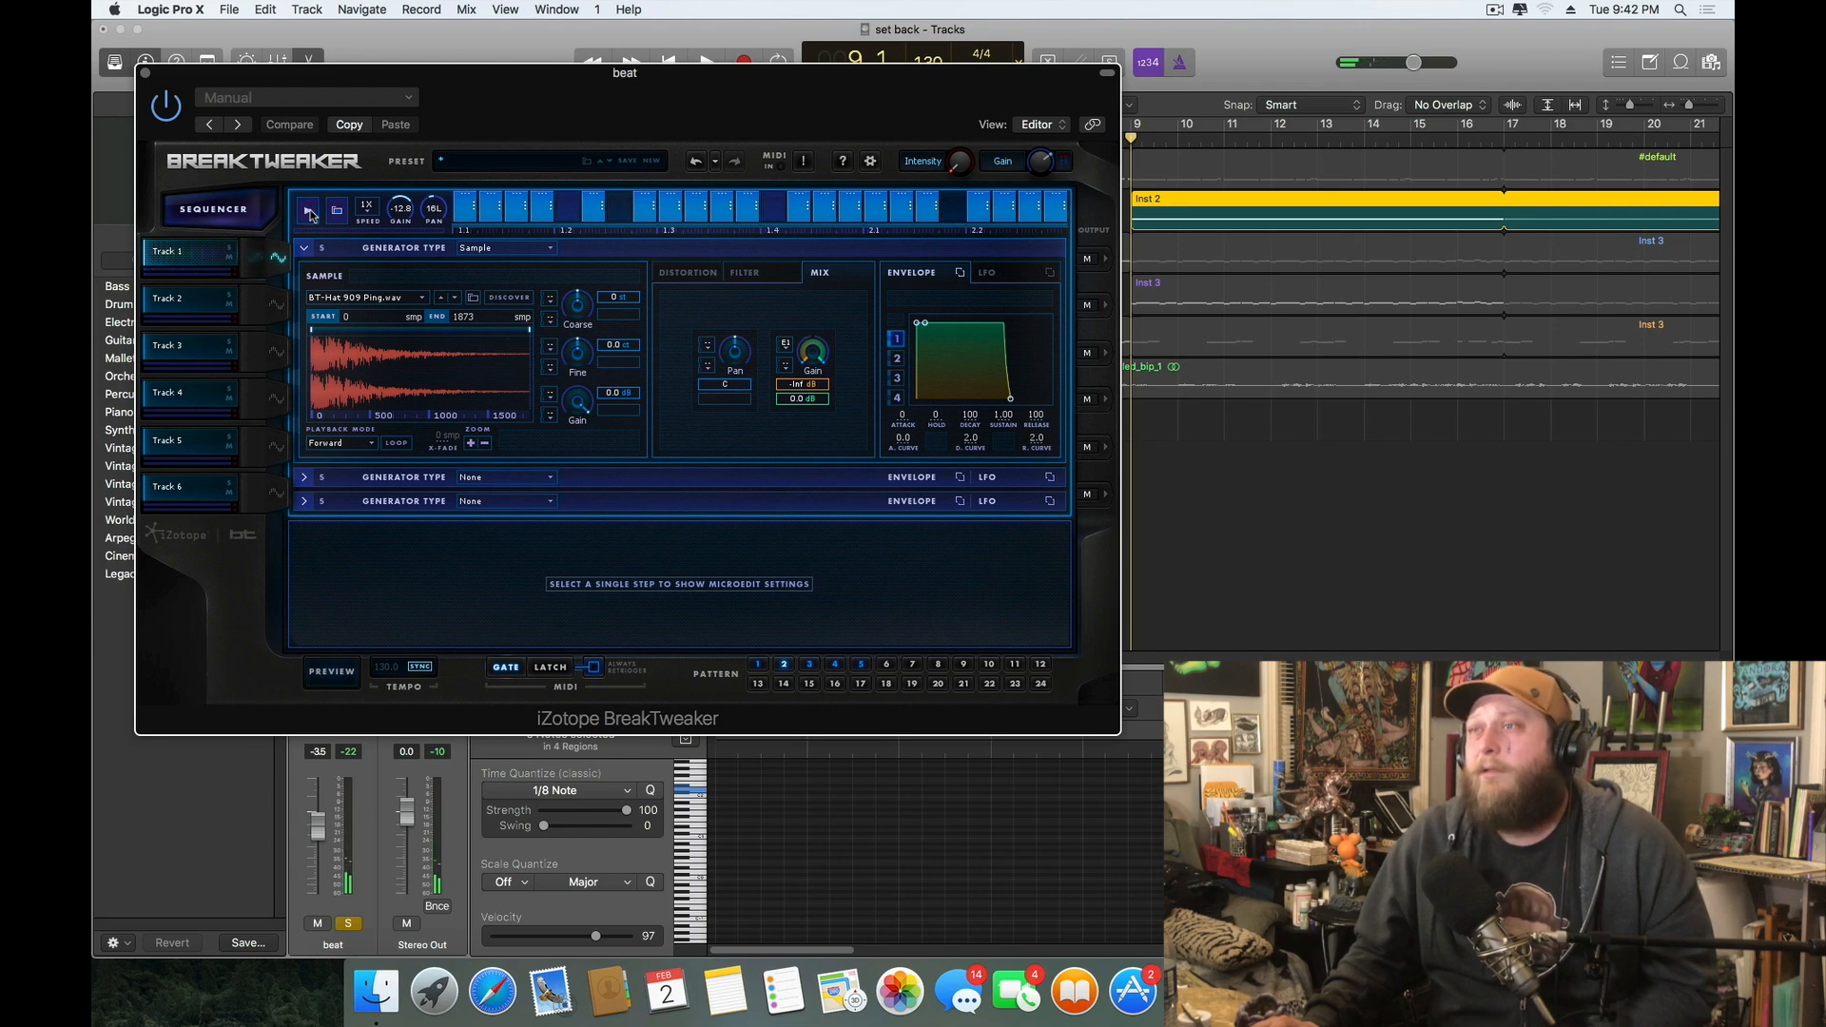
left_click(280, 302)
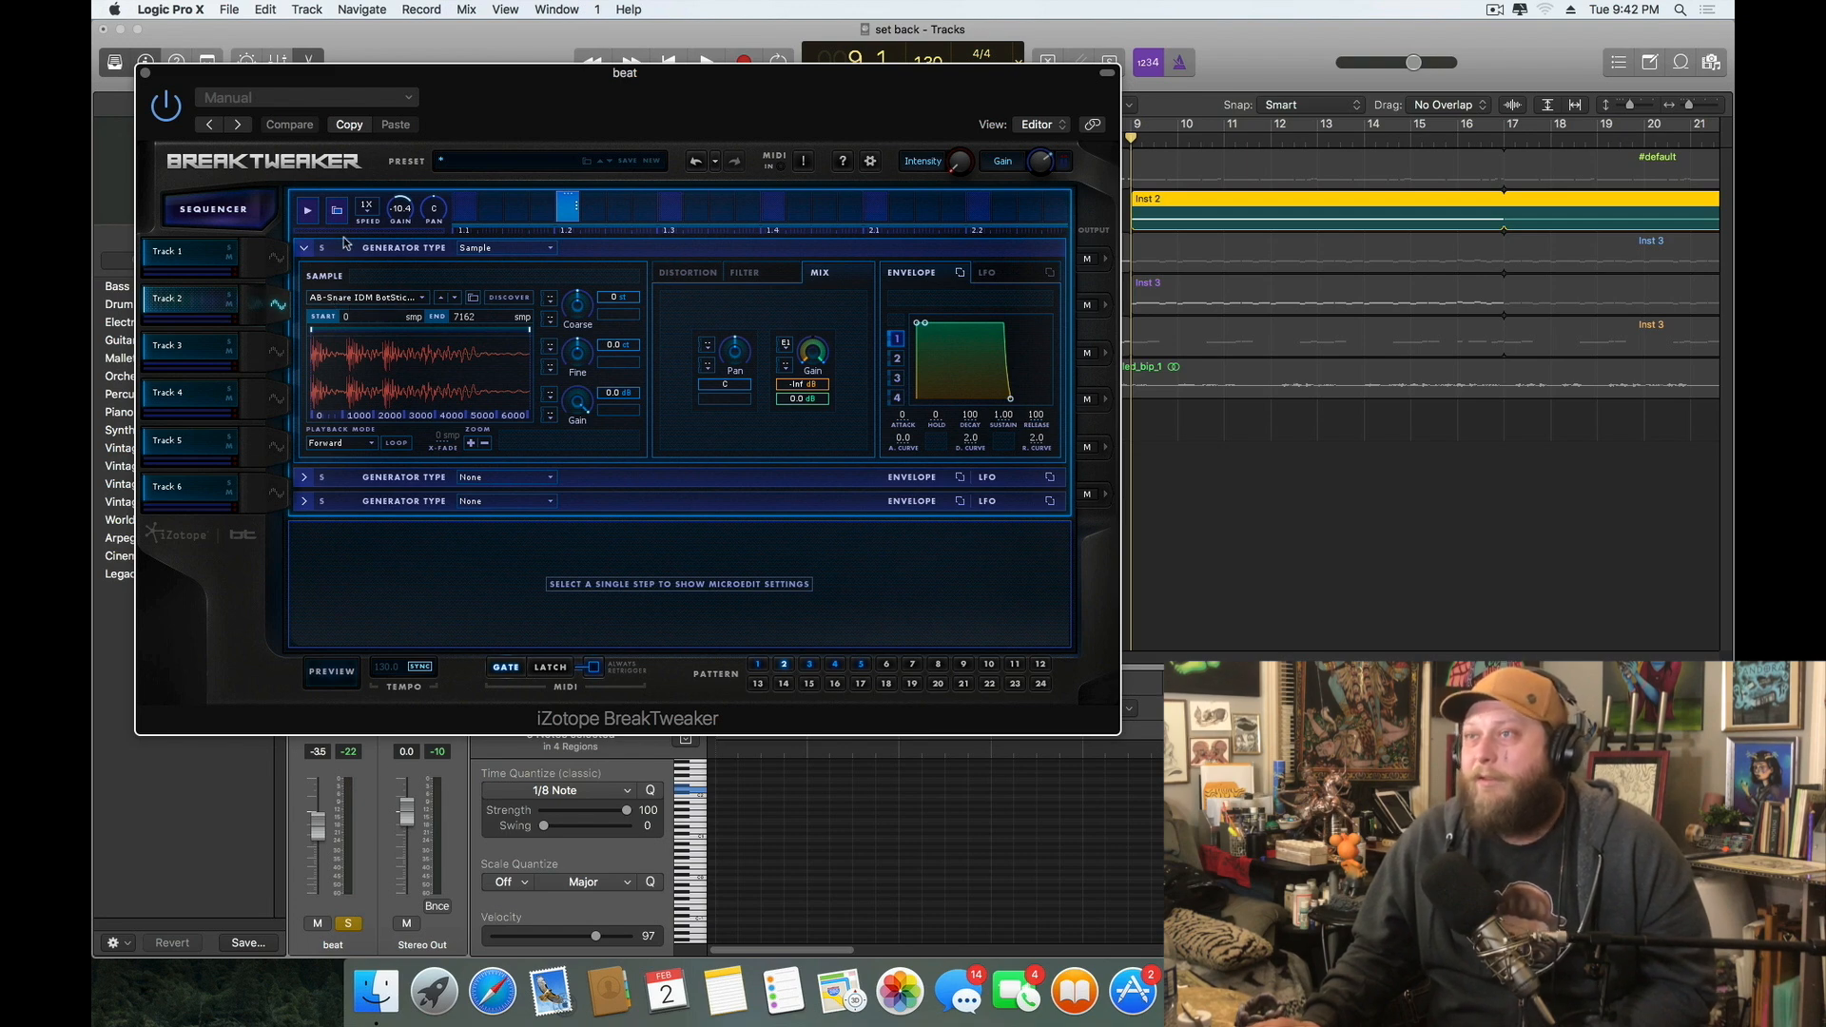
left_click(308, 212)
left_click(308, 212)
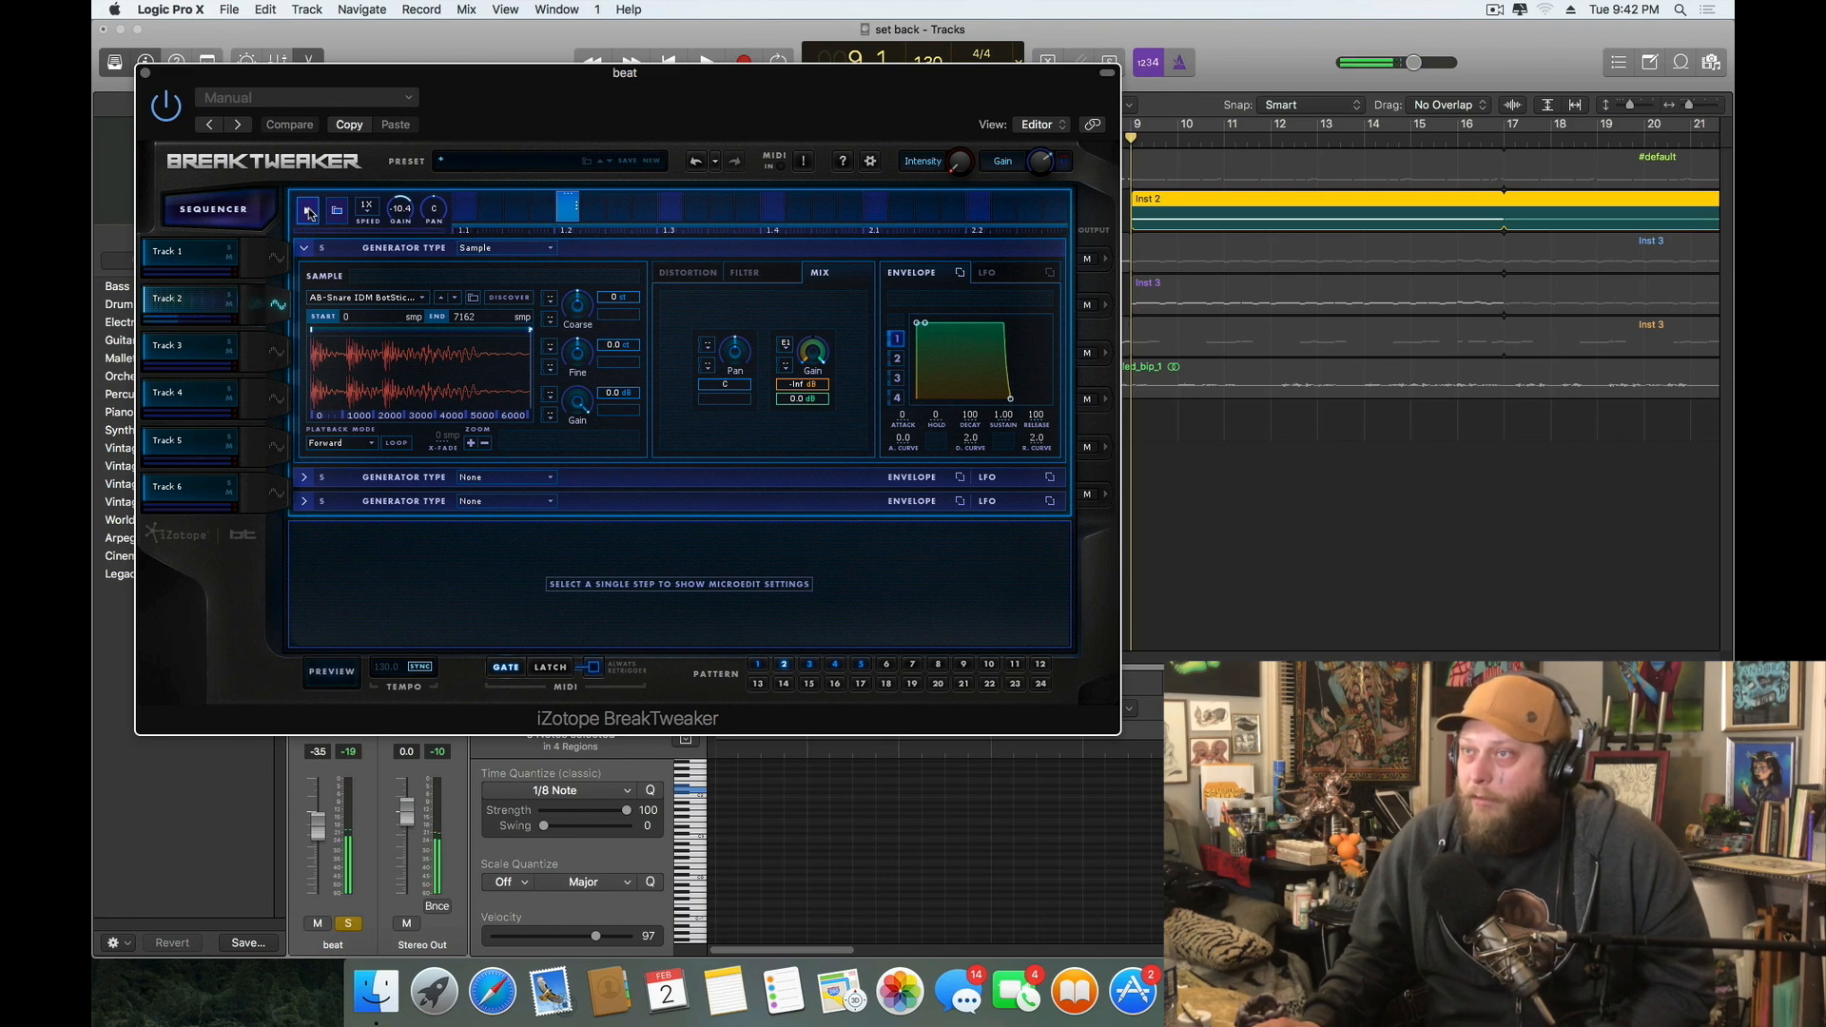
left_click(309, 214)
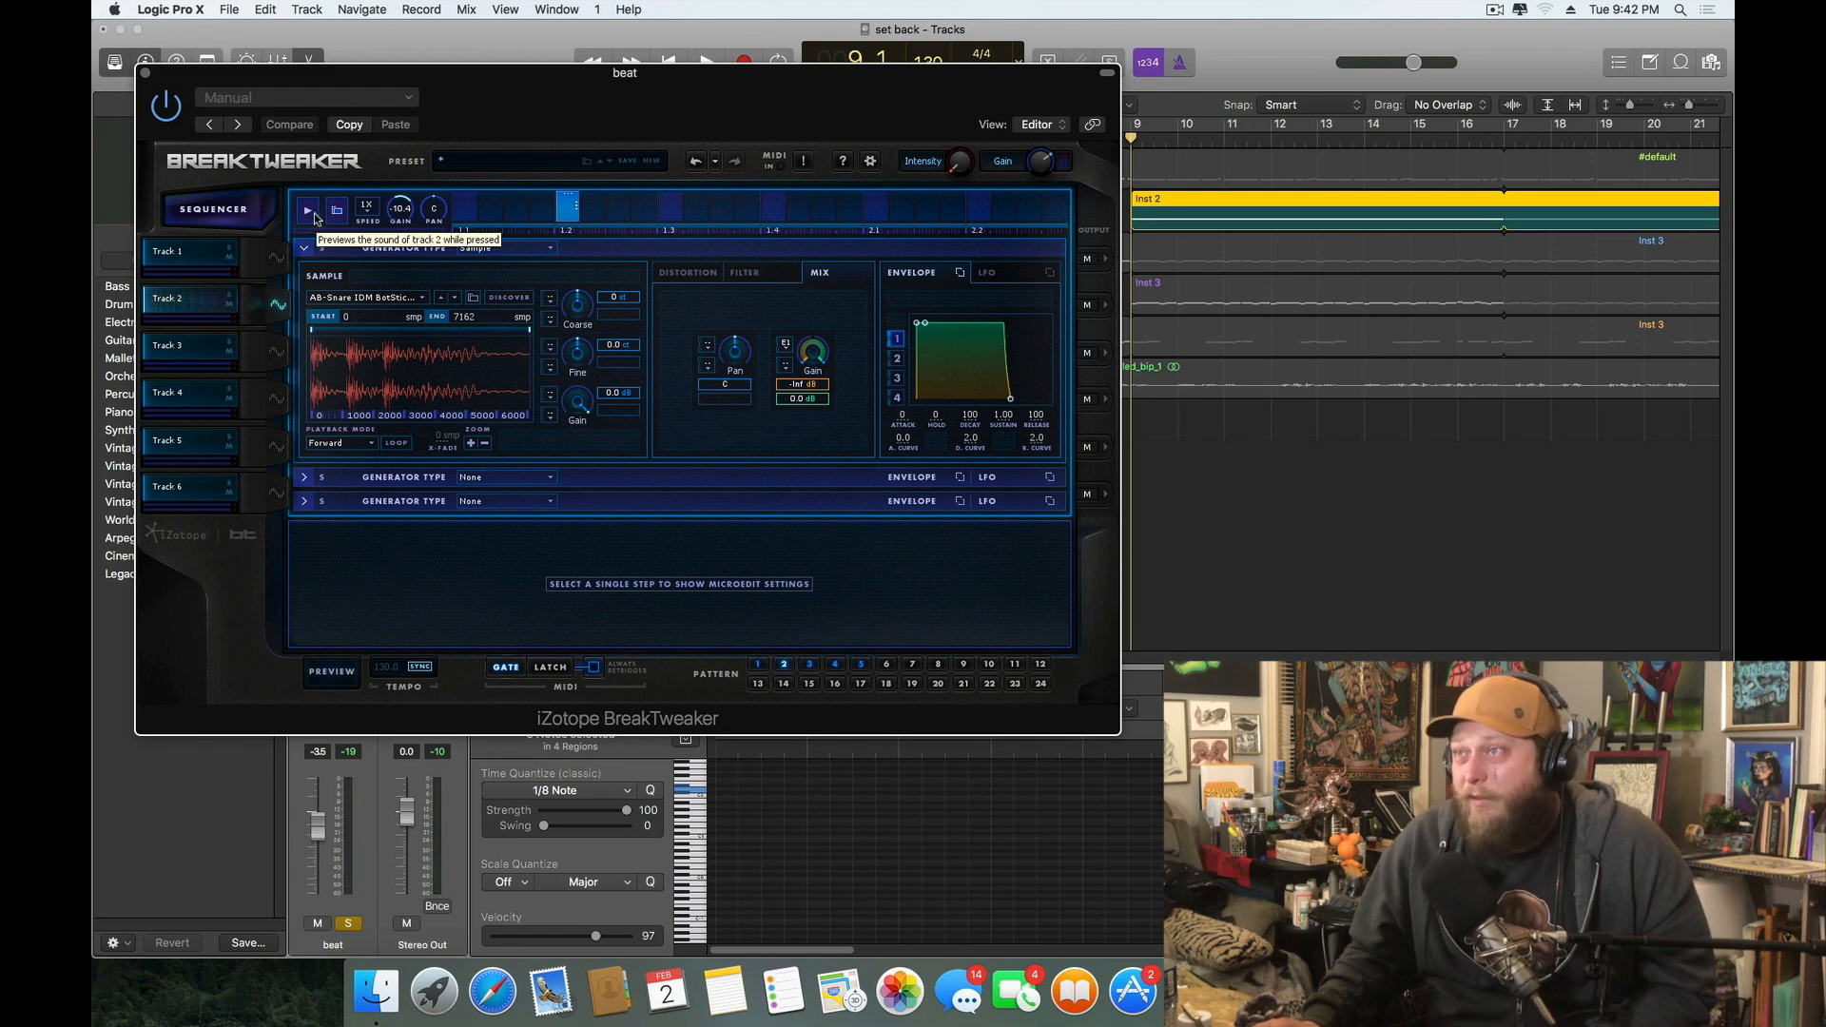
Show and preview the snare sample of BreakTweaker's Track 3 and the noise sample of Track 4
left_click(279, 351)
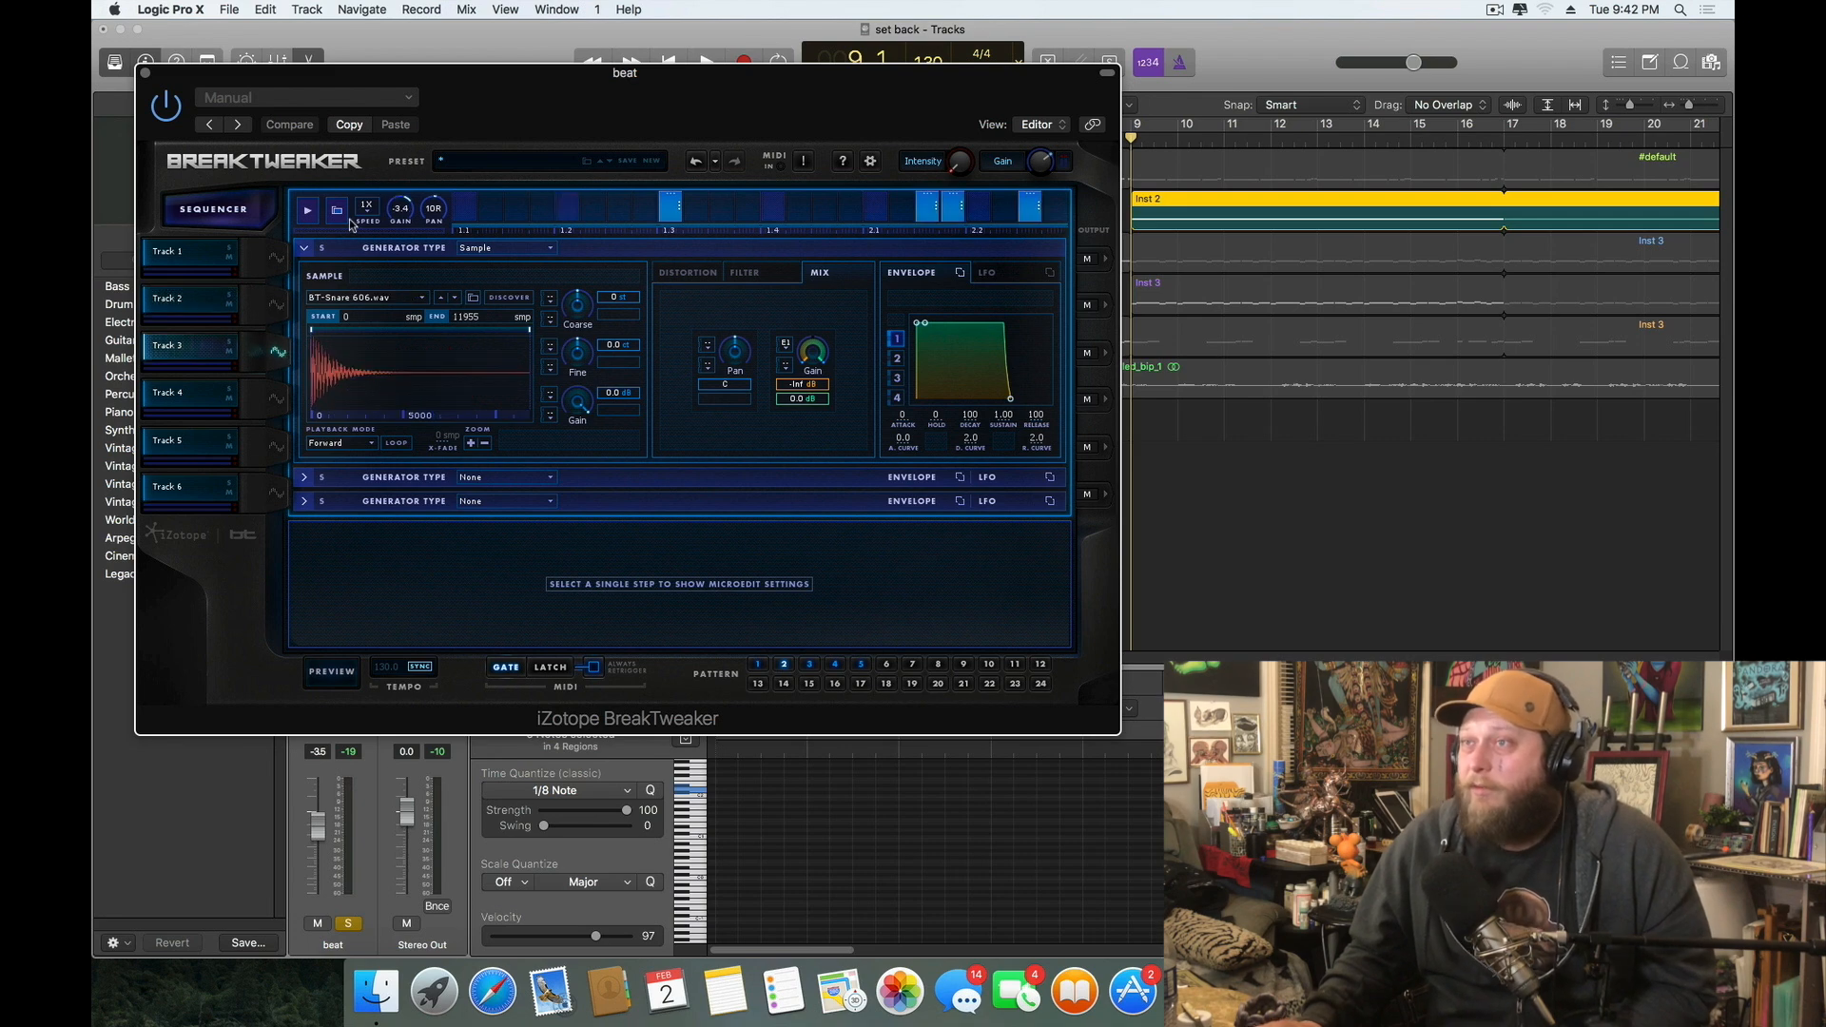
left_click(308, 211)
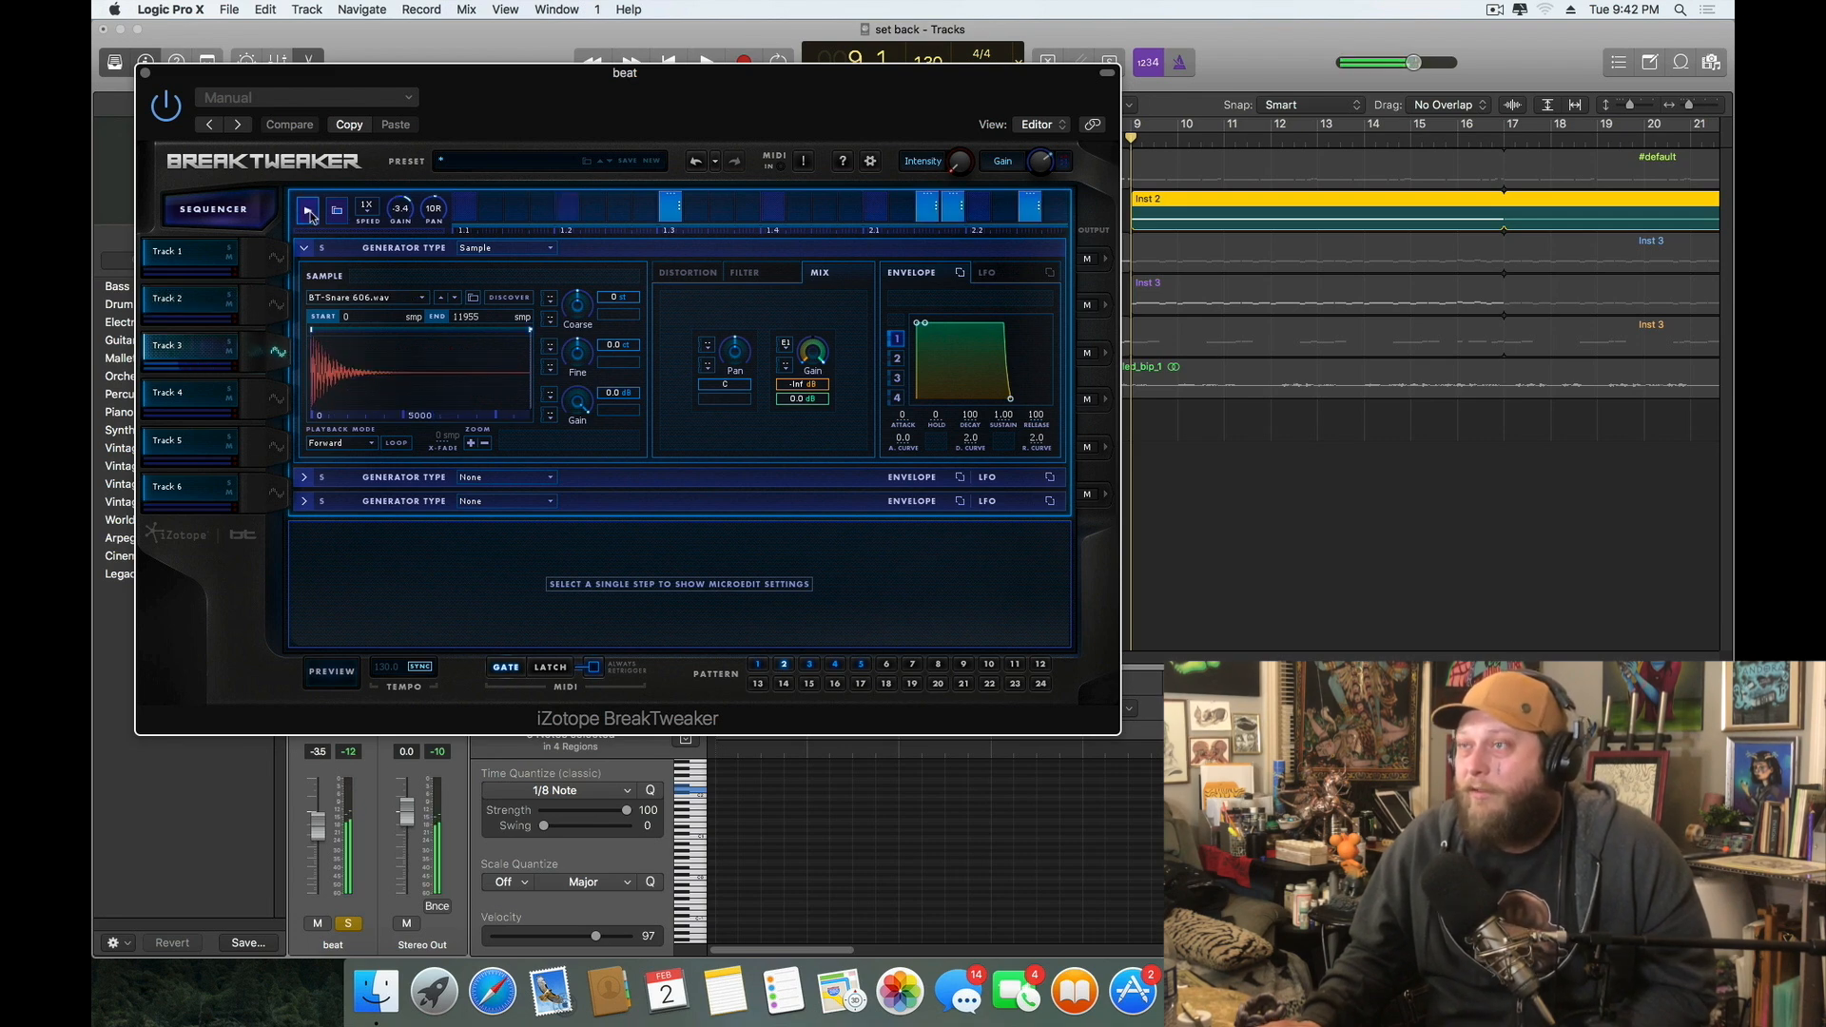
left_click(308, 211)
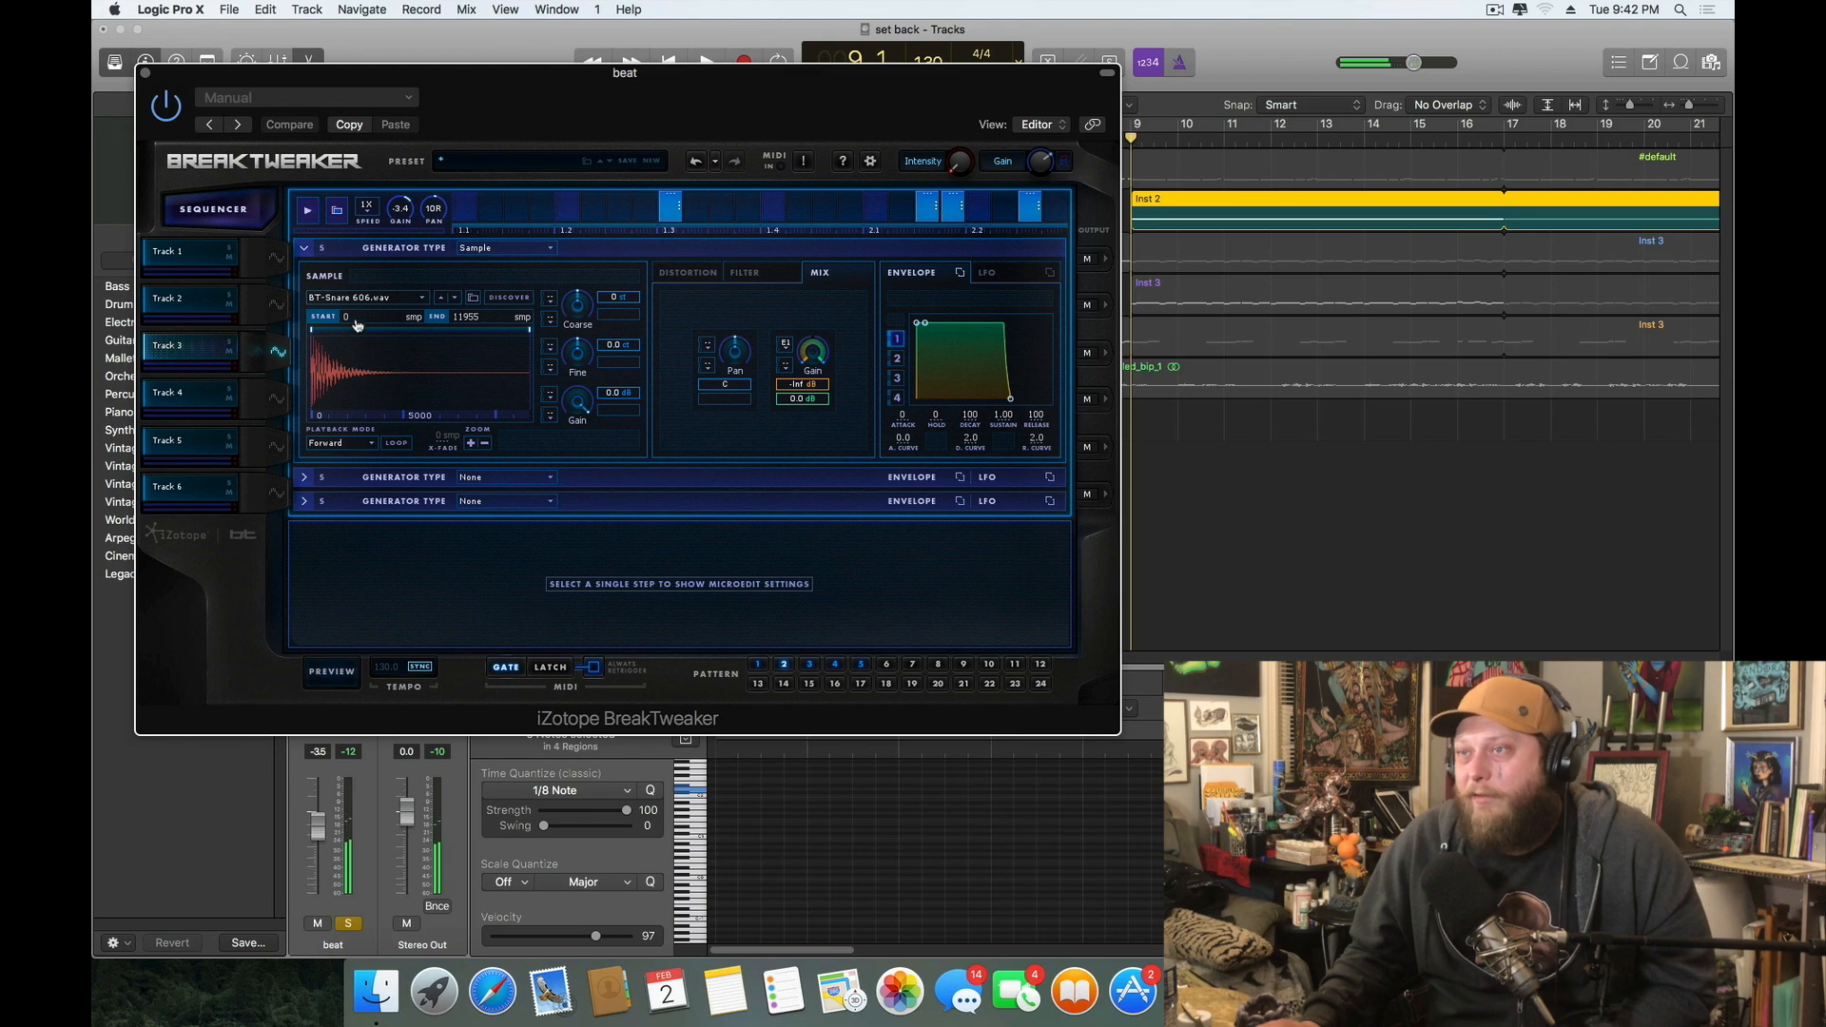
left_click(278, 400)
left_click(306, 211)
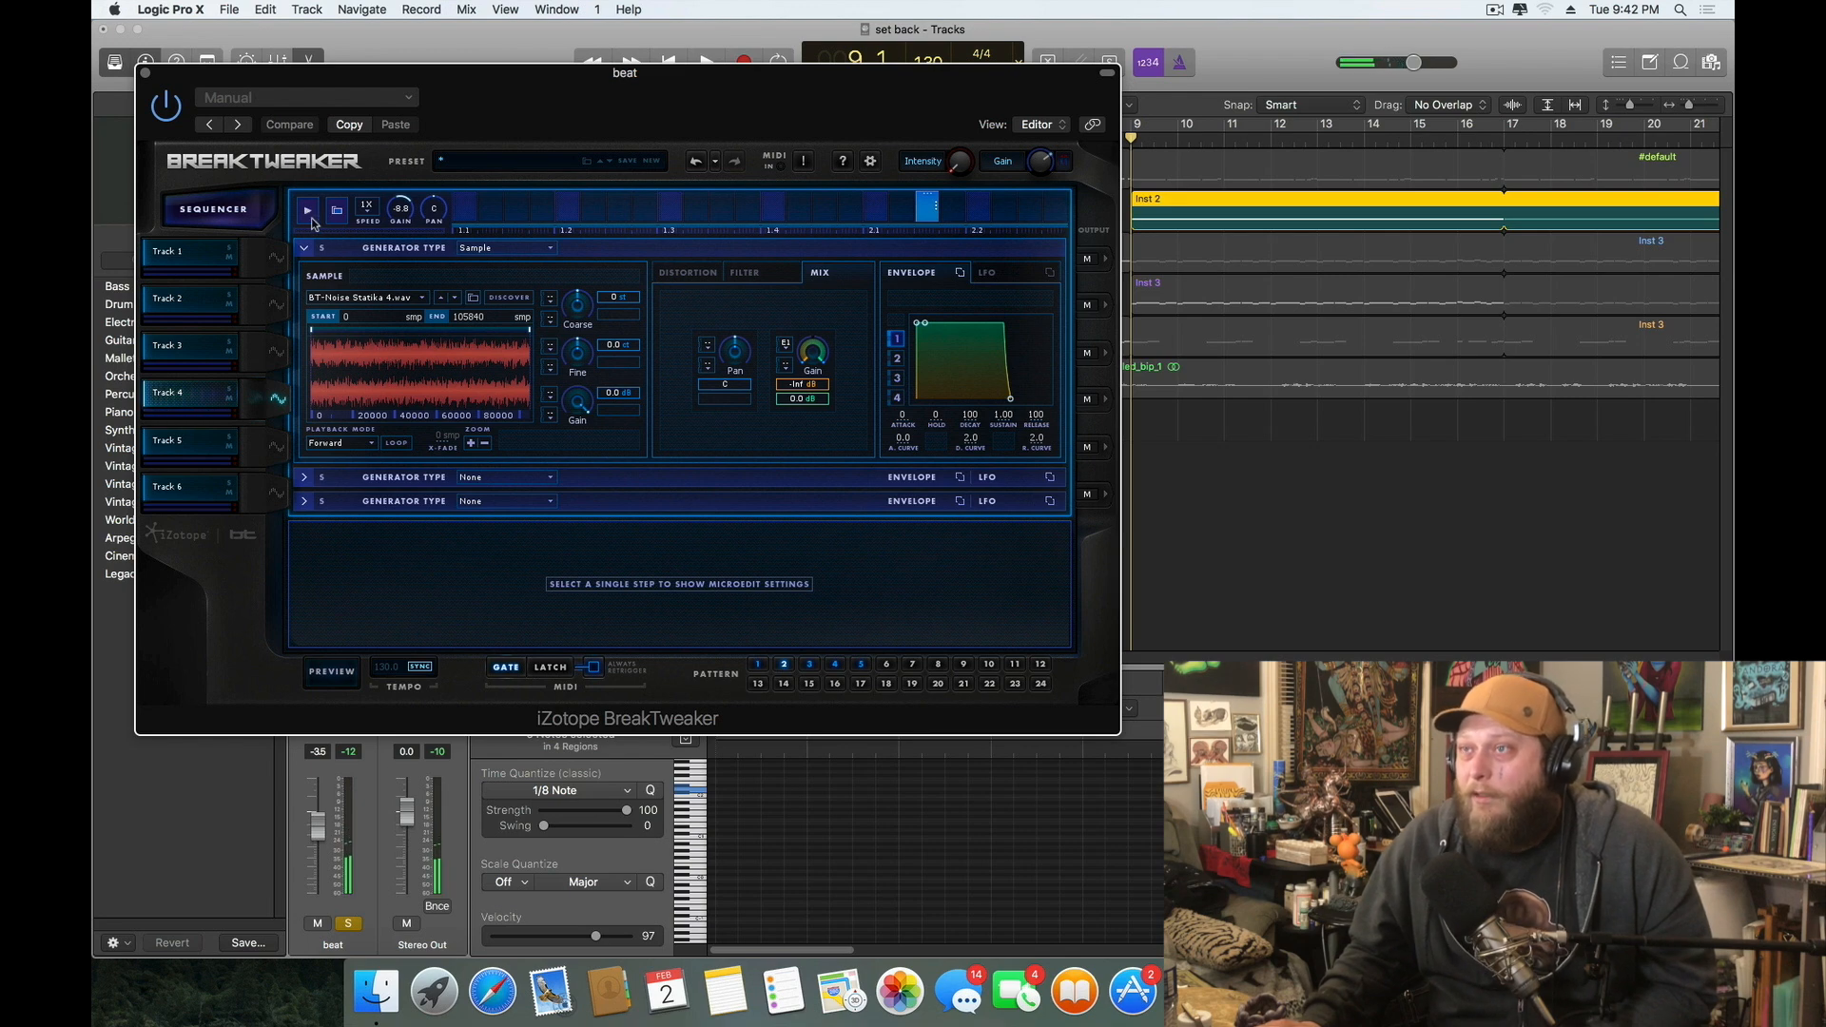
left_click(308, 212)
Return to the BreakTweaker sequencer, preview its drum patterns and examine the microedit settings of pattern 3's Track 3 step at 2.1
left_click_drag(584, 112, 603, 162)
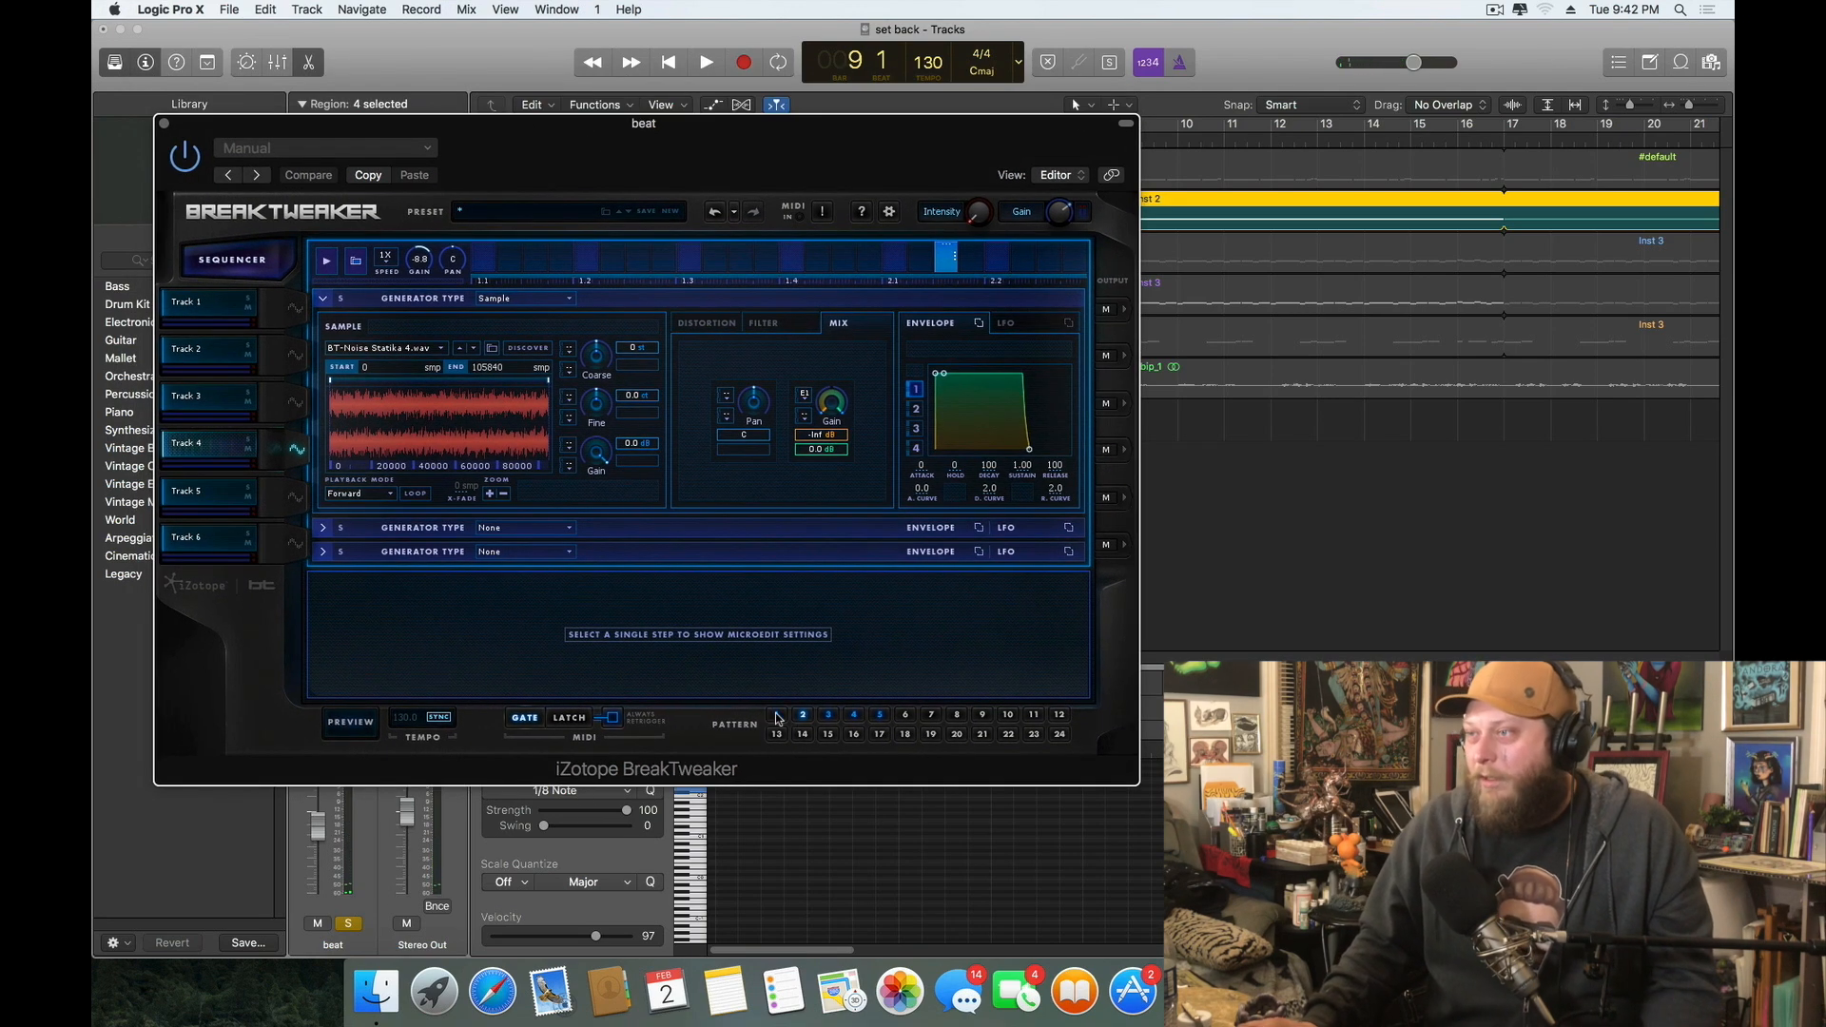
left_click(232, 258)
left_click_drag(711, 344, 766, 234)
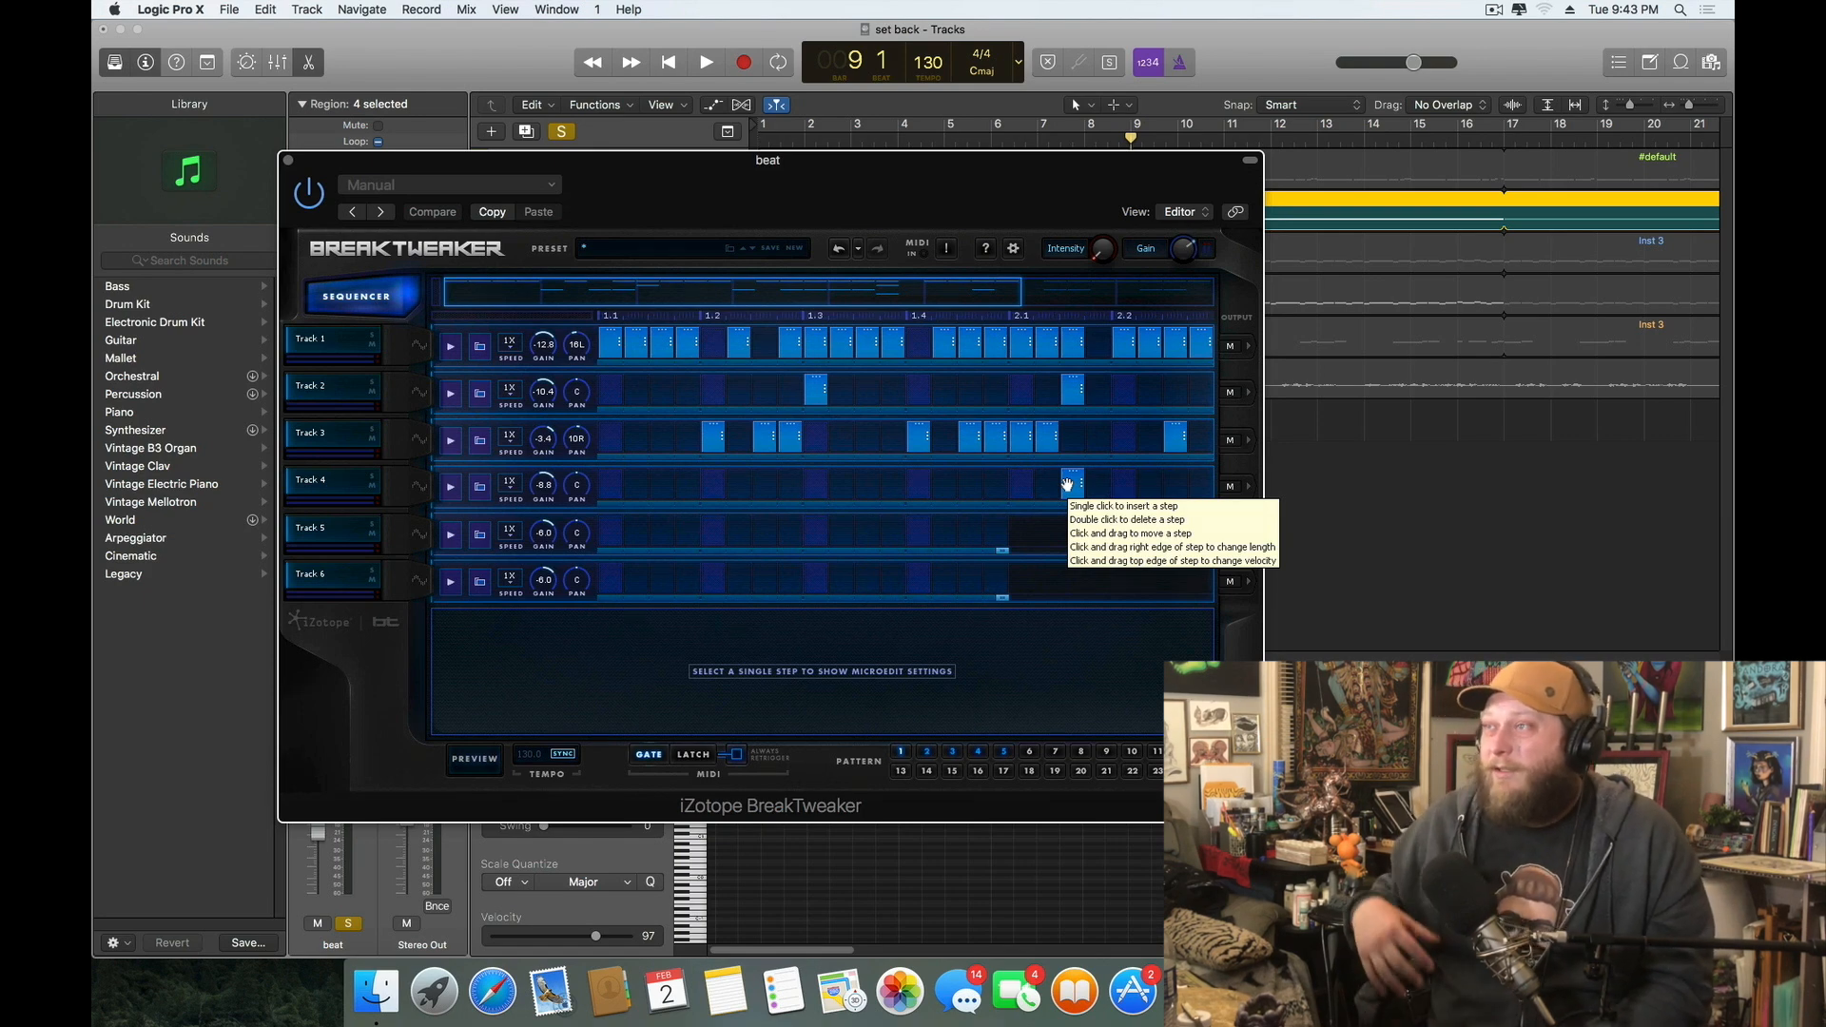
left_click(478, 762)
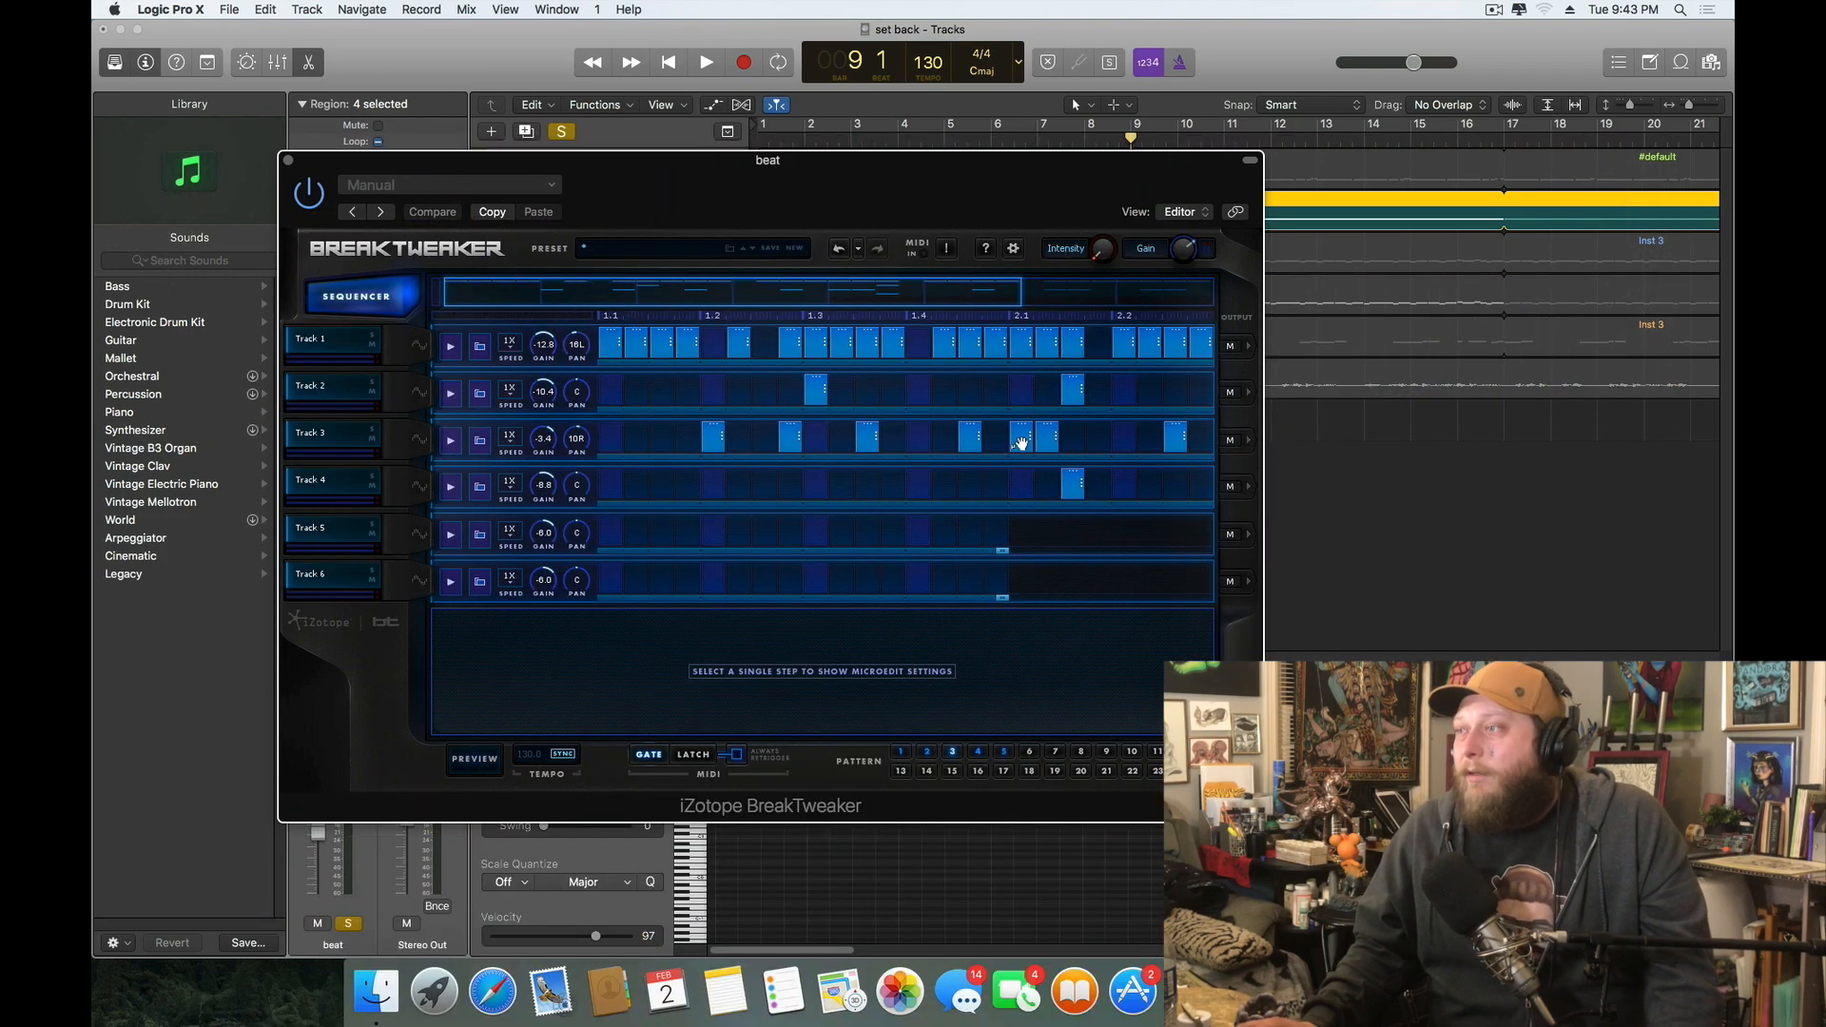
left_click(1021, 440)
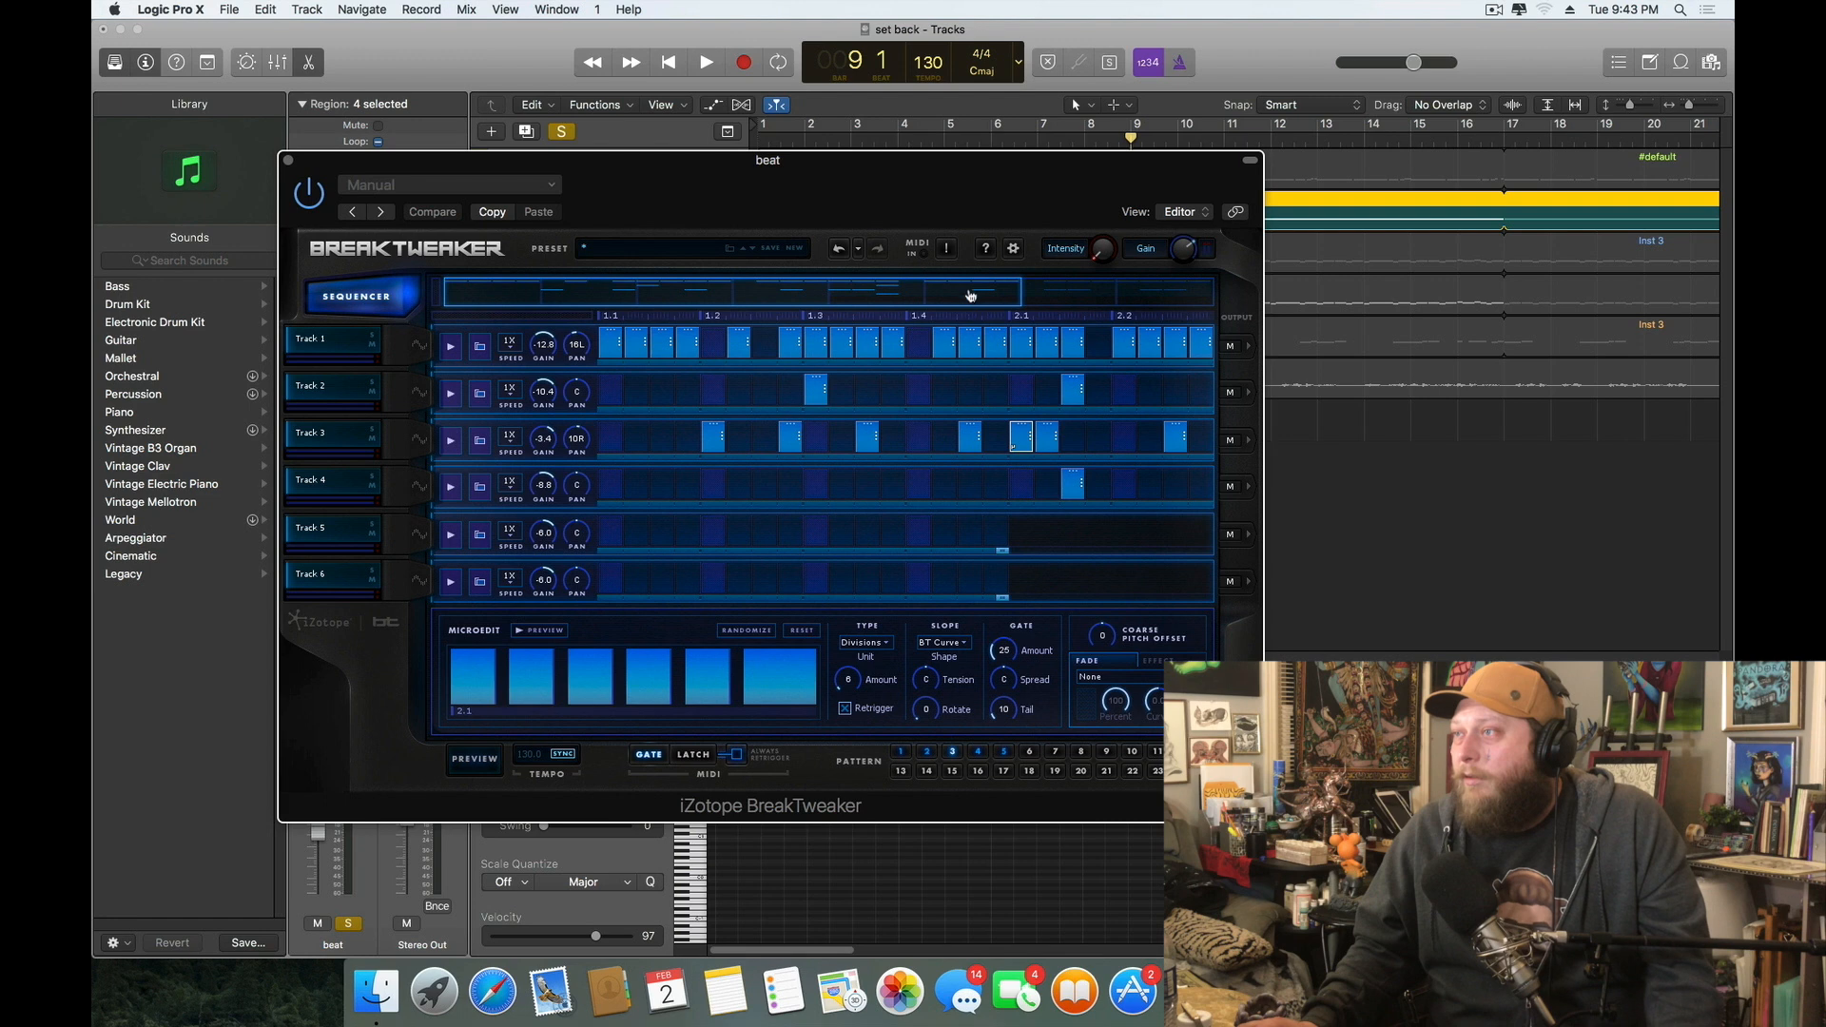
left_click_drag(970, 295, 1138, 316)
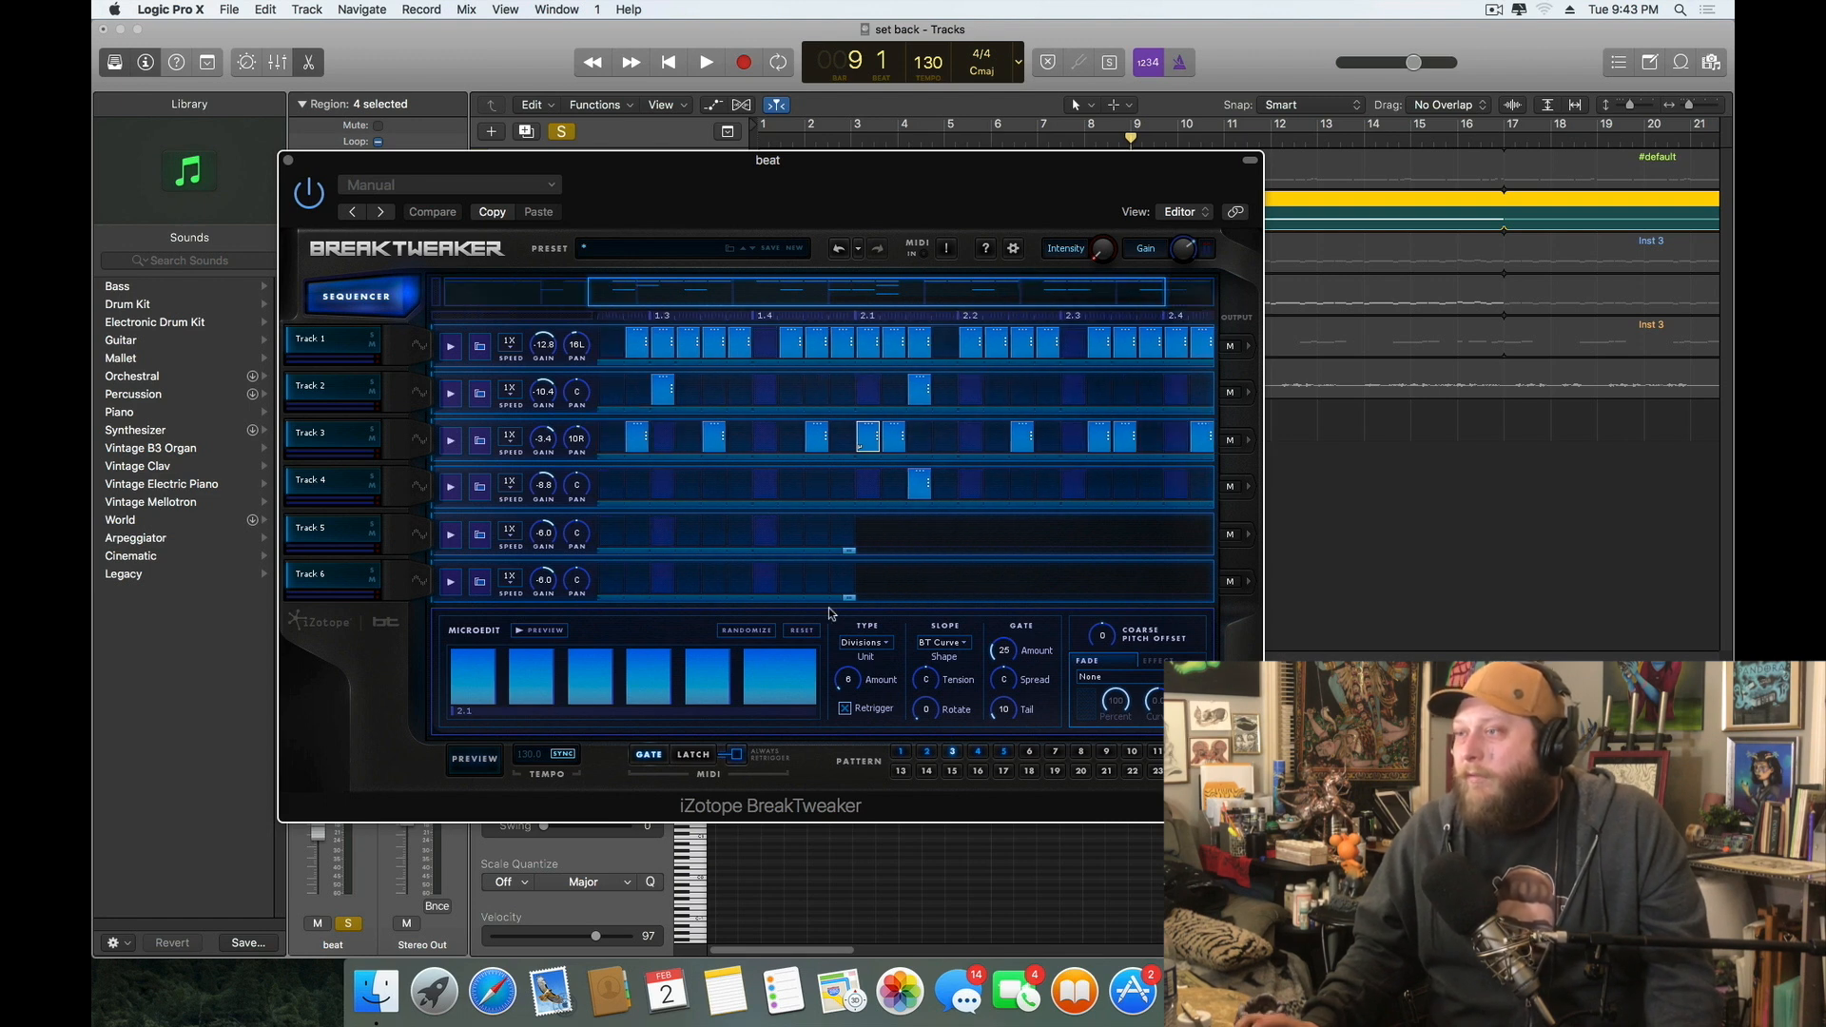
Switch BreakTweaker to pattern 4, preview it and close the instrument window
left_click(975, 752)
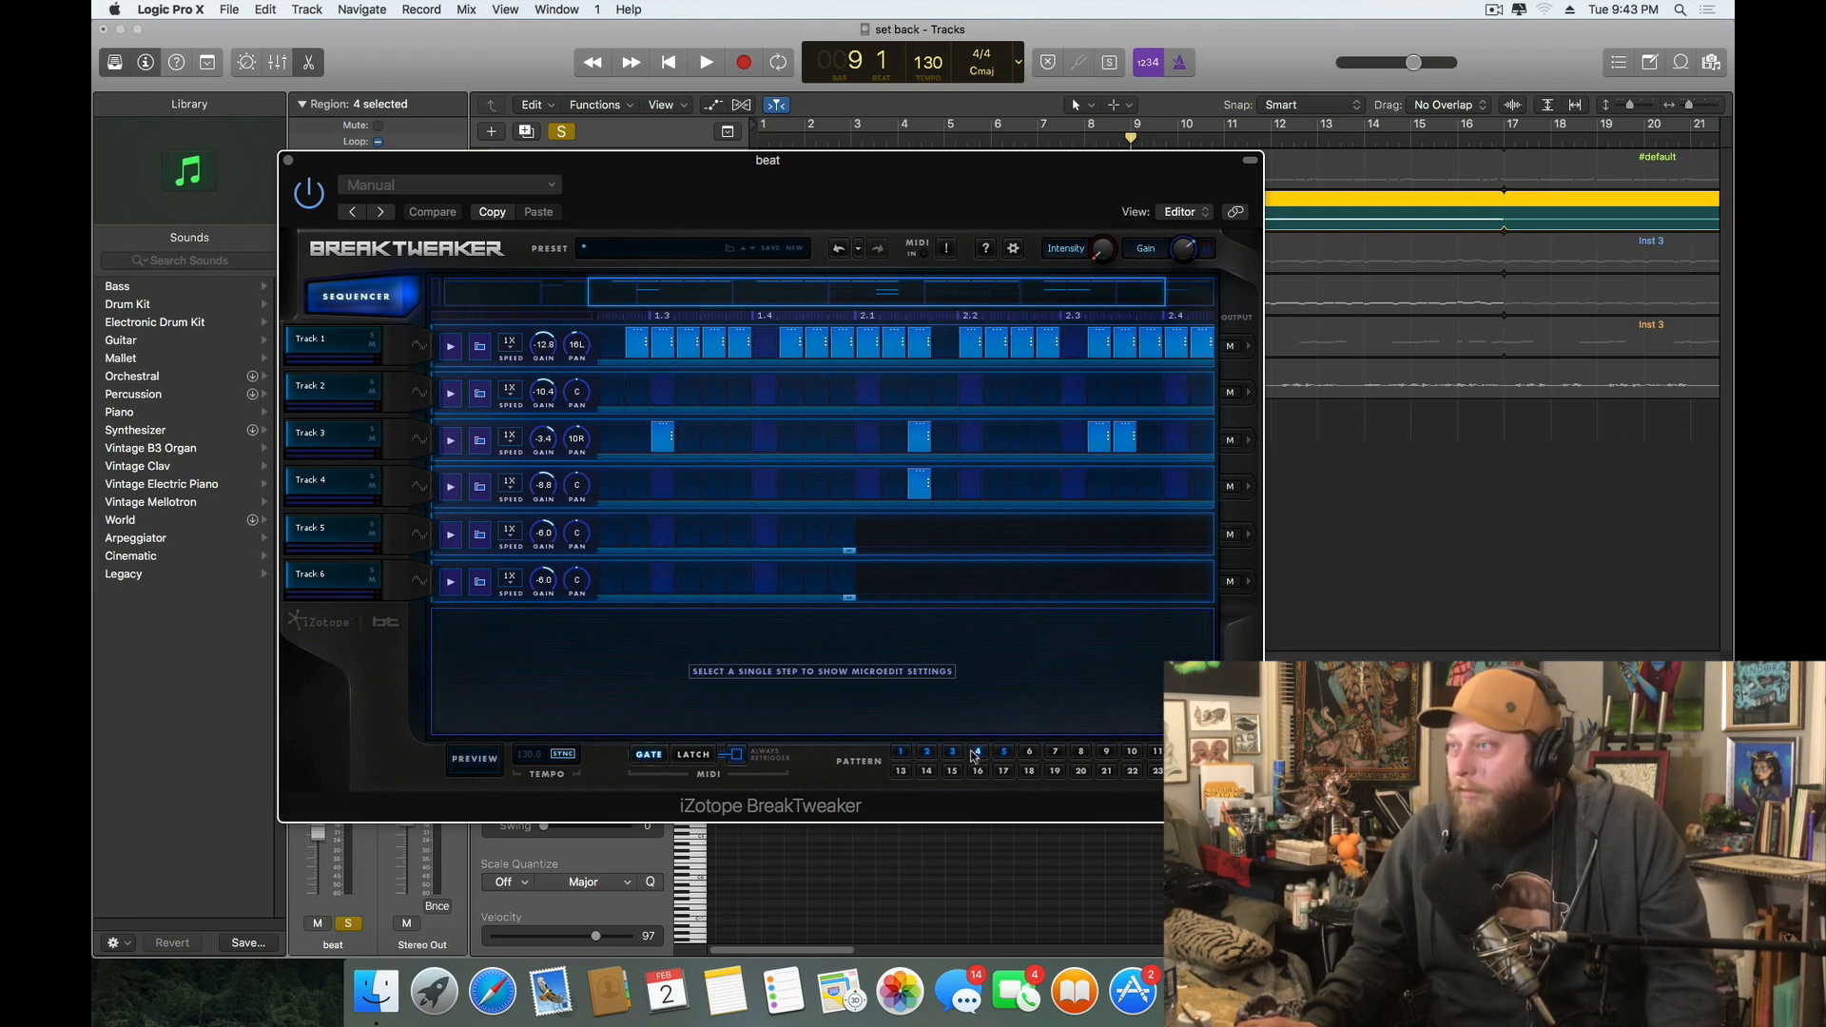
left_click(454, 766)
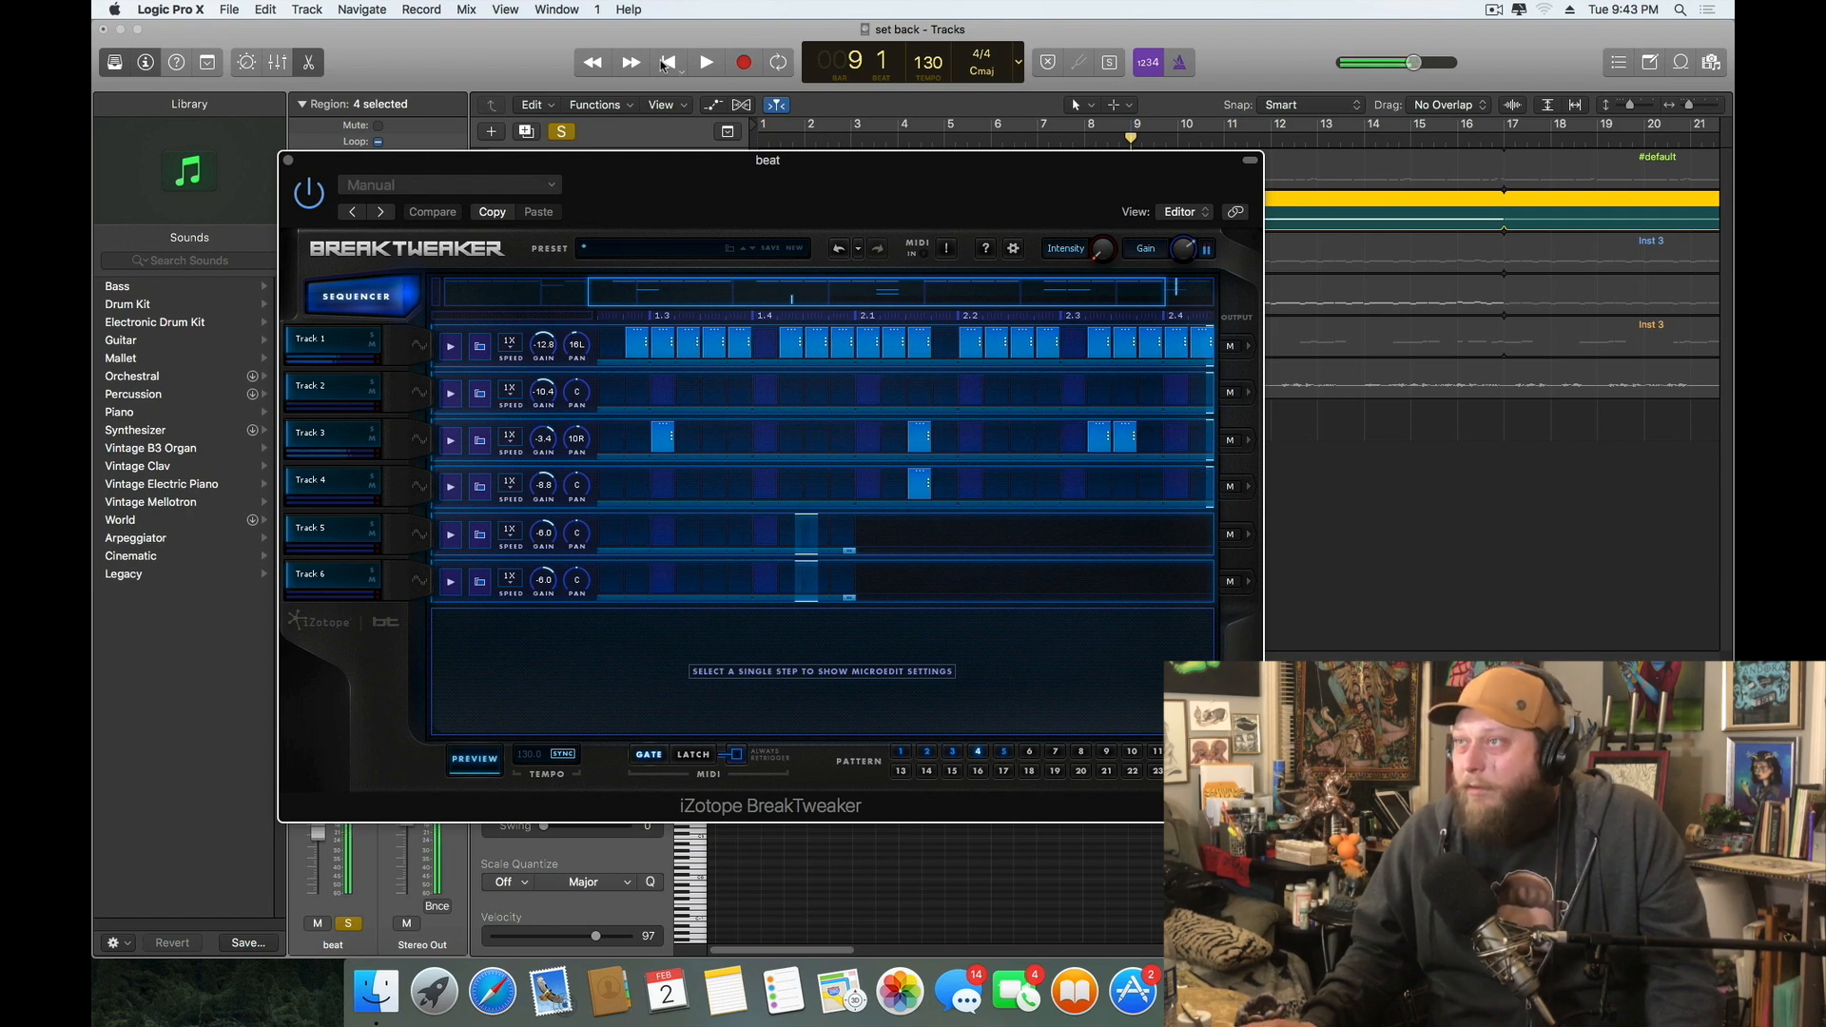
left_click(471, 762)
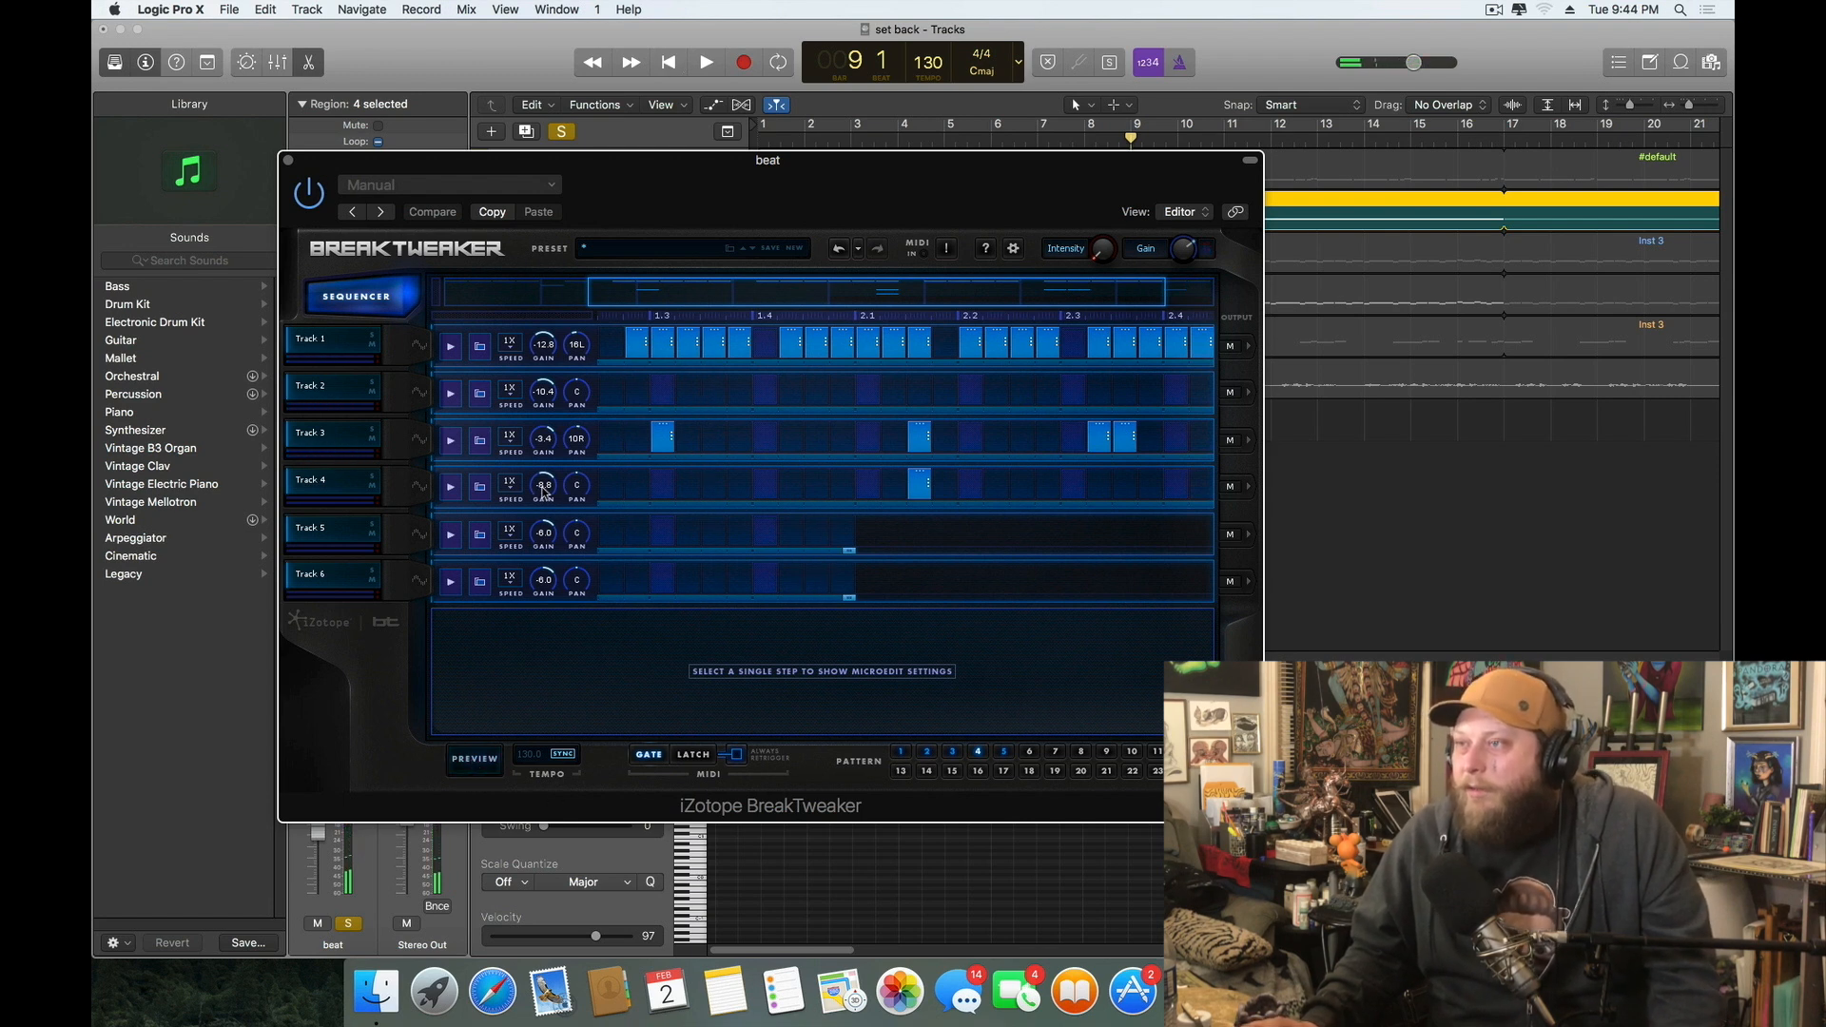
left_click(288, 162)
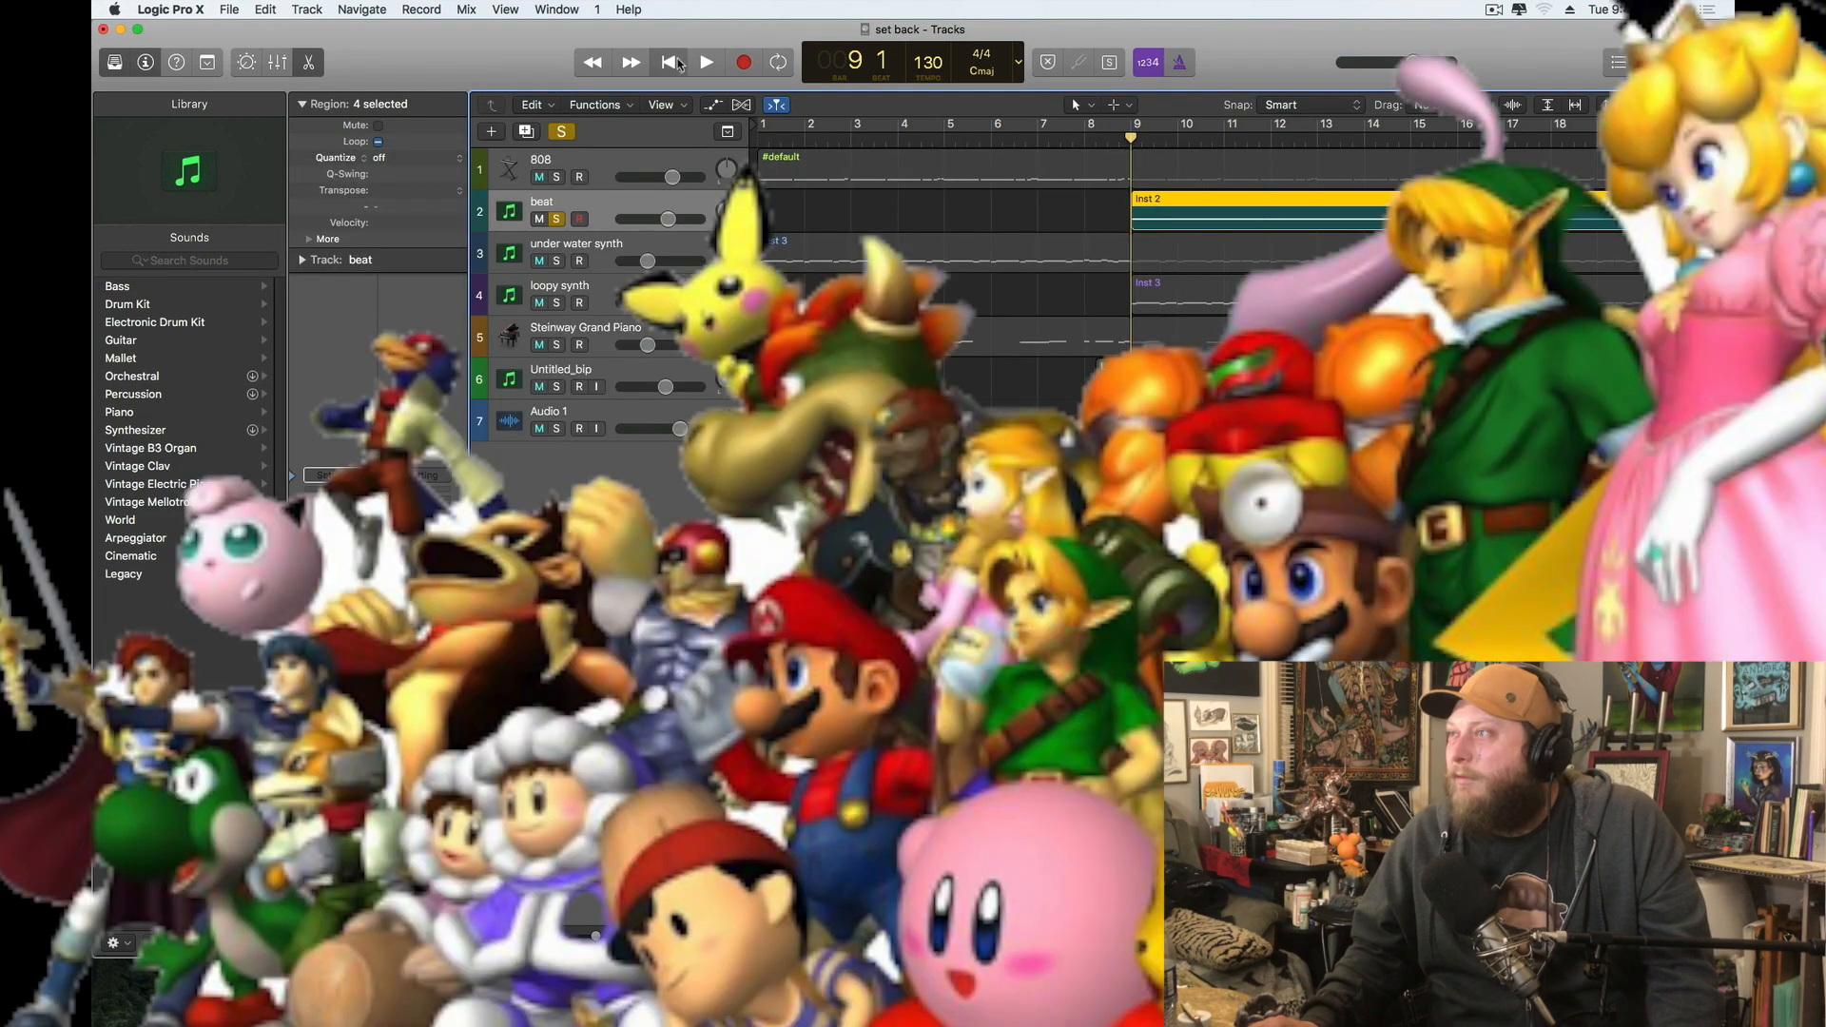
Put the playhead back at bar 9 and solo the Untitled_bip track in place of the beat track
left_click(672, 62)
left_click_drag(1144, 139, 1133, 137)
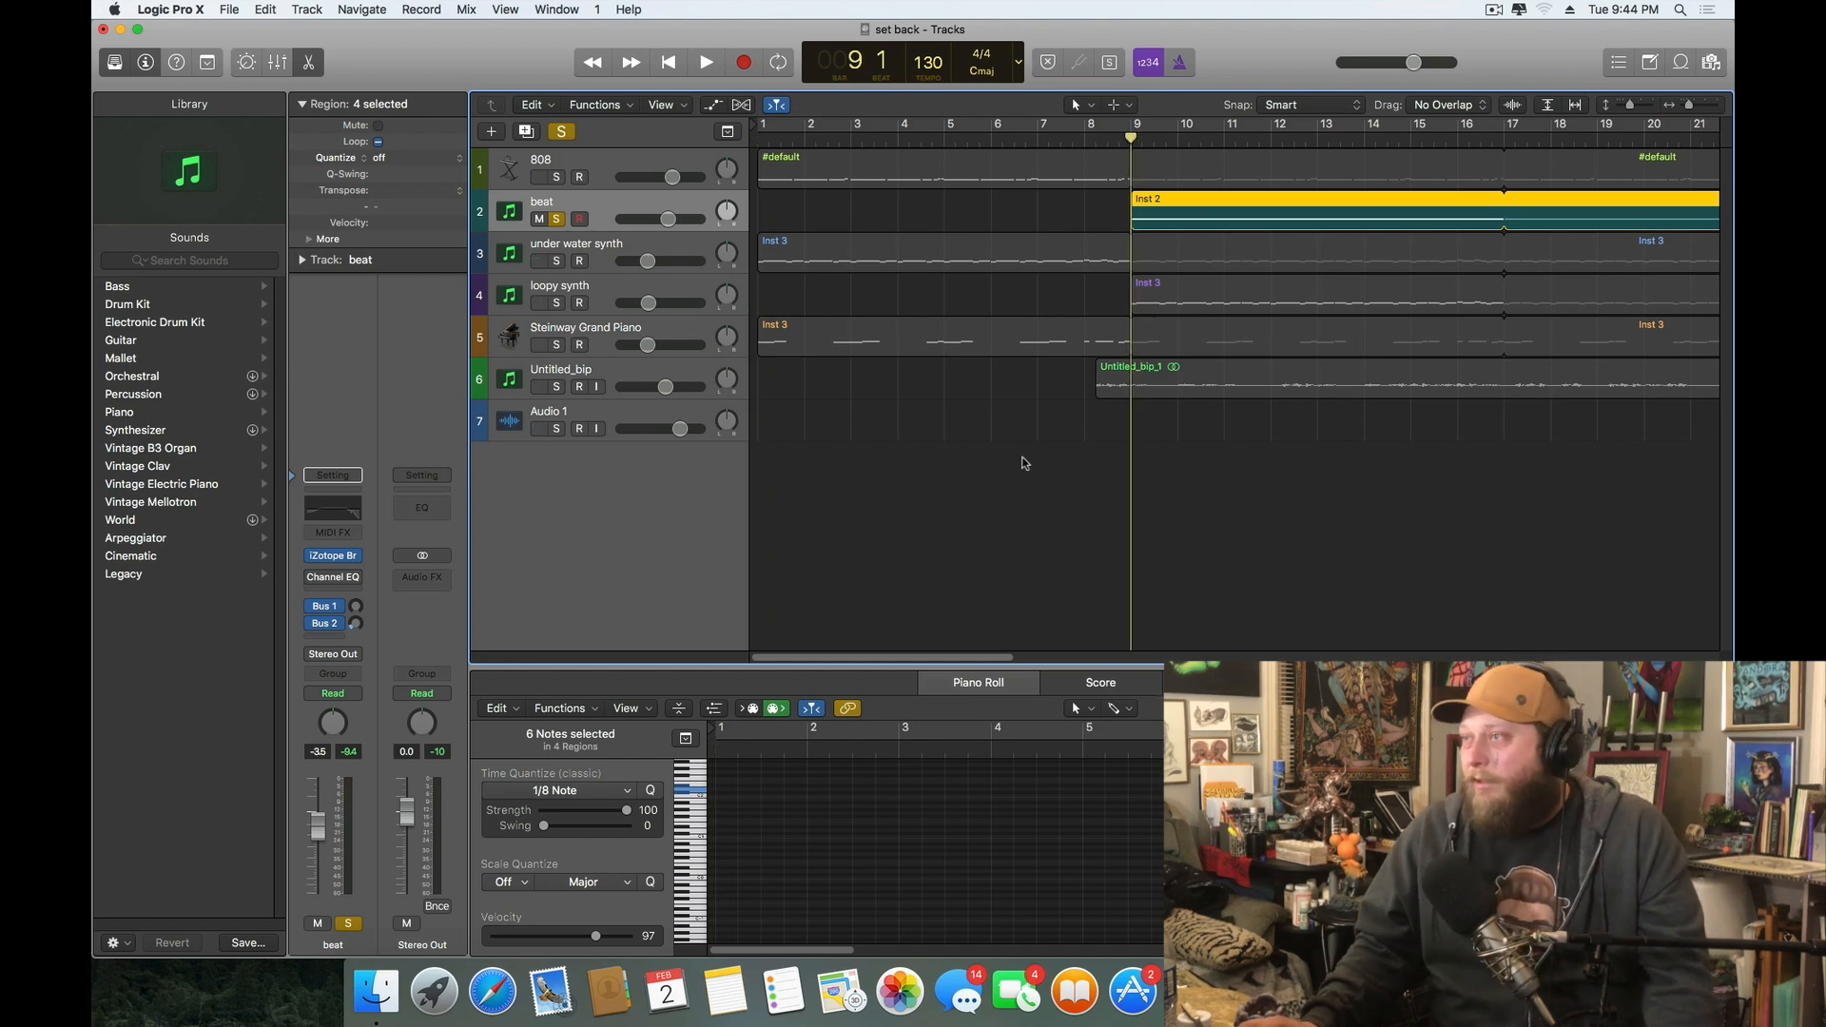
left_click(607, 369)
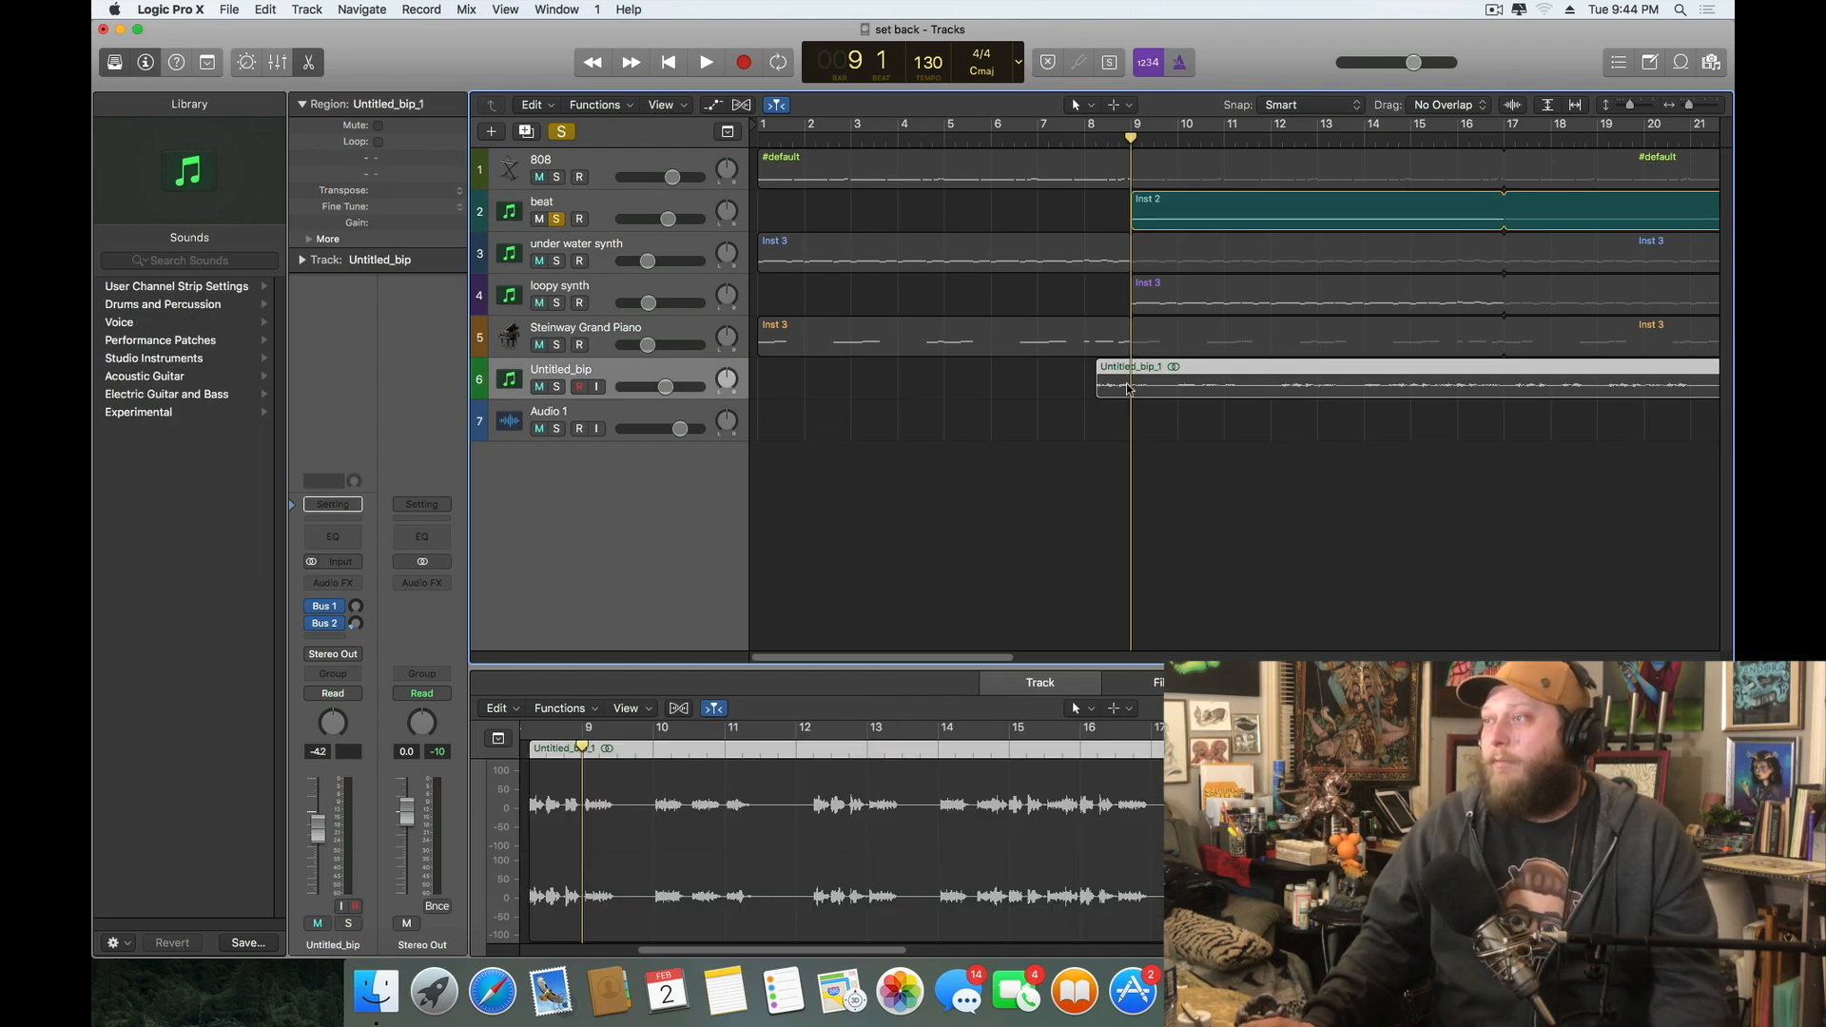
left_click(556, 386)
left_click(557, 219)
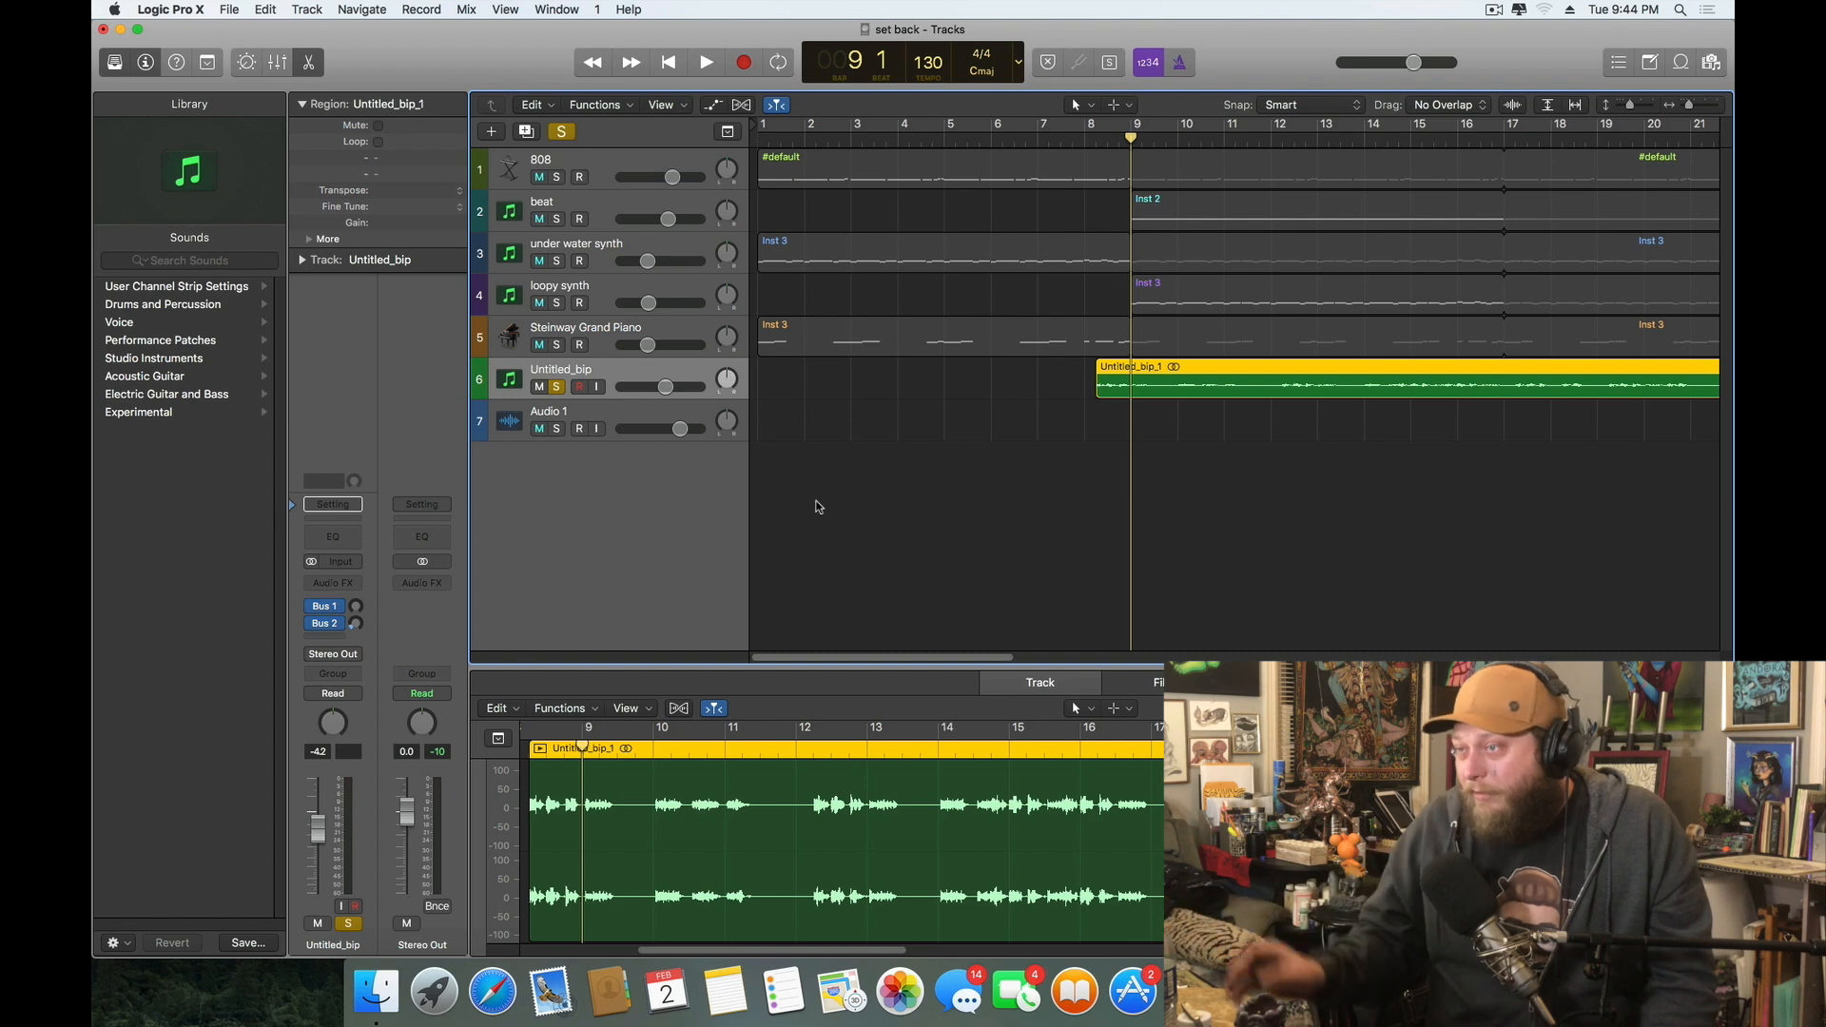
Insert a stereo Ringshifter modulation effect on the Untitled_bip track
left_click_drag(1689, 708, 1703, 708)
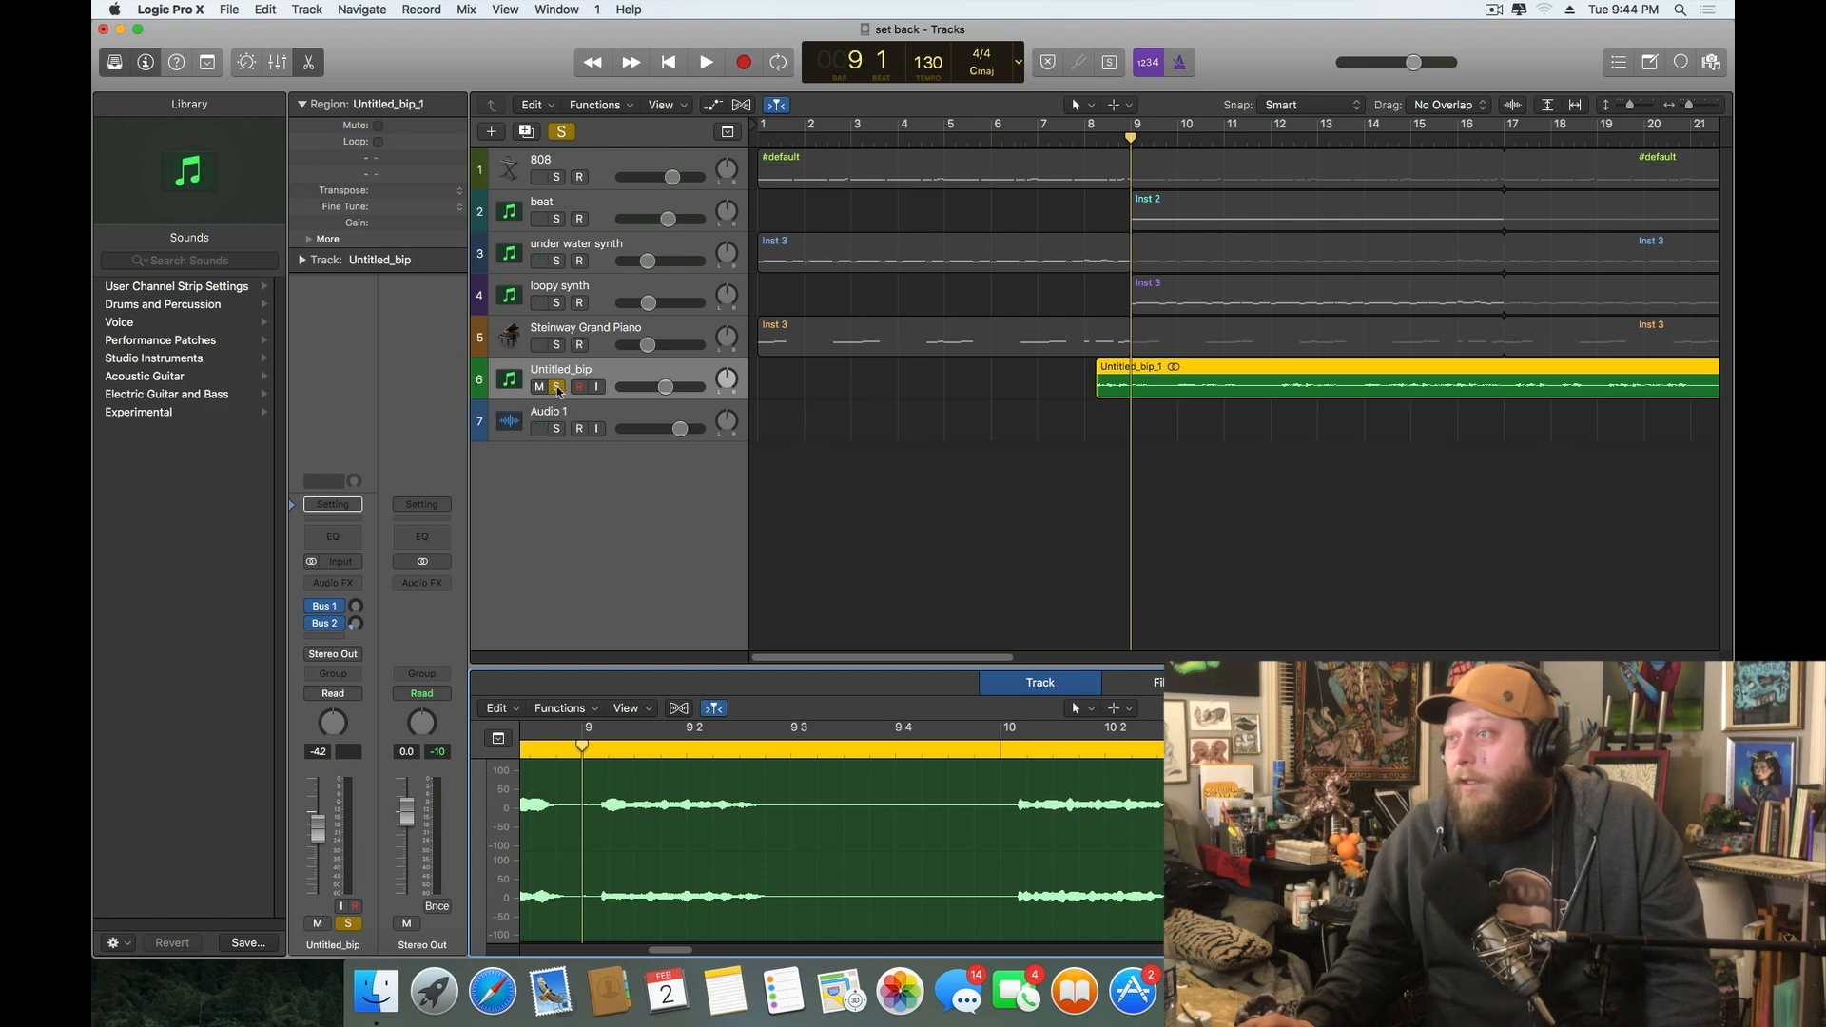
left_click(331, 583)
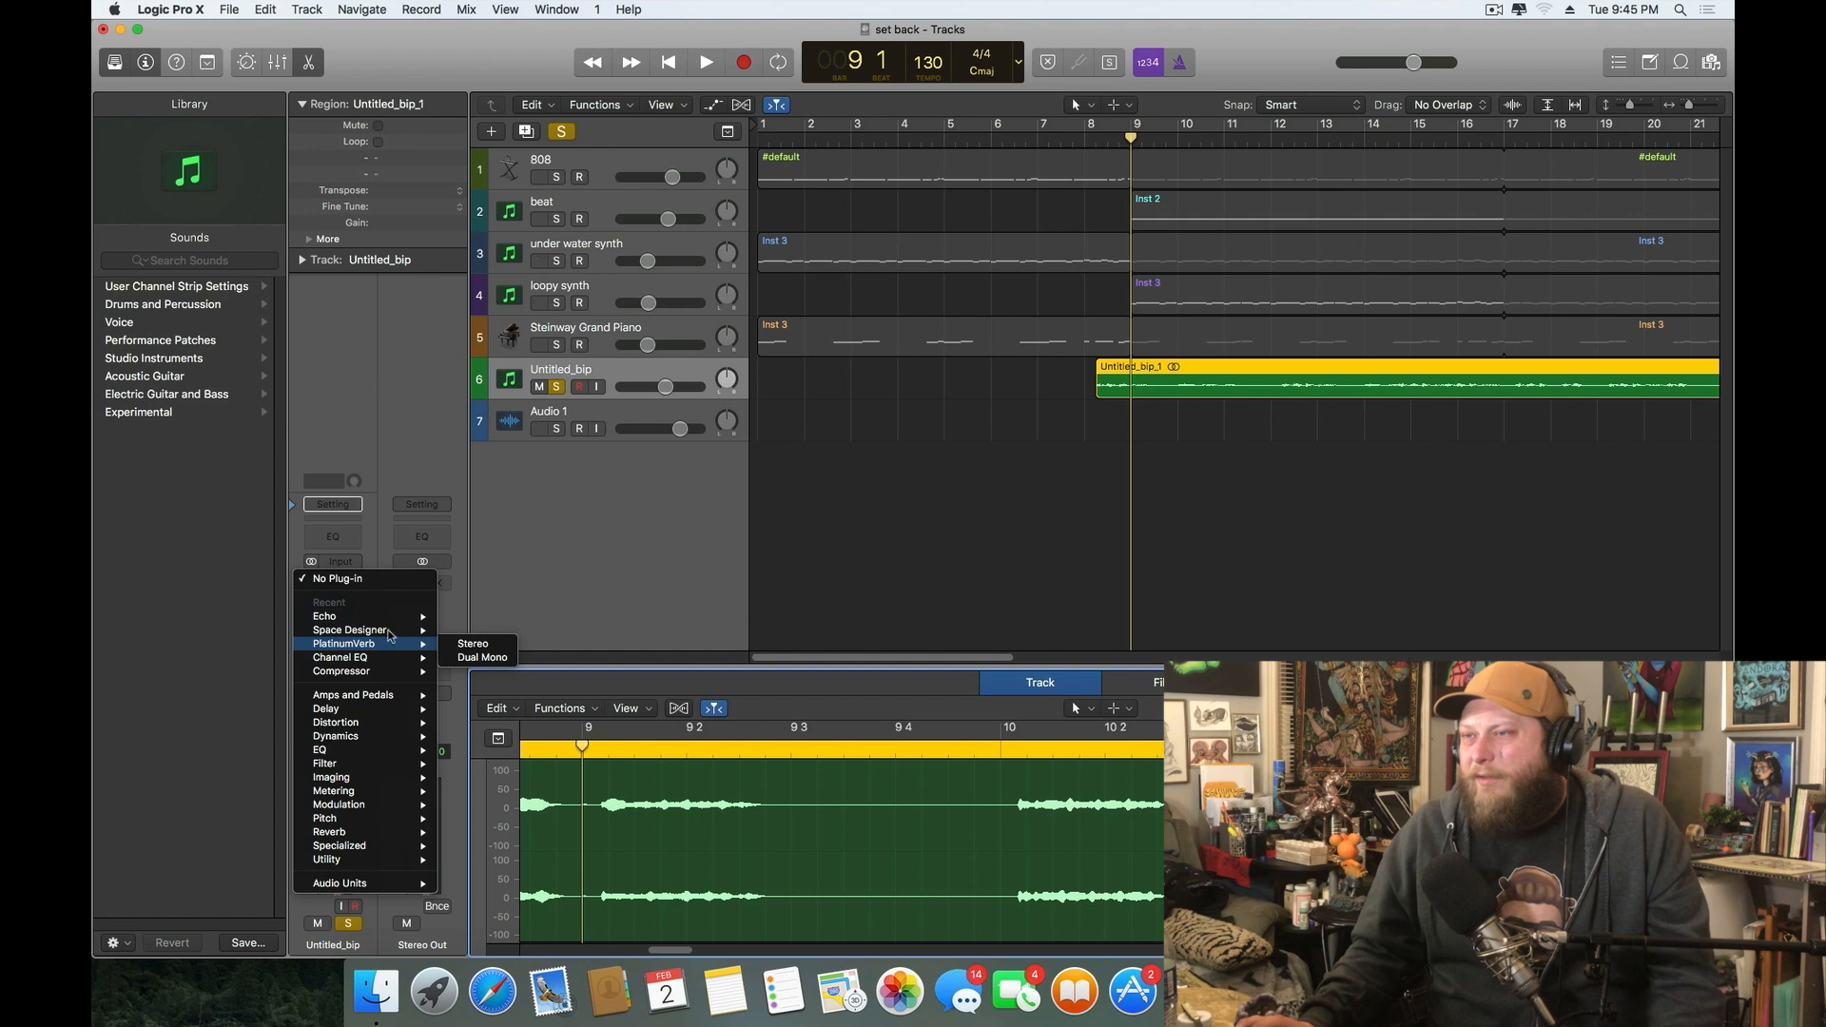
mouse_move(393, 623)
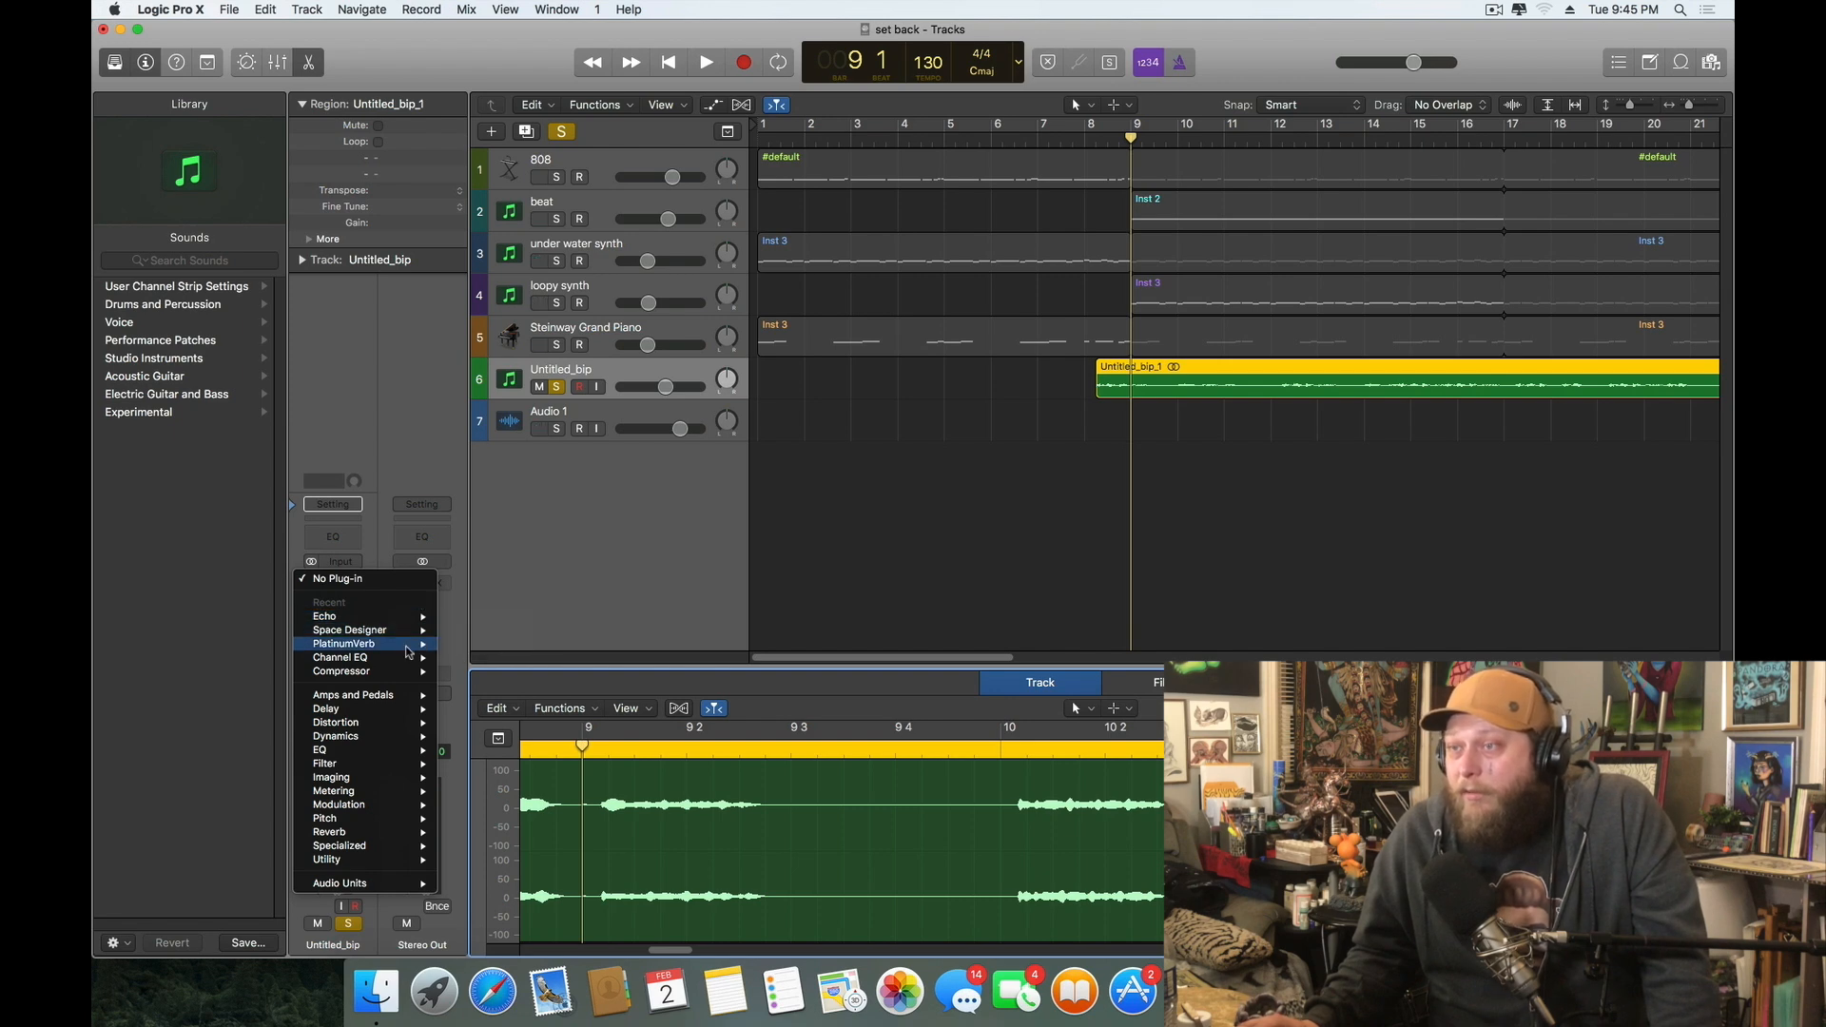
mouse_move(415, 833)
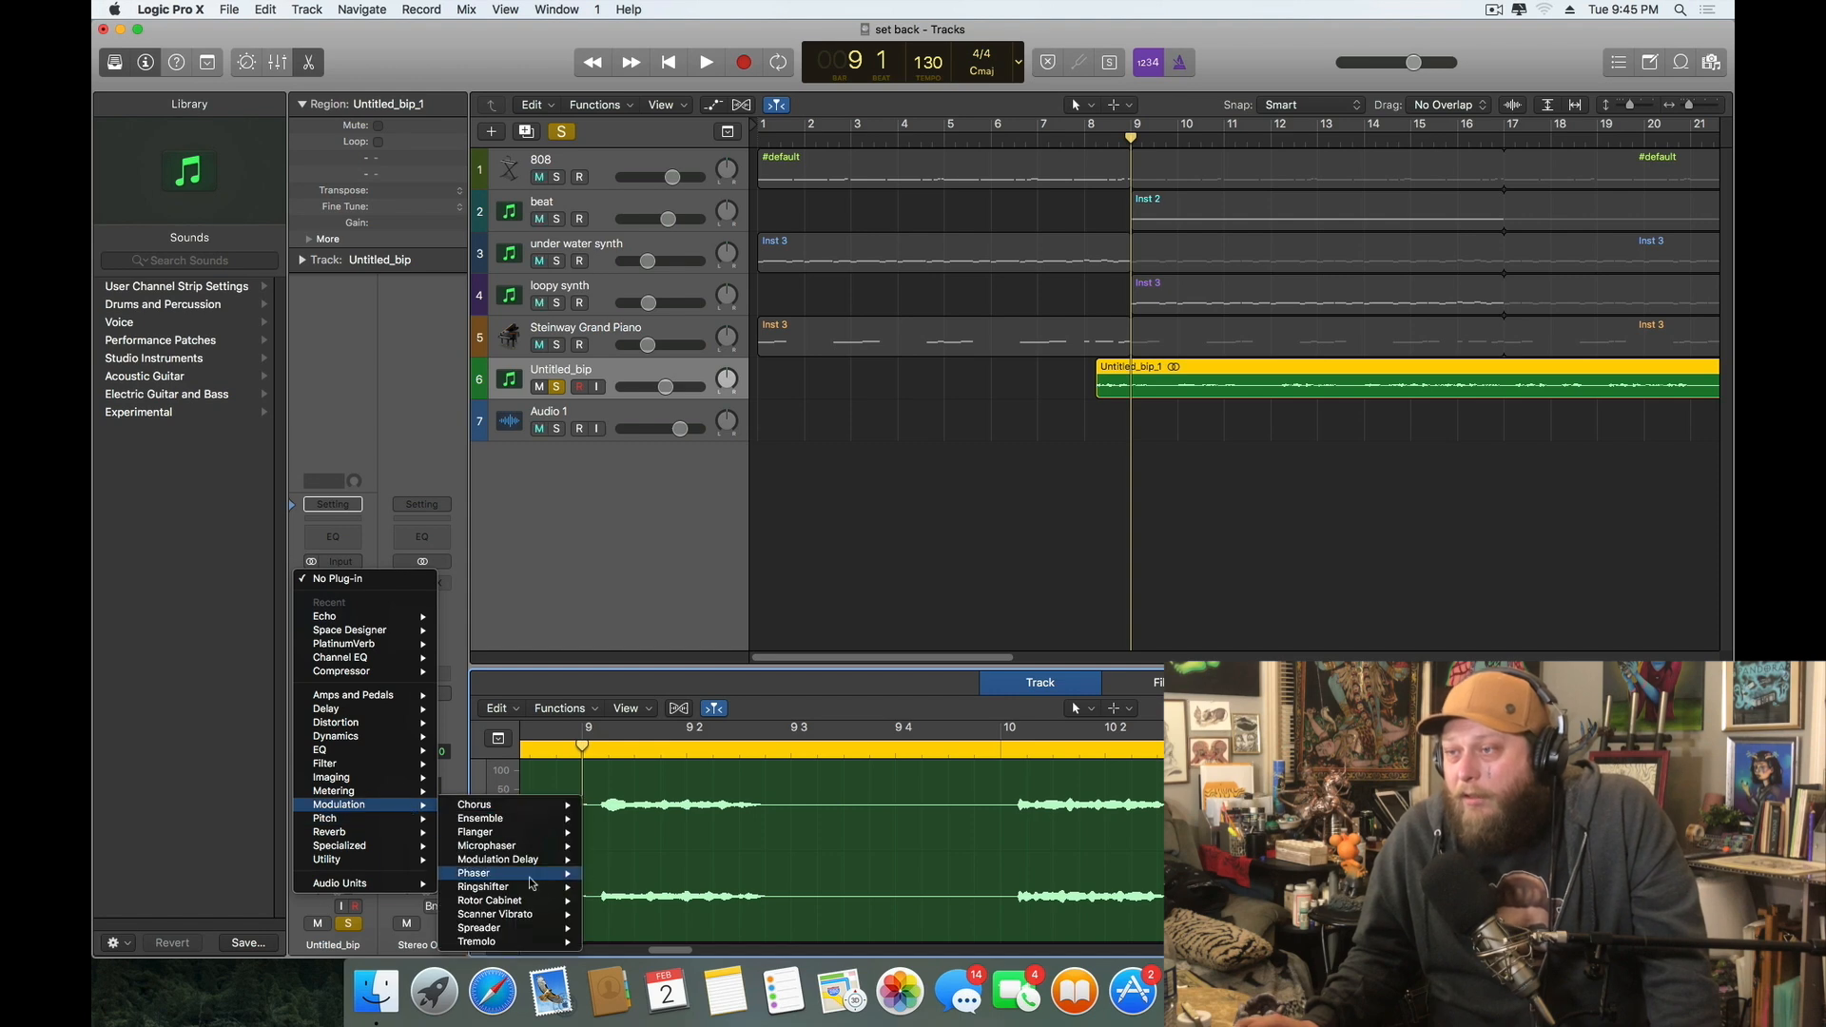
mouse_move(539, 889)
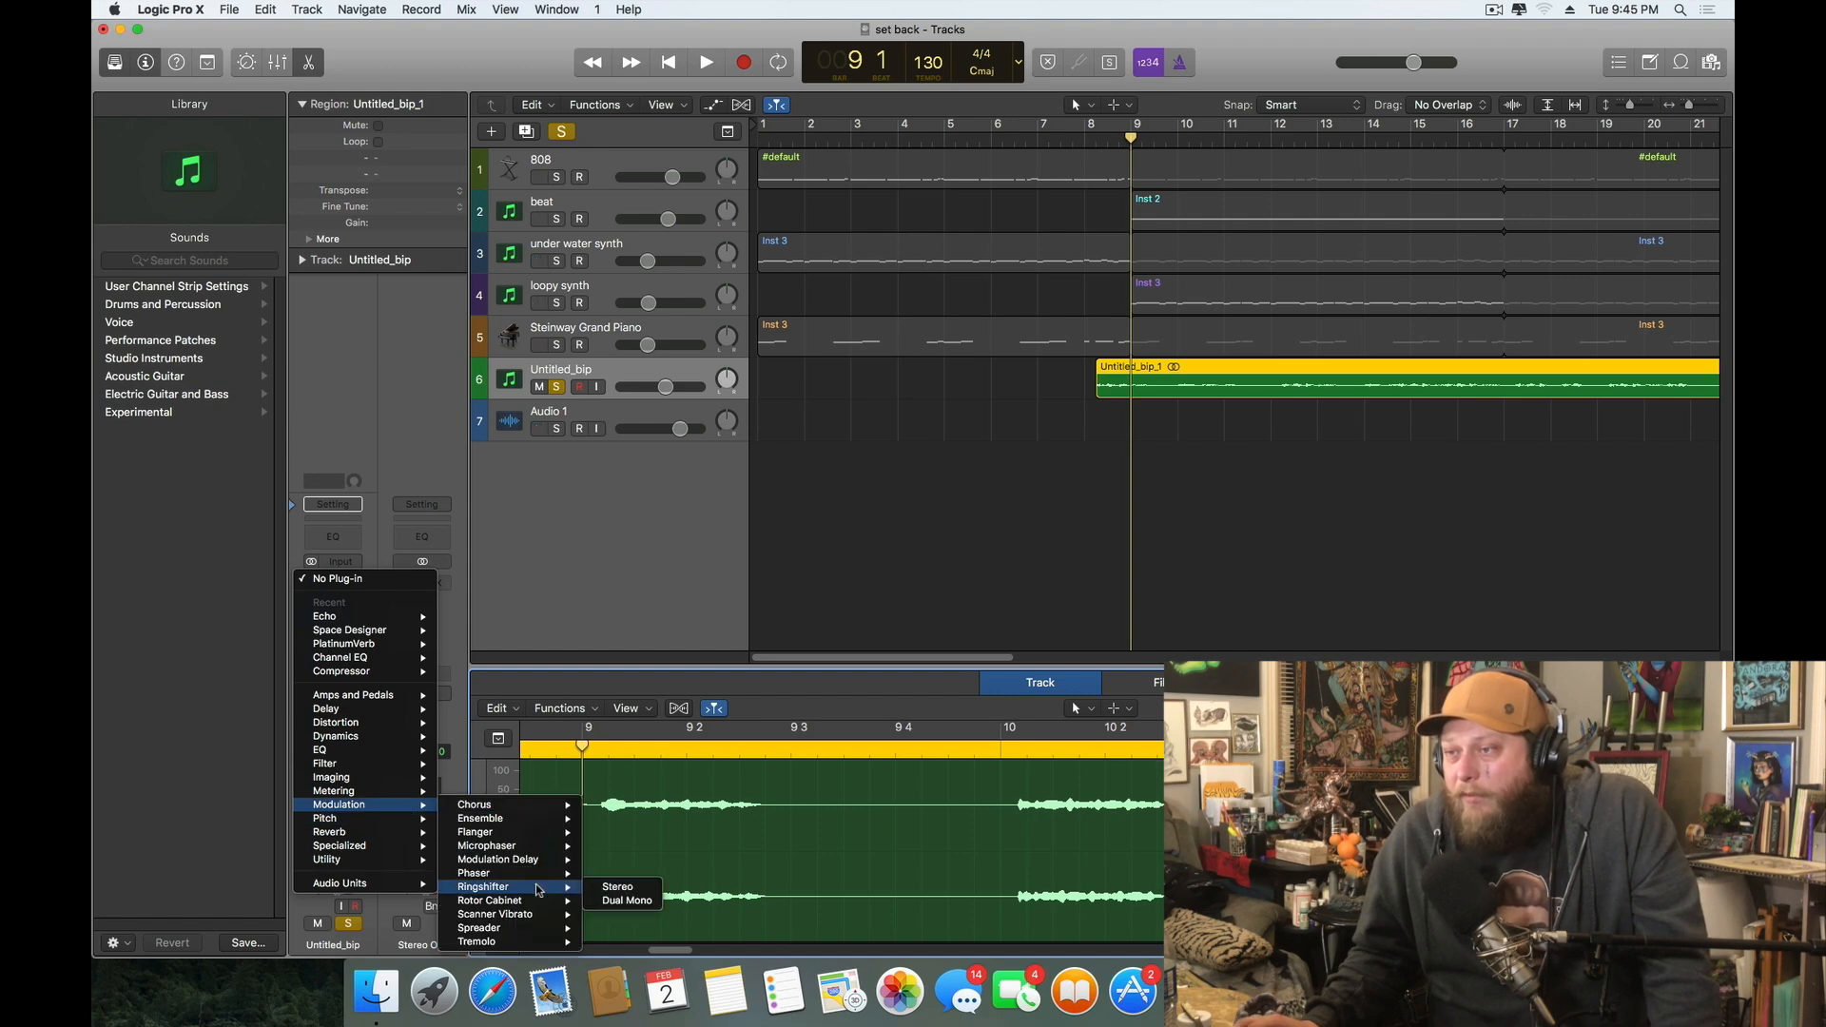
left_click(617, 887)
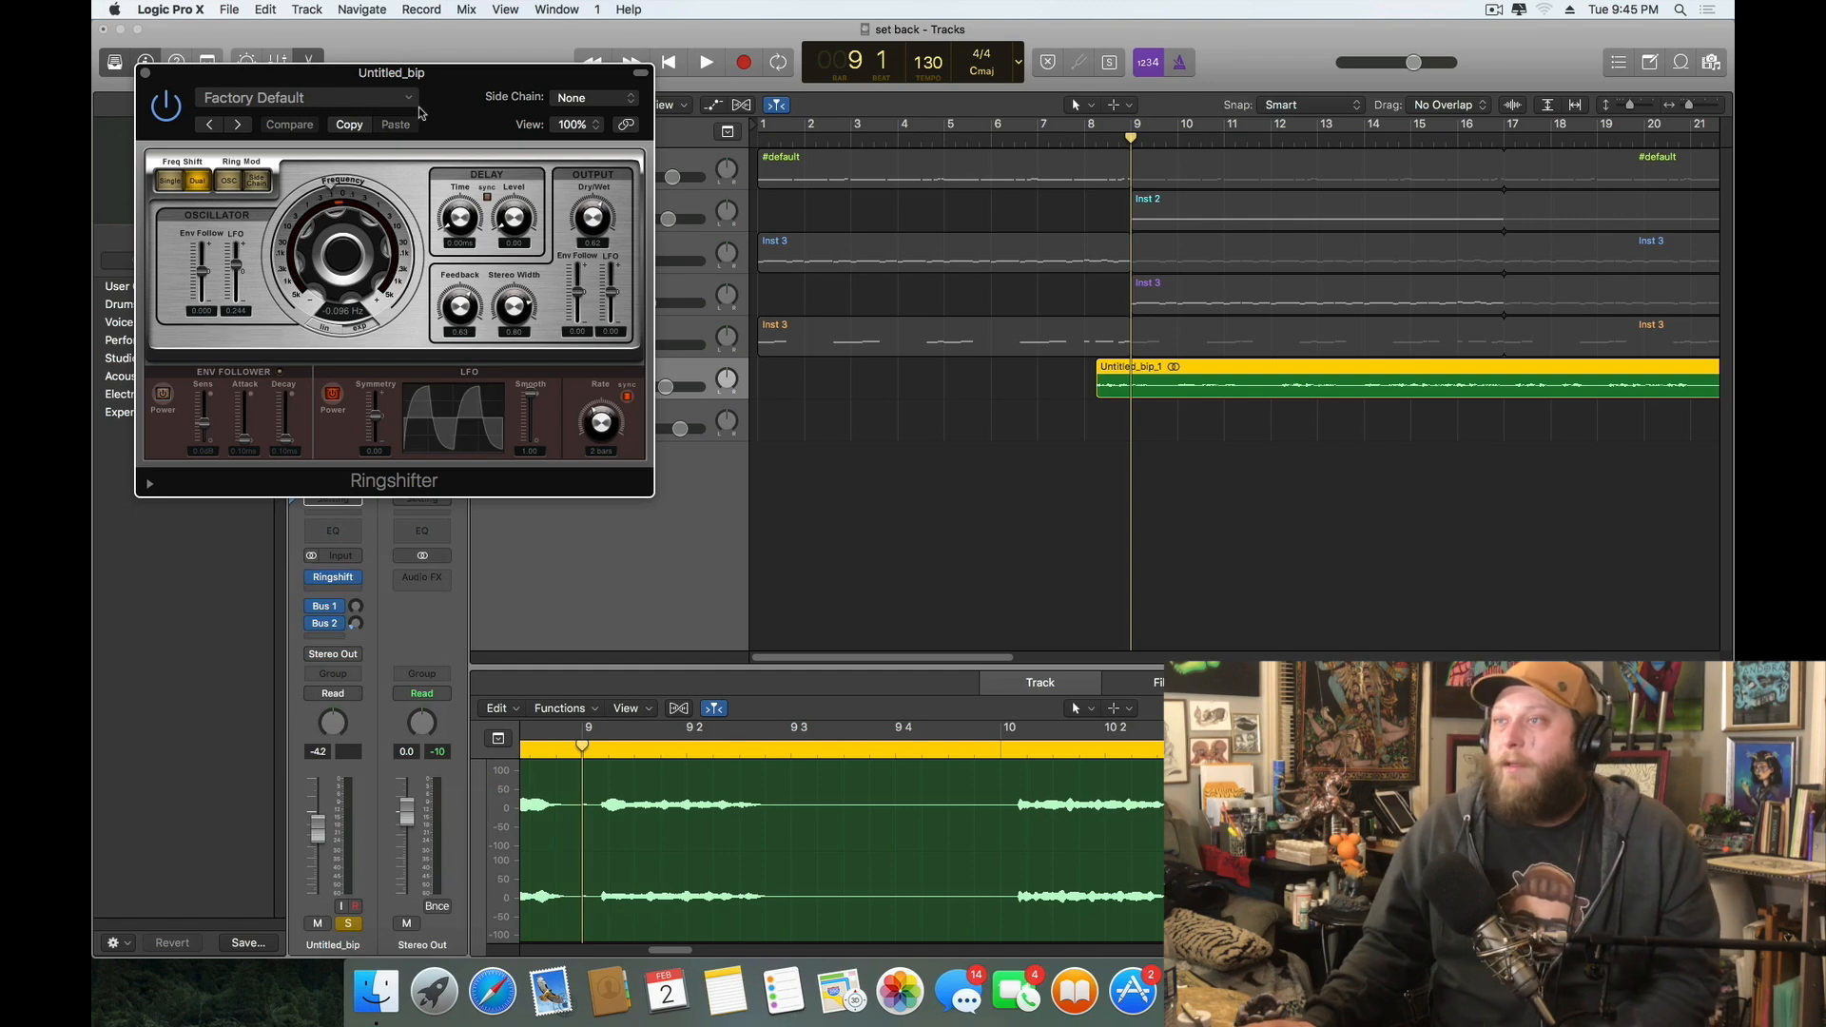
Move the Ringshifter from the Untitled_bip track to the Bus 2 channel, replacing its Chorus effect, with the plug-in window closed
left_click_drag(463, 126, 784, 343)
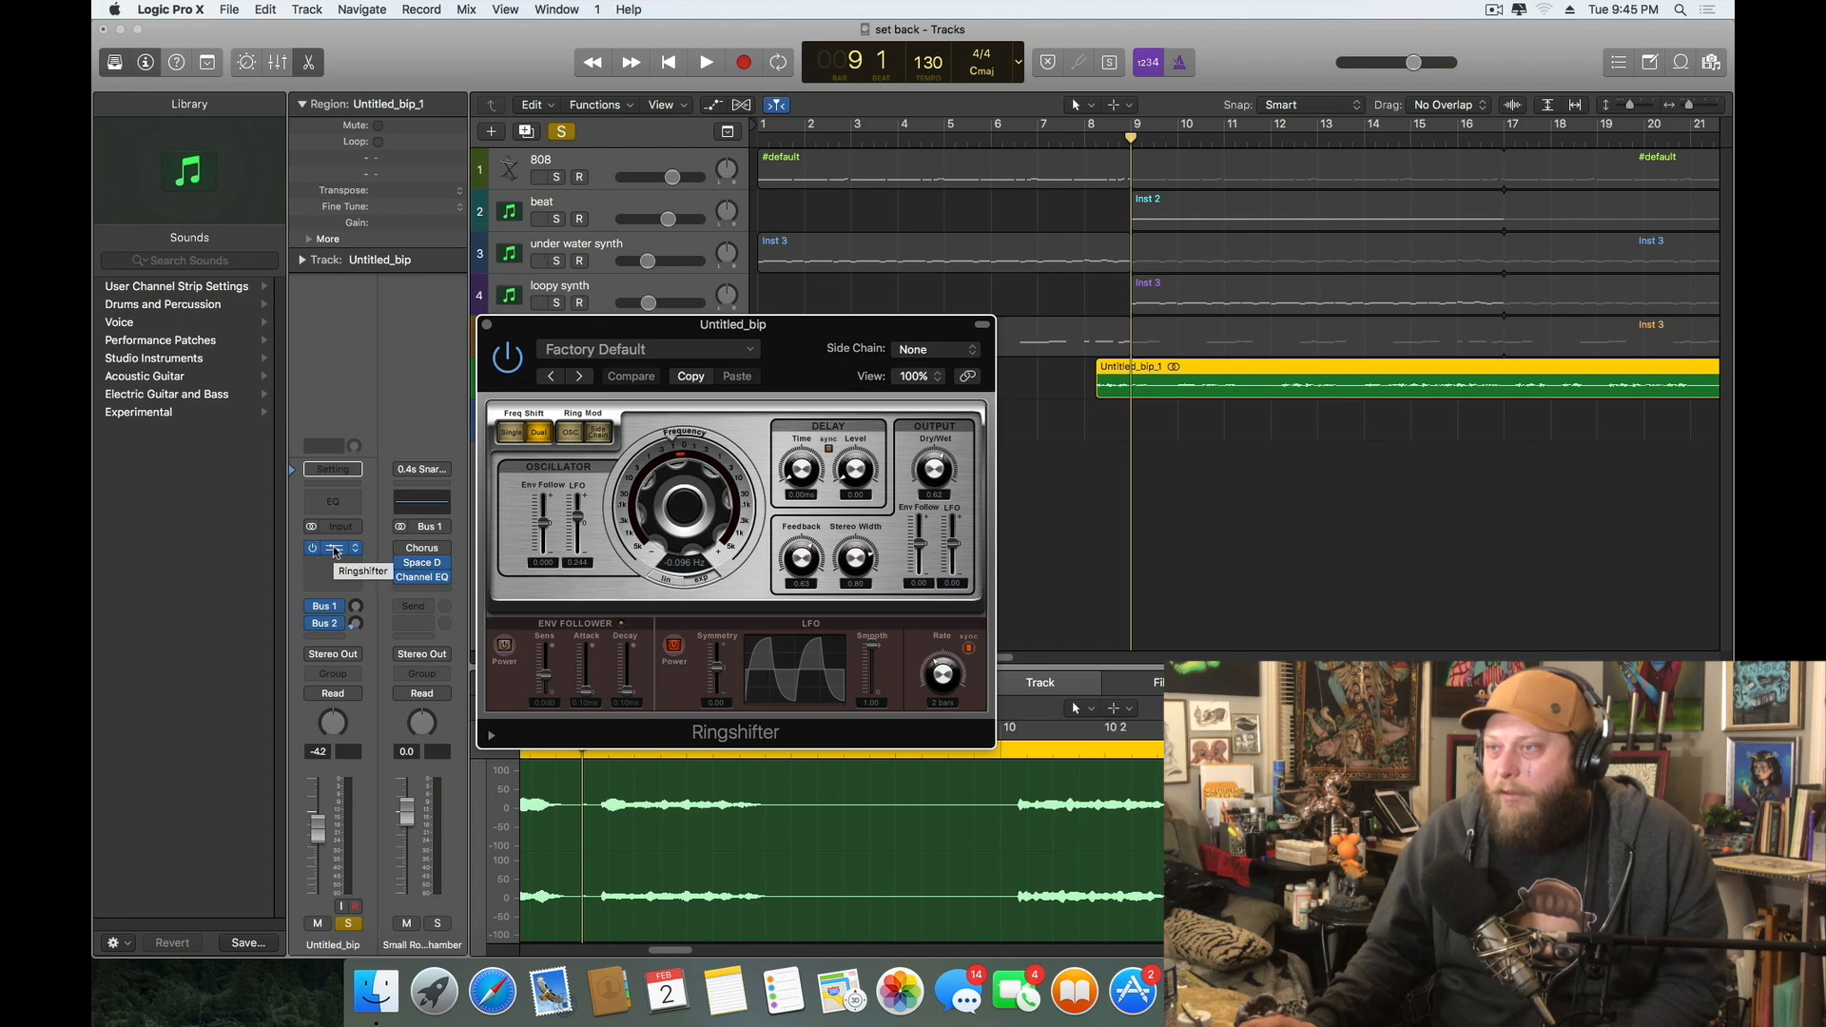
left_click(333, 625)
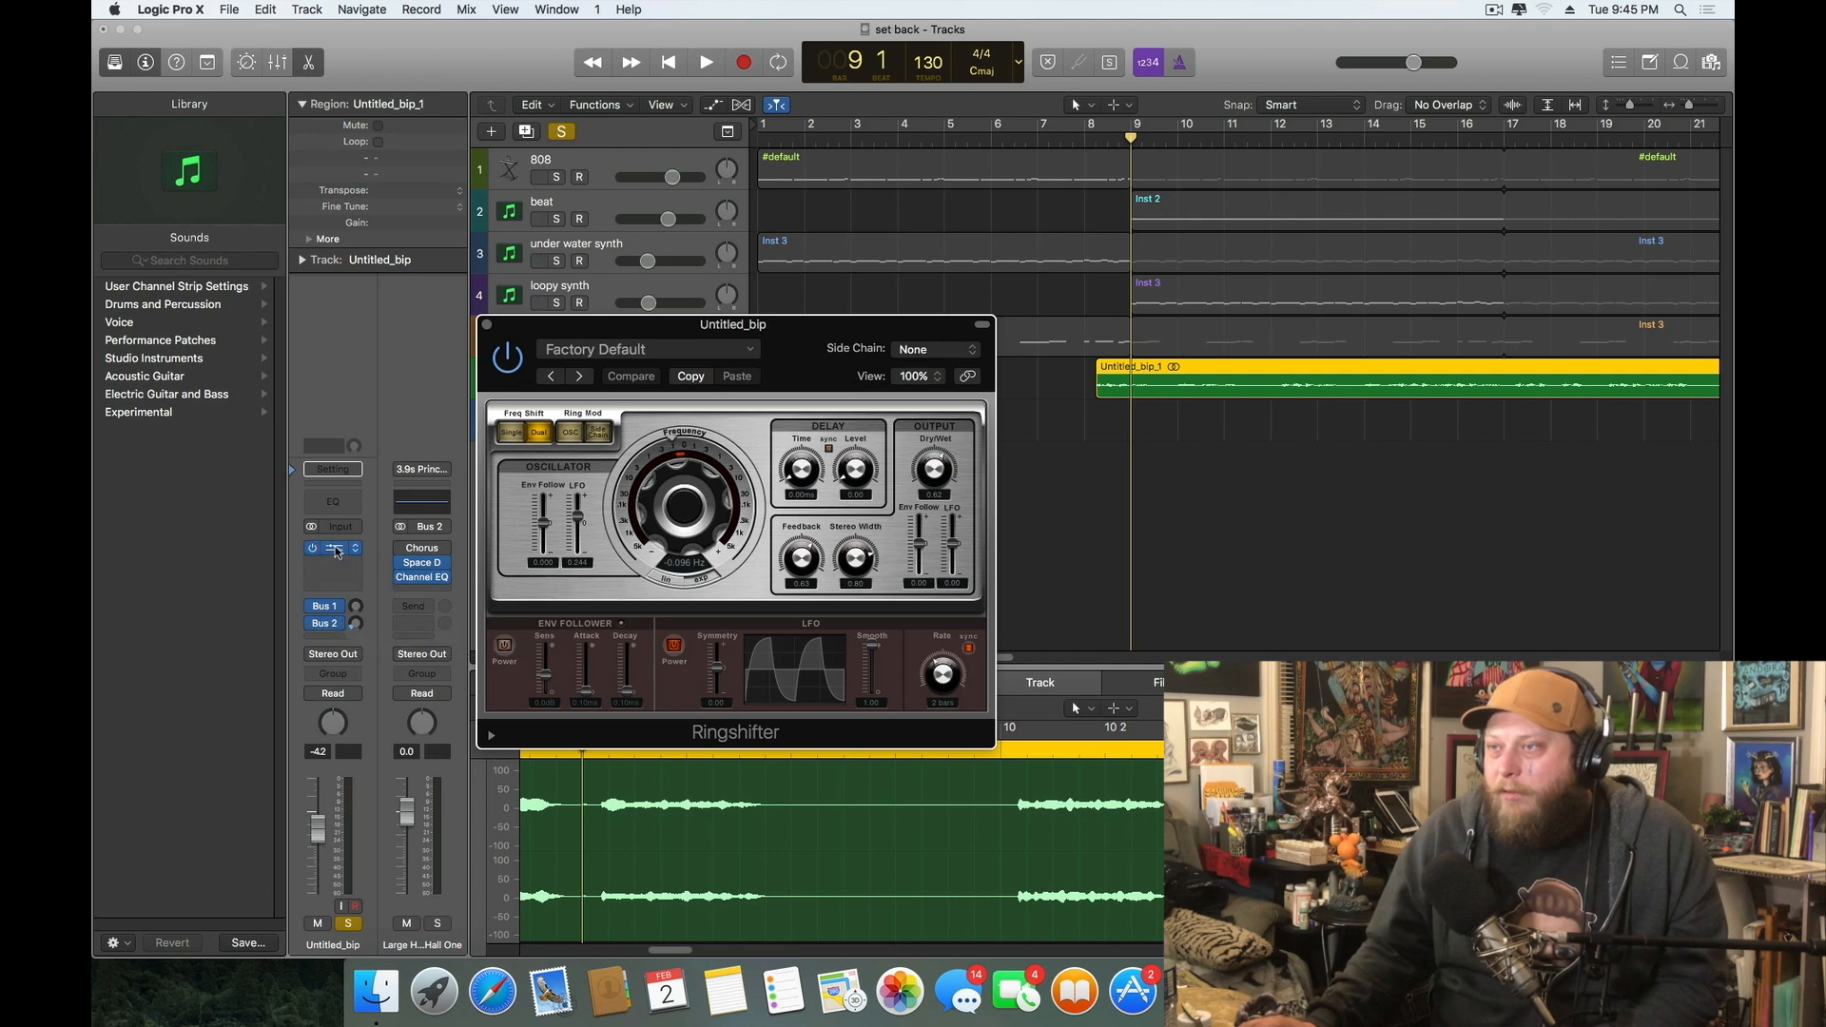
left_click_drag(425, 553, 424, 553)
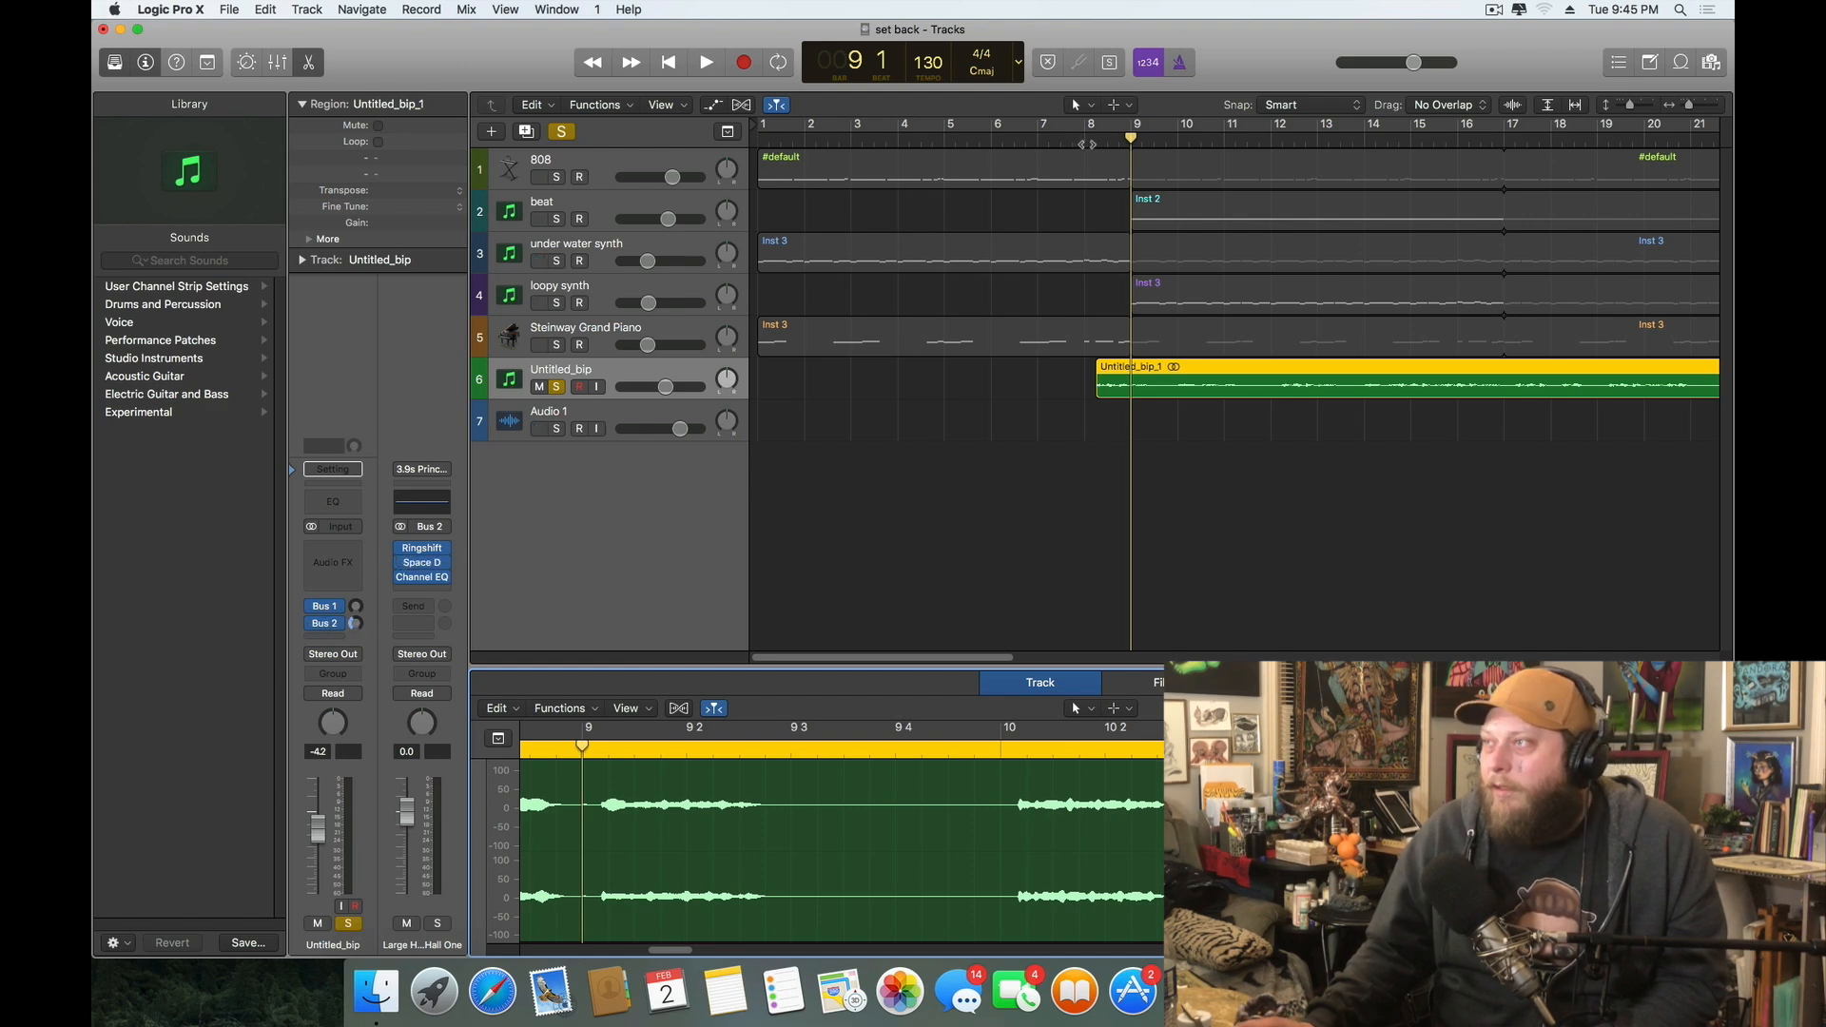
Play the soloed Untitled_bip track from bar 7 and again from bar 8, adjusting its bus send levels during playback
left_click(1050, 141)
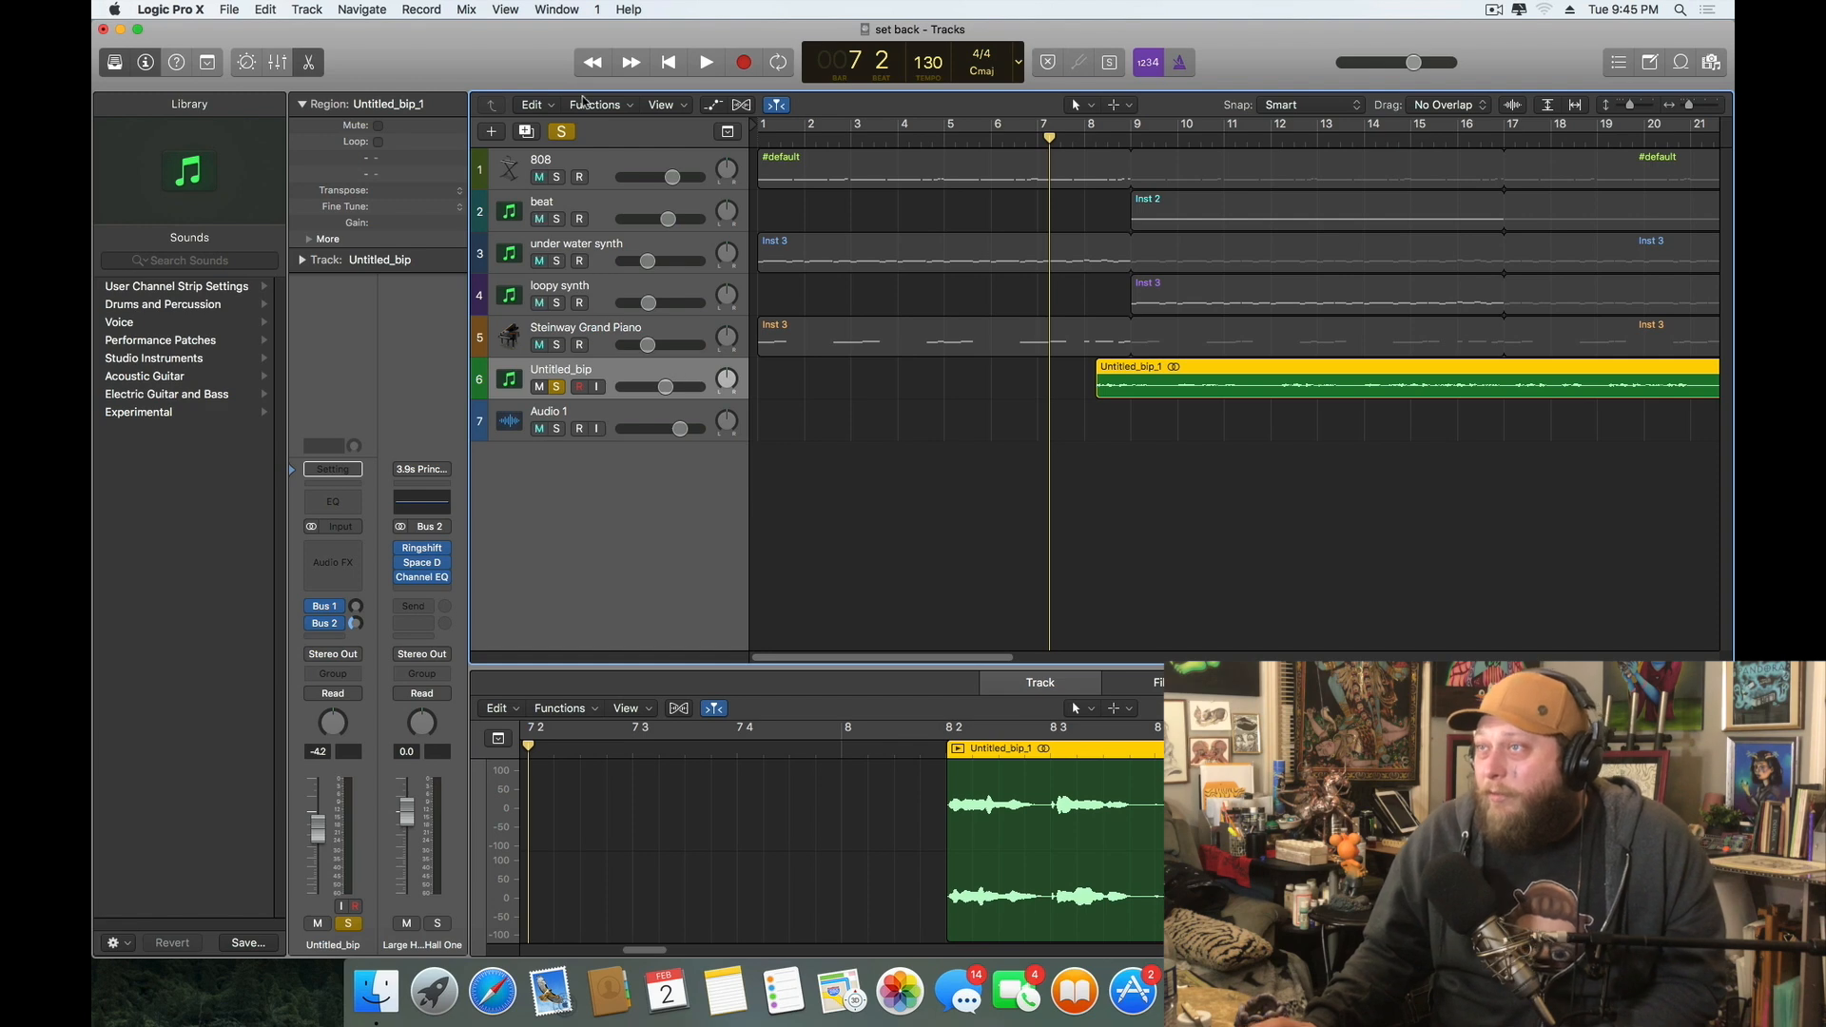
key("space")
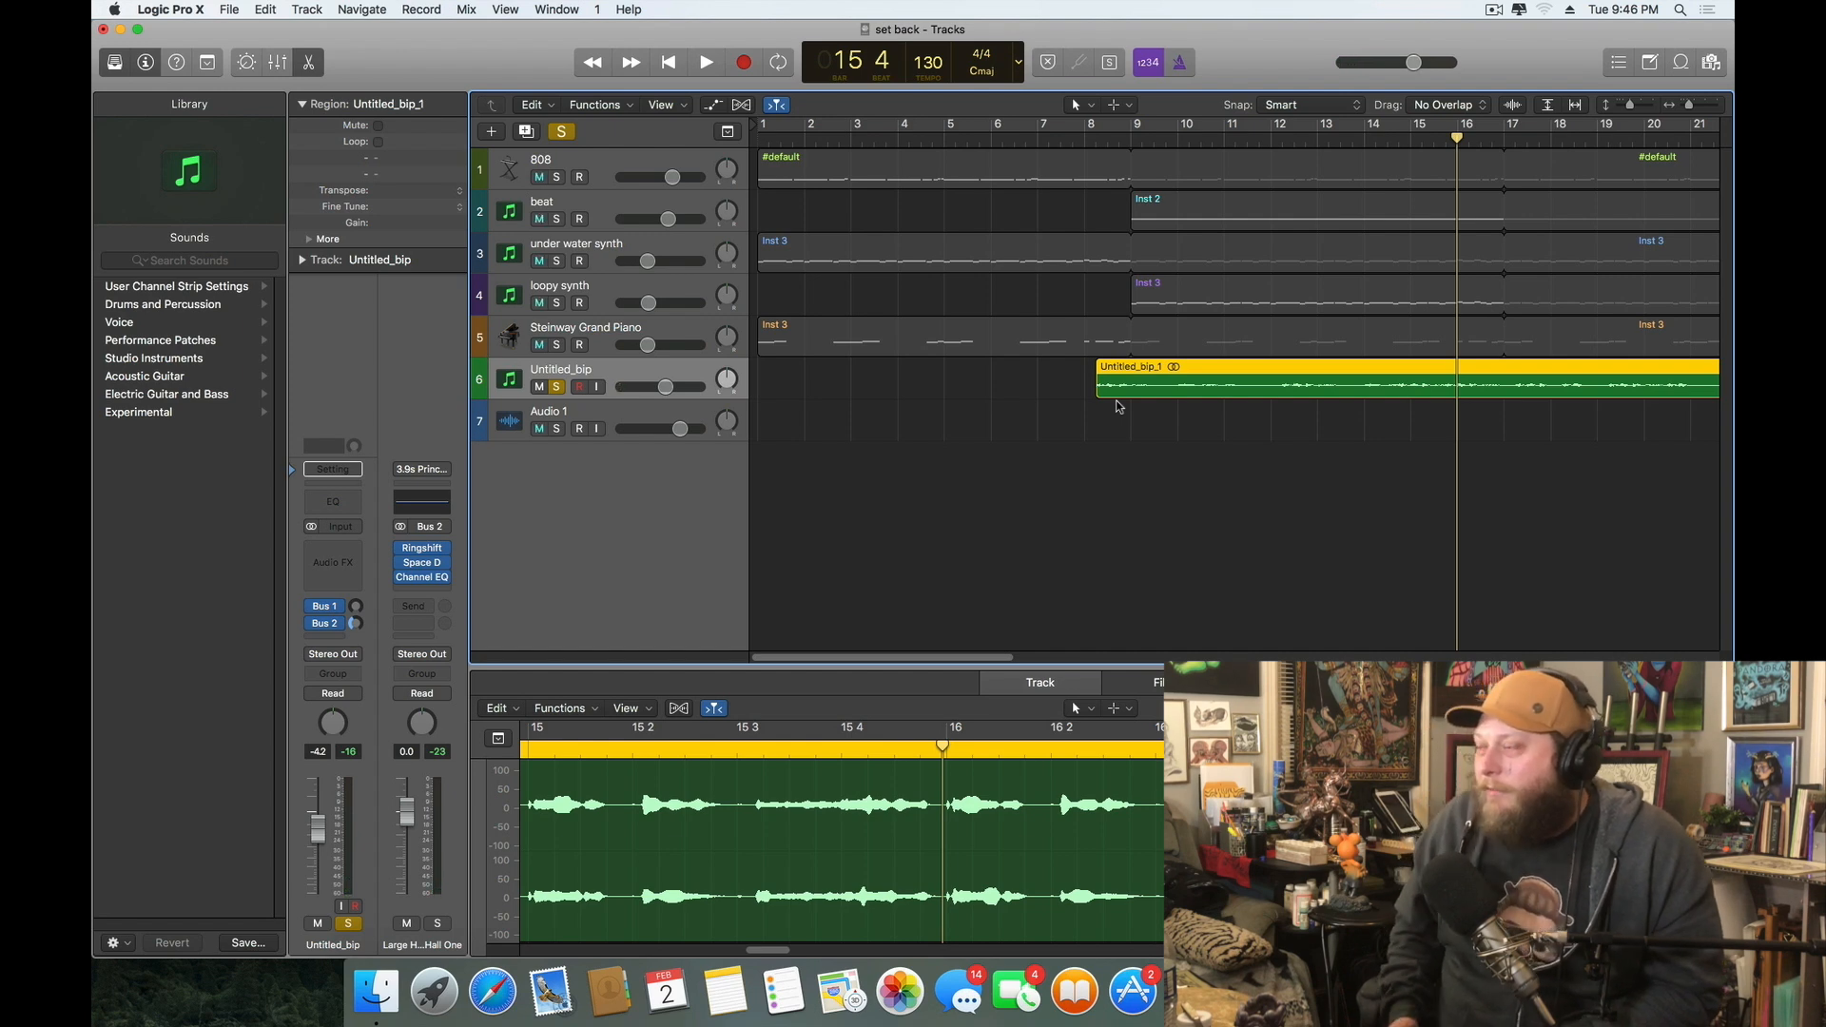
left_click_drag(1118, 136, 1084, 138)
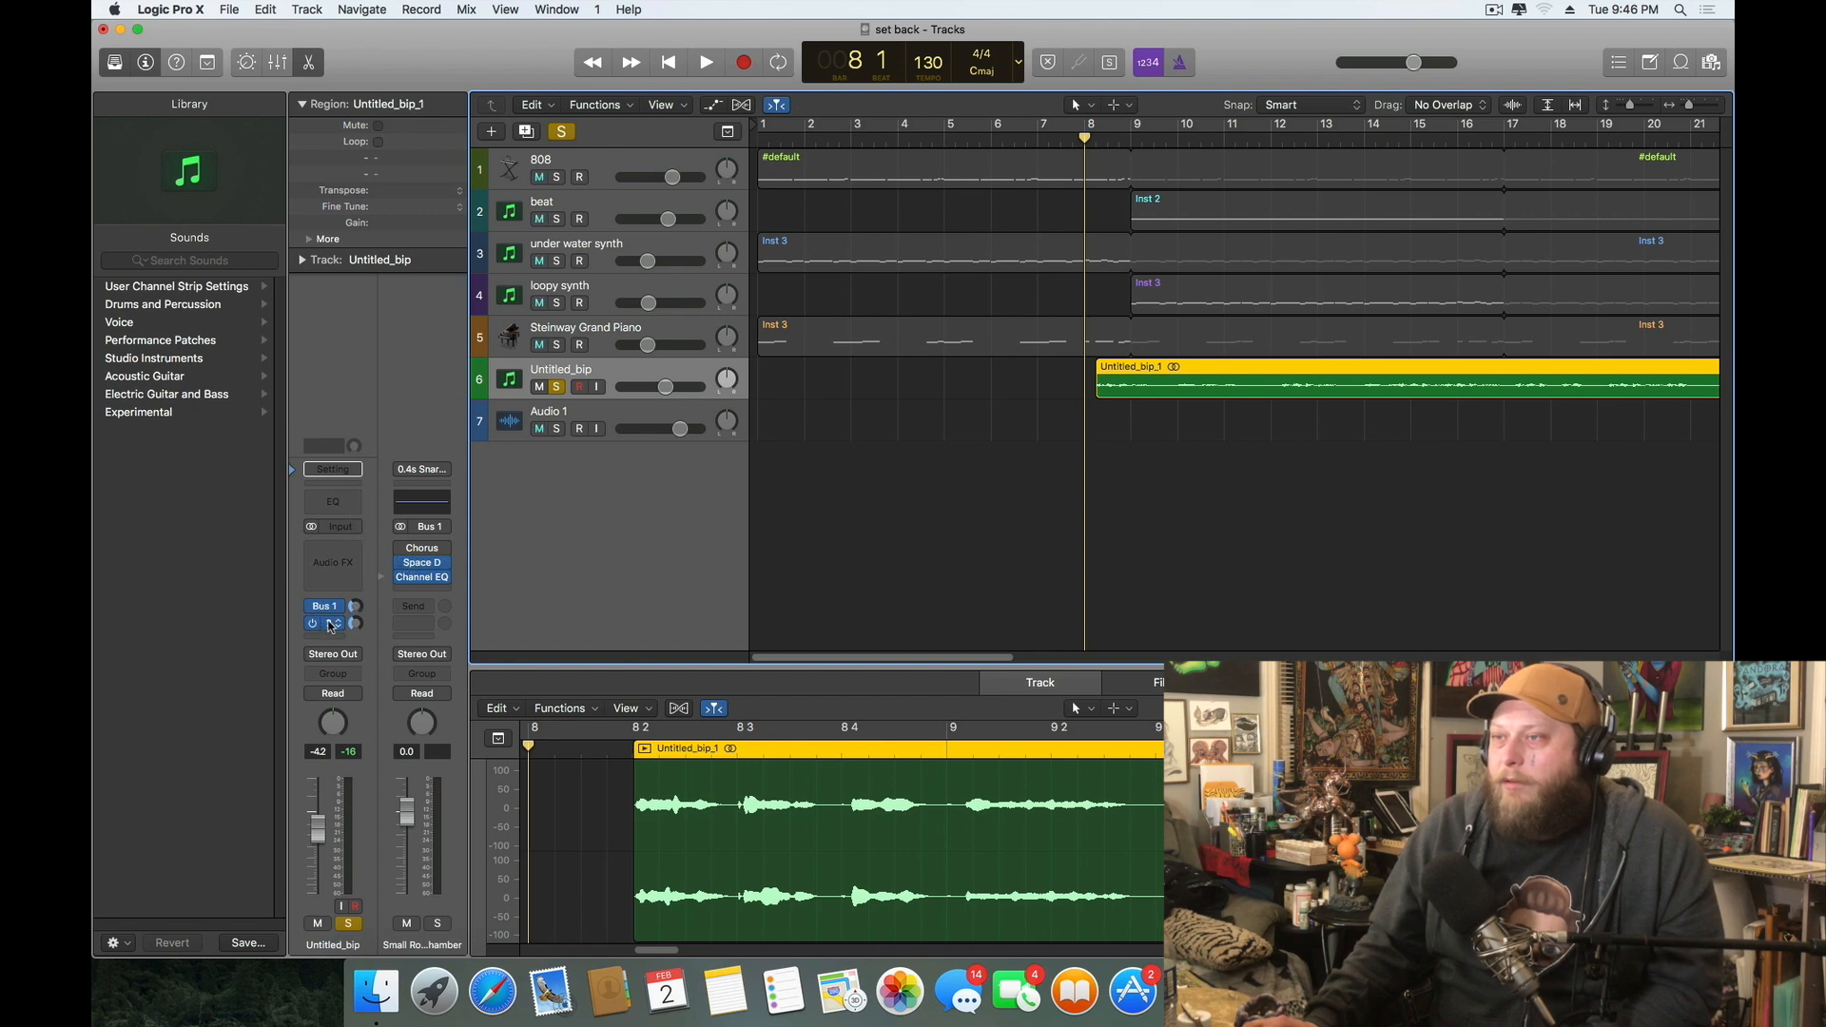
key("space")
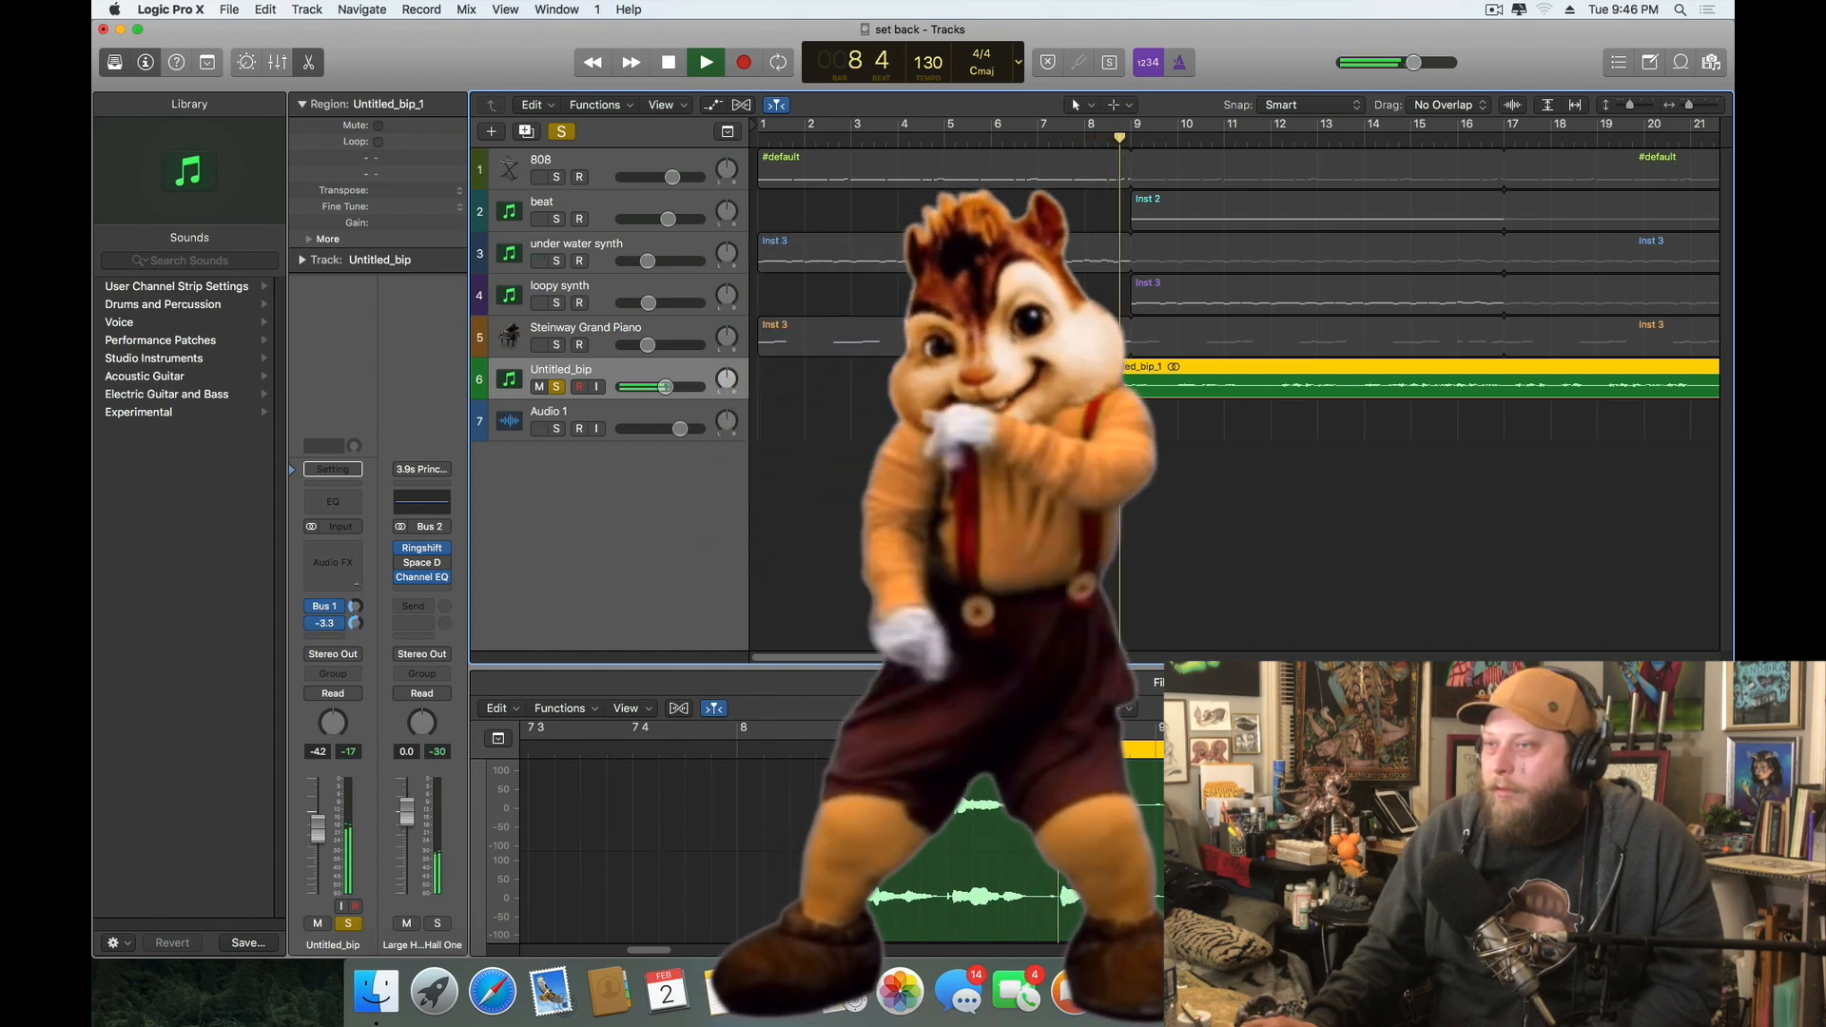
left_click_drag(354, 607, 352, 589)
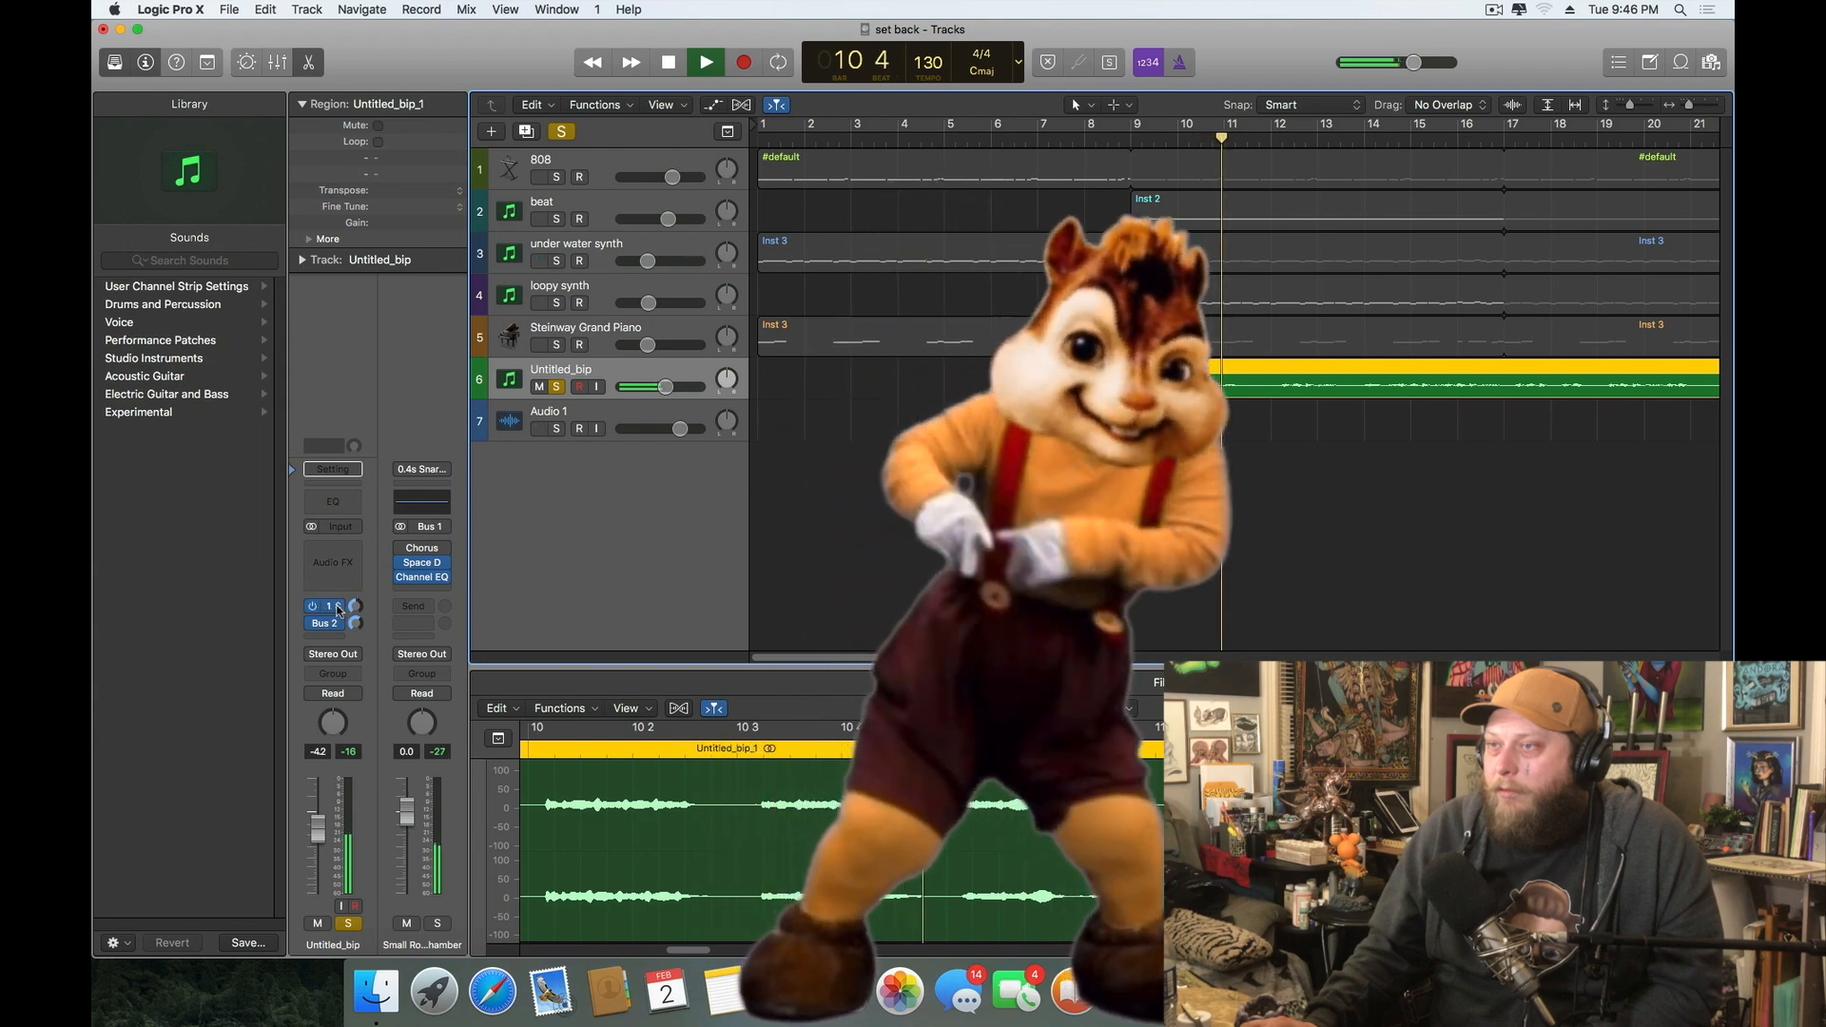
Set the reverb output of the Bus 1 Space Designer to -5.2 dB and bypass the Space Designer on Bus 2
left_click(422, 568)
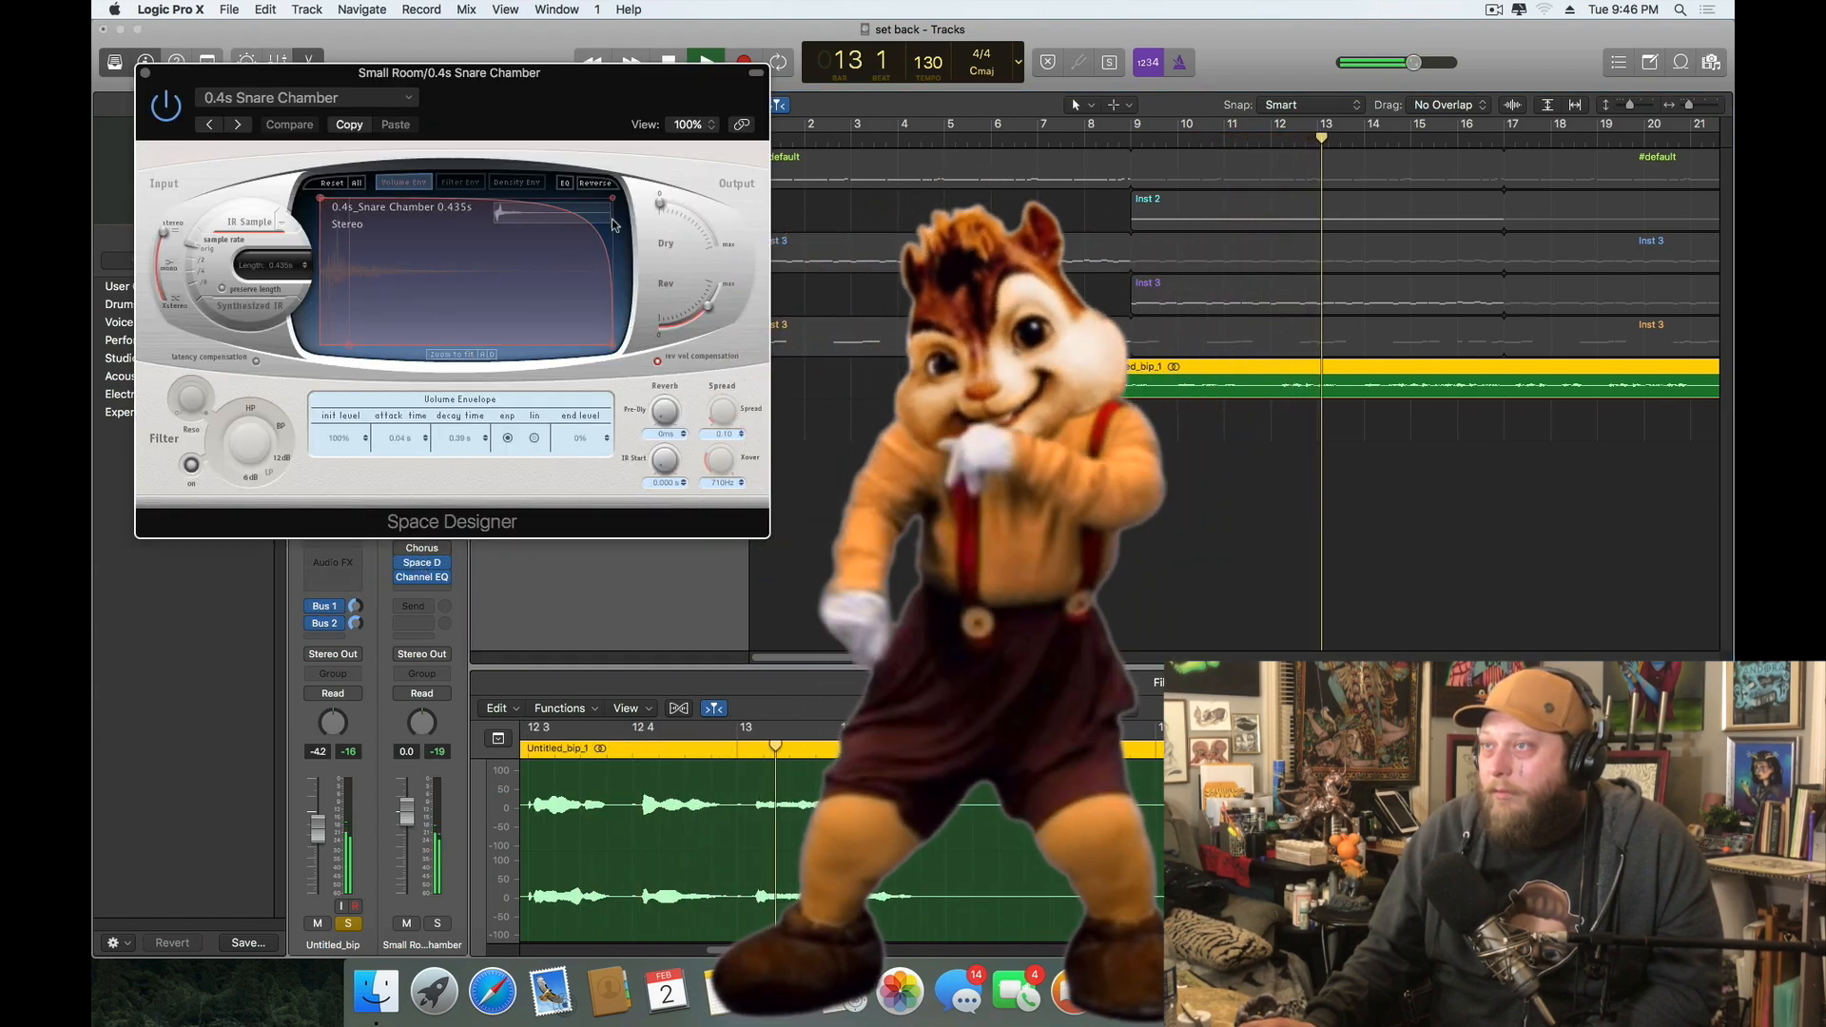
left_click_drag(706, 302, 709, 295)
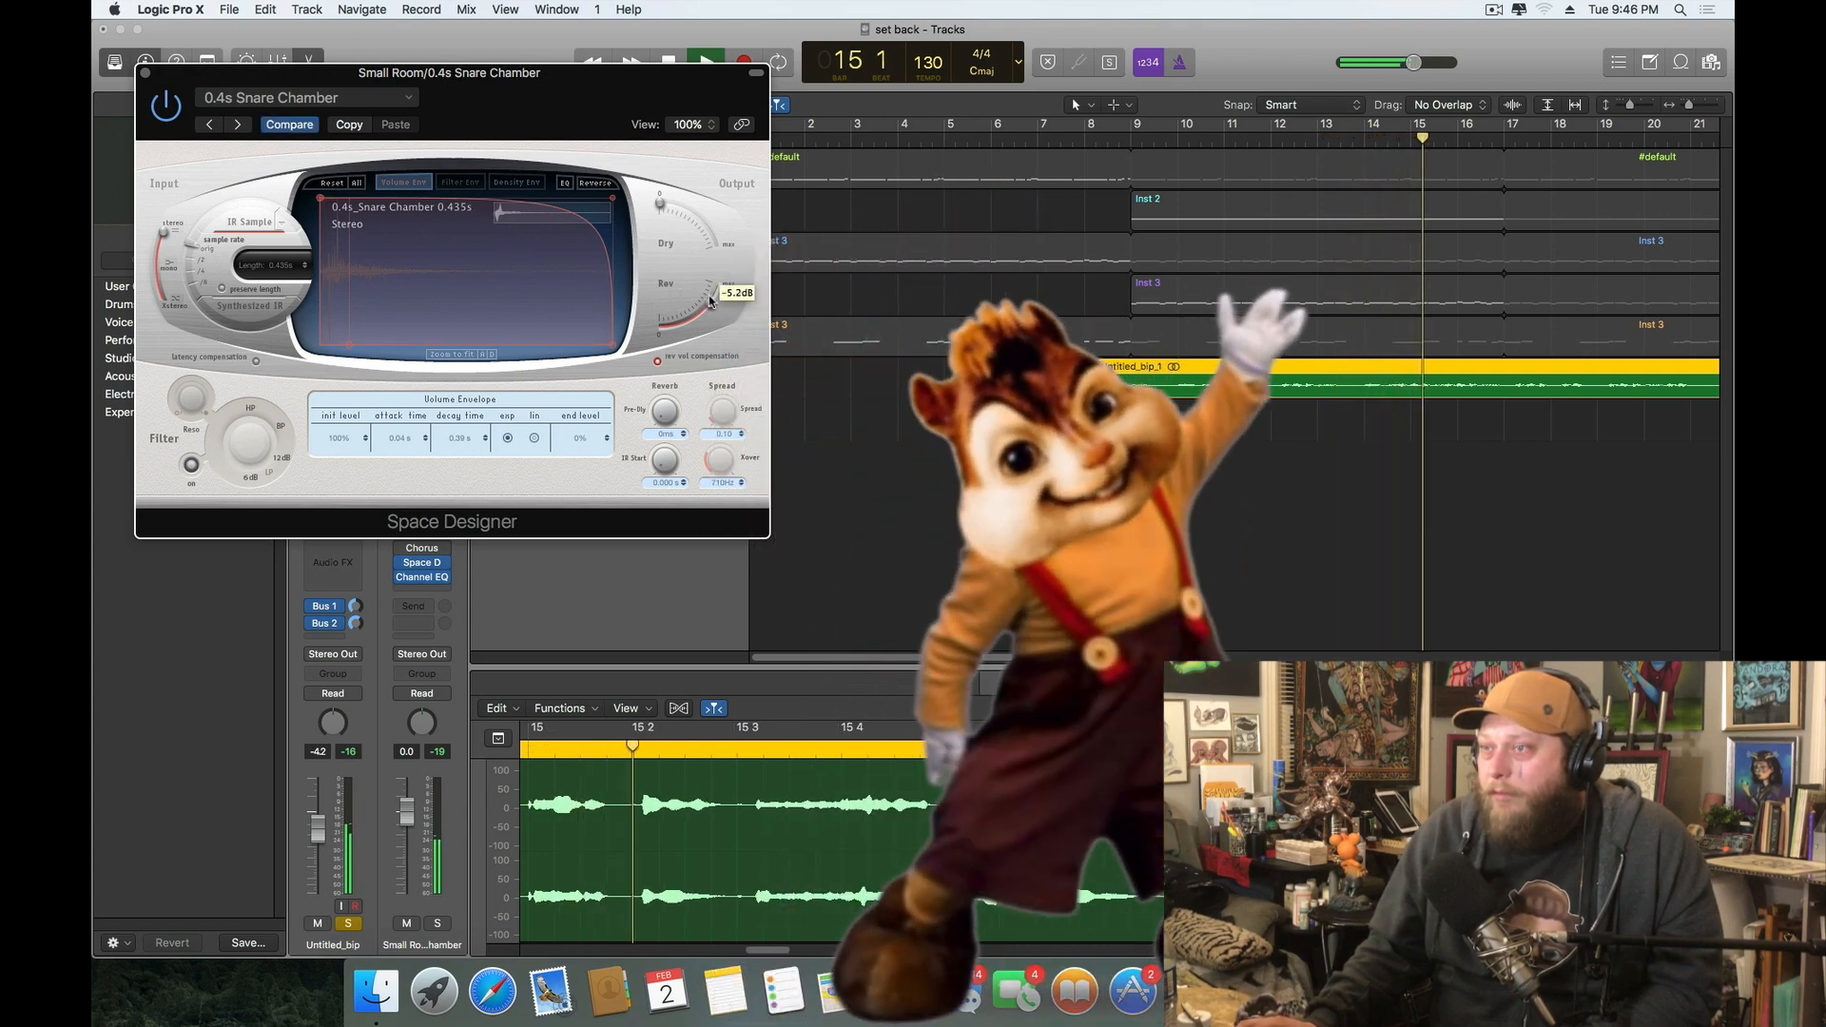
left_click(146, 75)
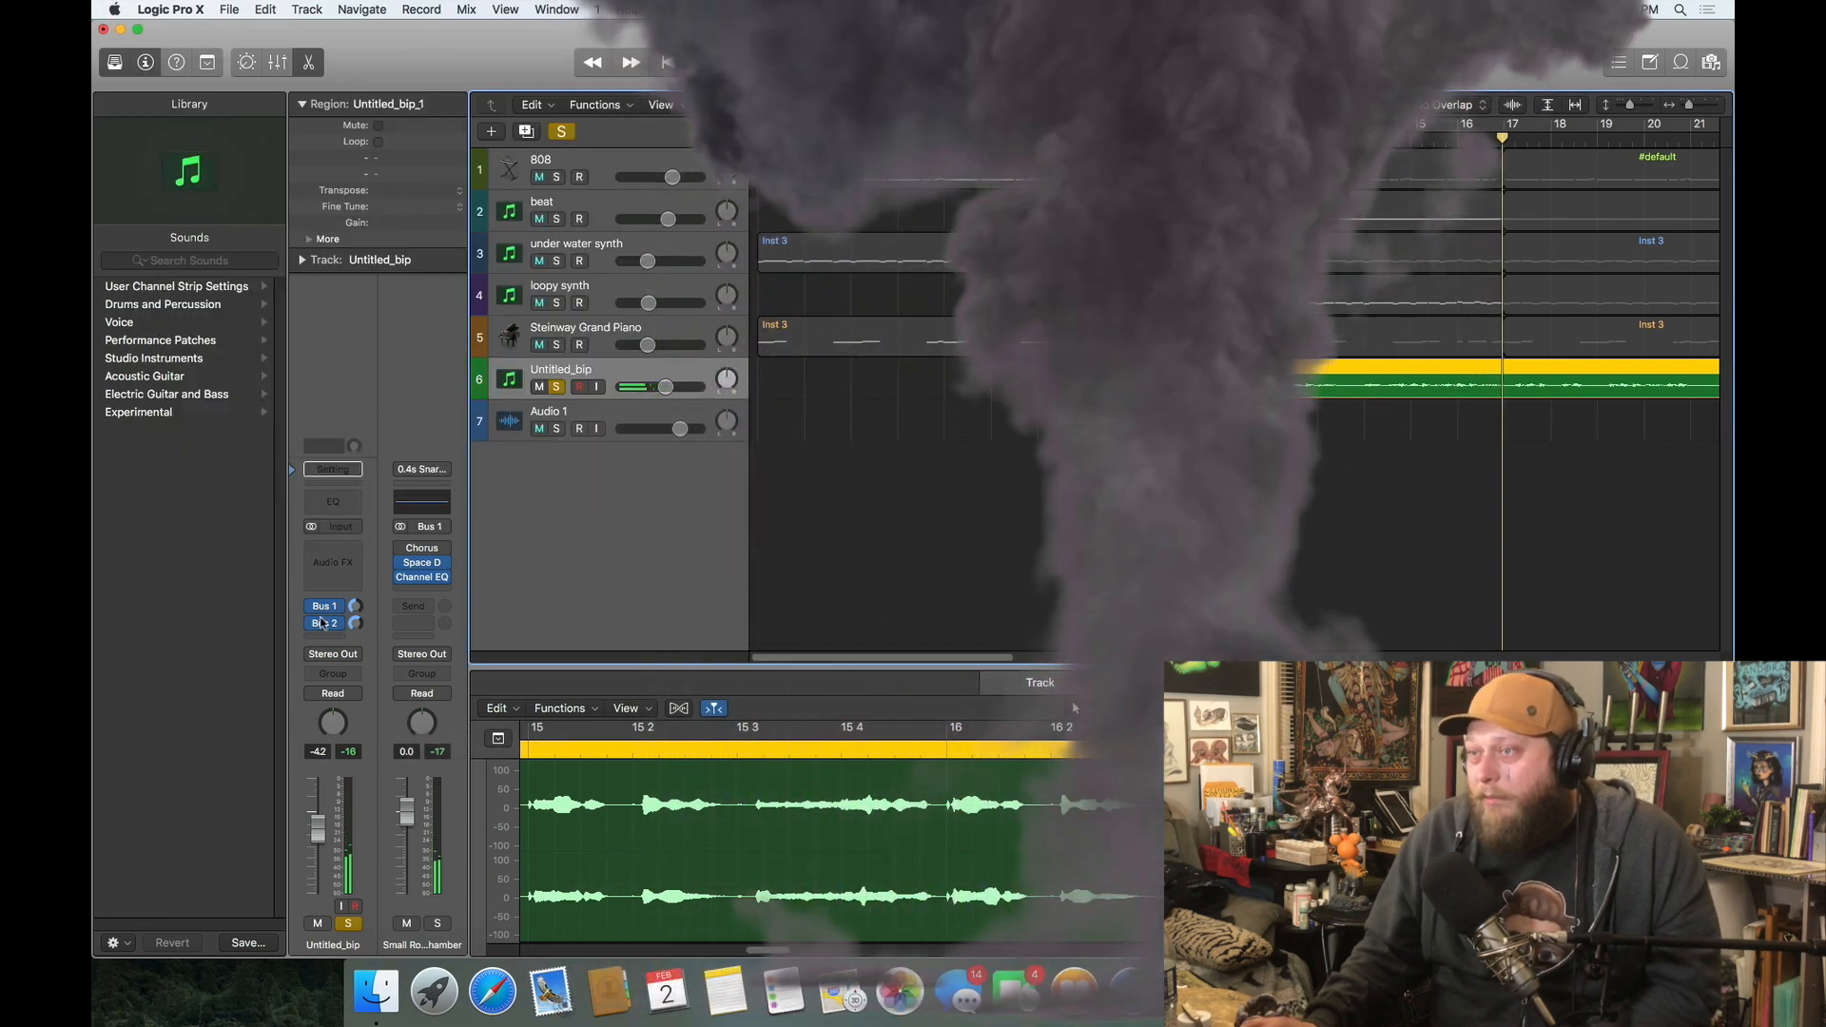
left_click(423, 563)
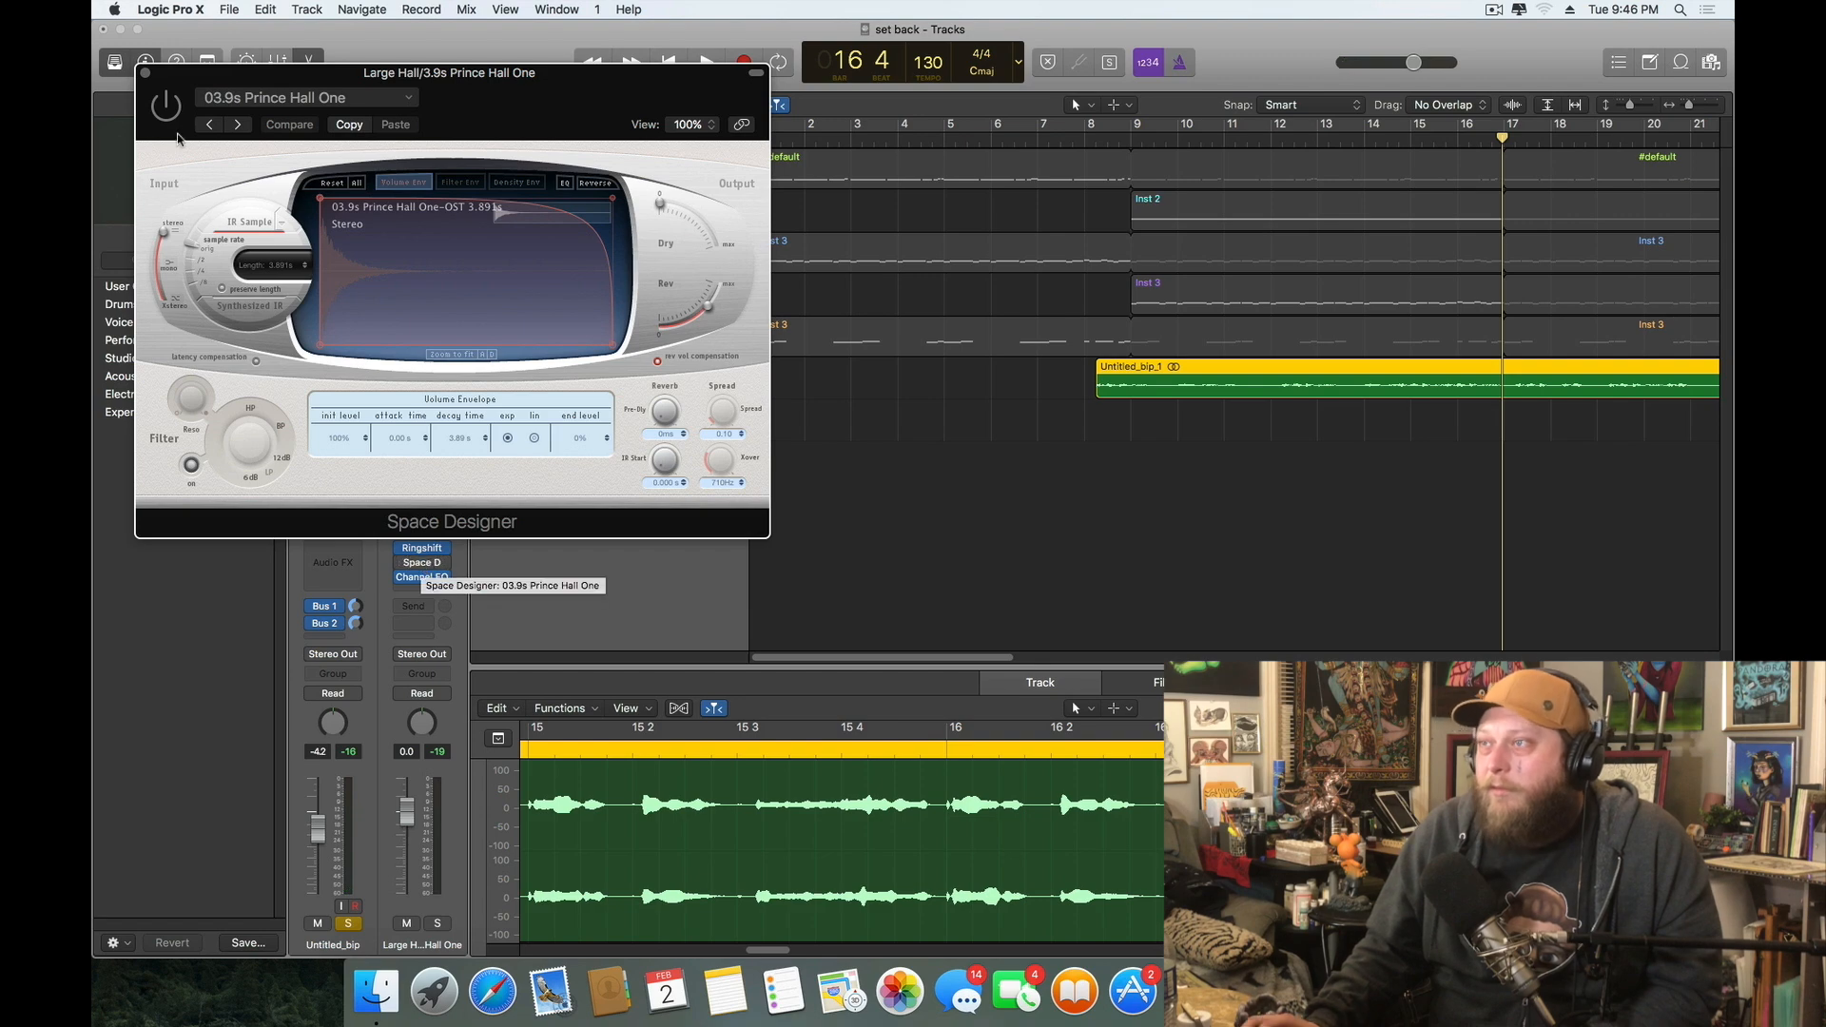
left_click(145, 74)
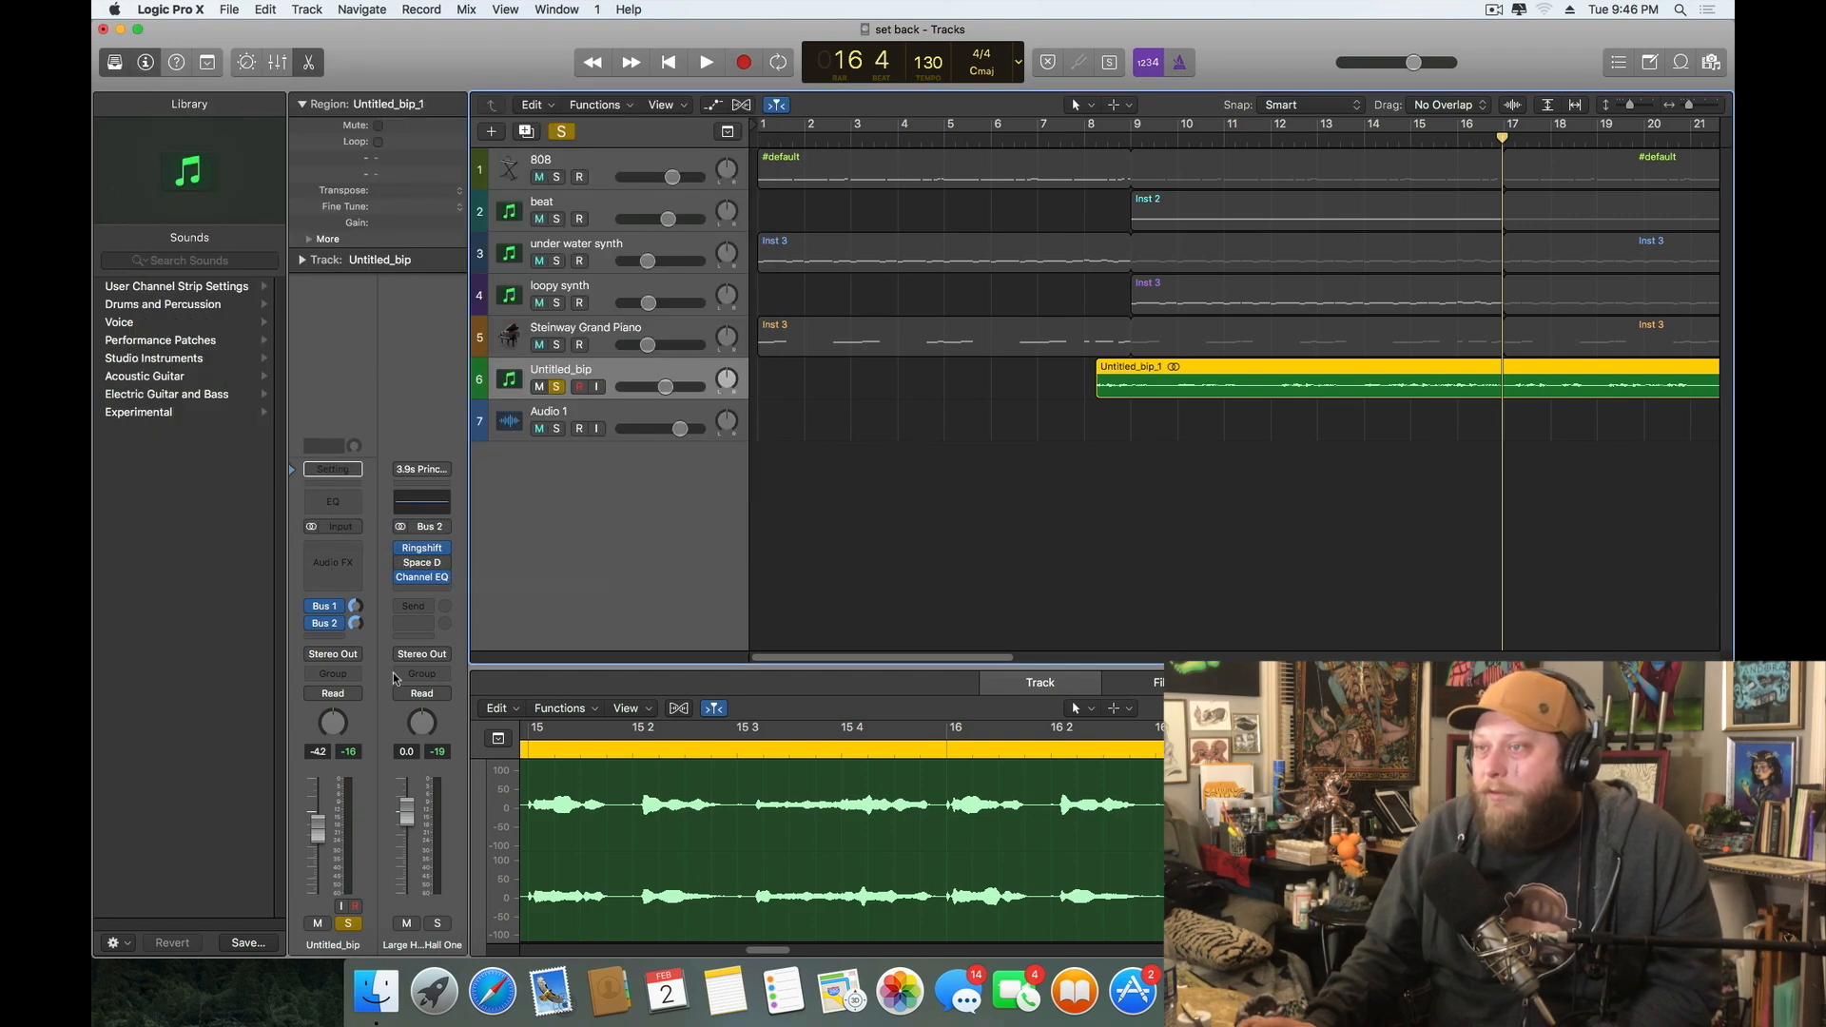
While playing from bar 7, set the Bus 2 Ringshifter's Frequency to -0.286 Hz and raise its Dry/Wet amount to 0.71
left_click(426, 549)
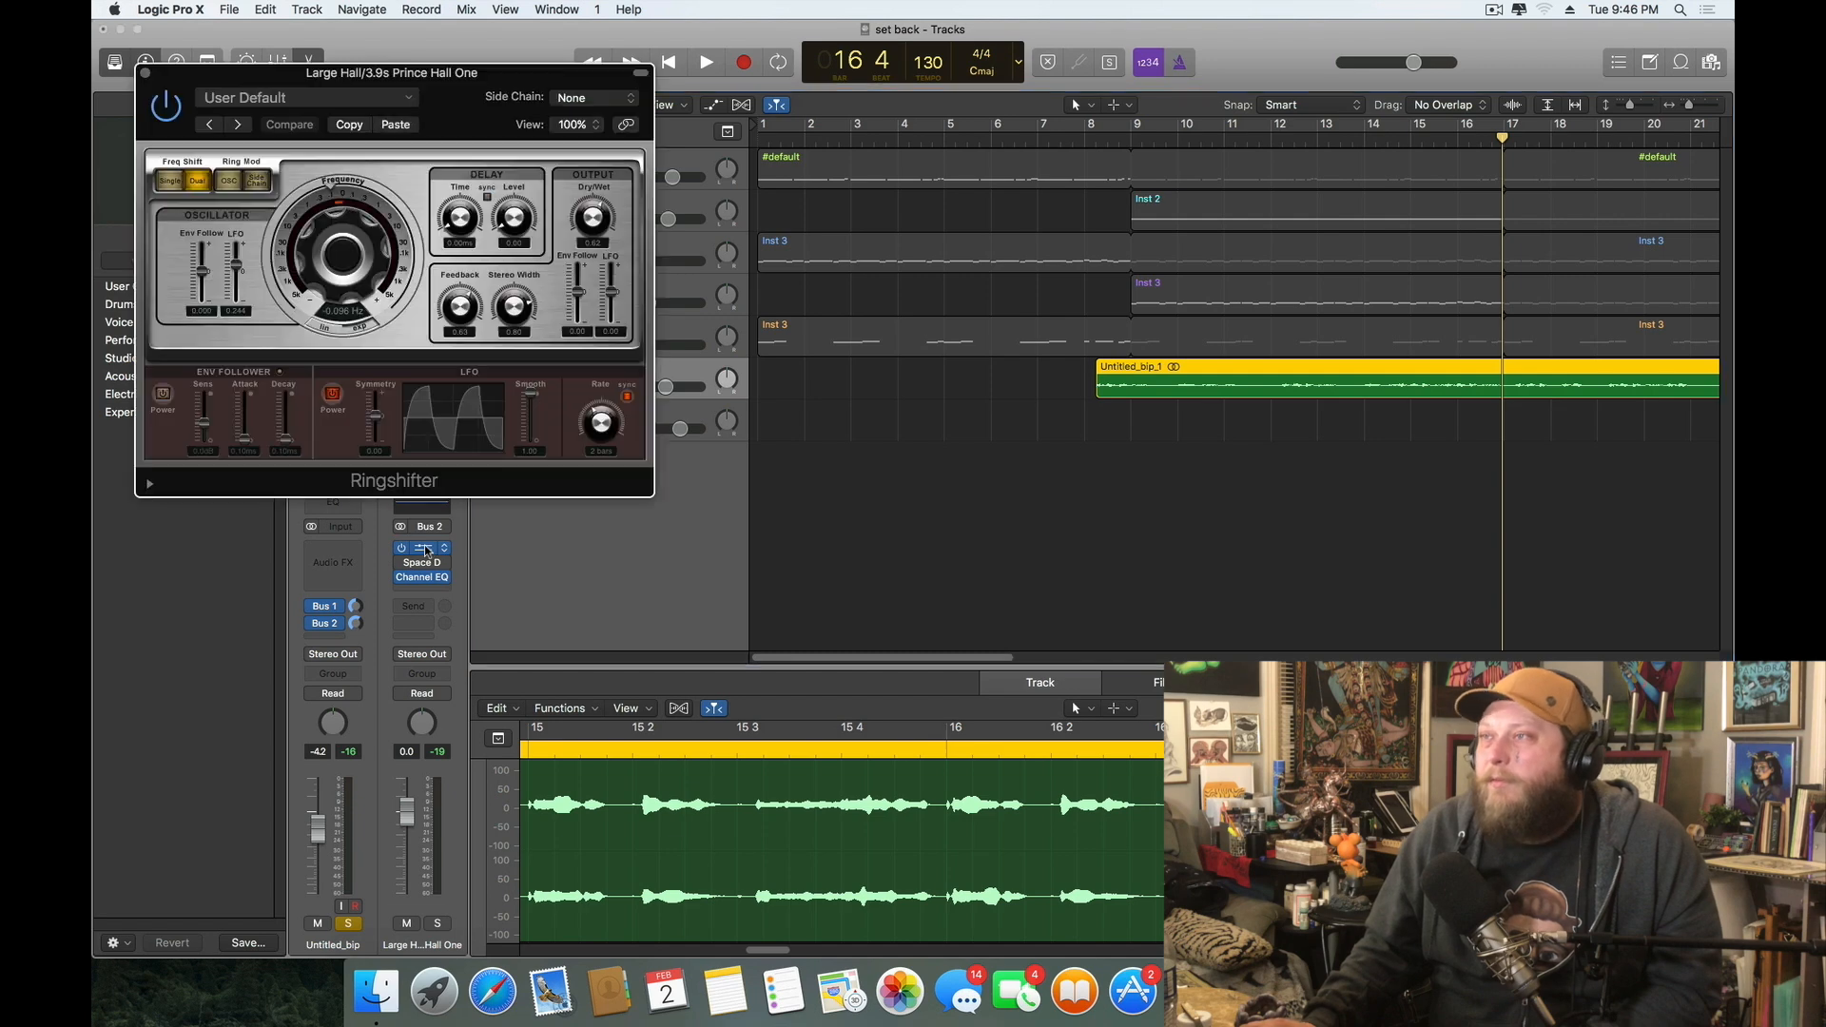
left_click_drag(458, 95, 697, 283)
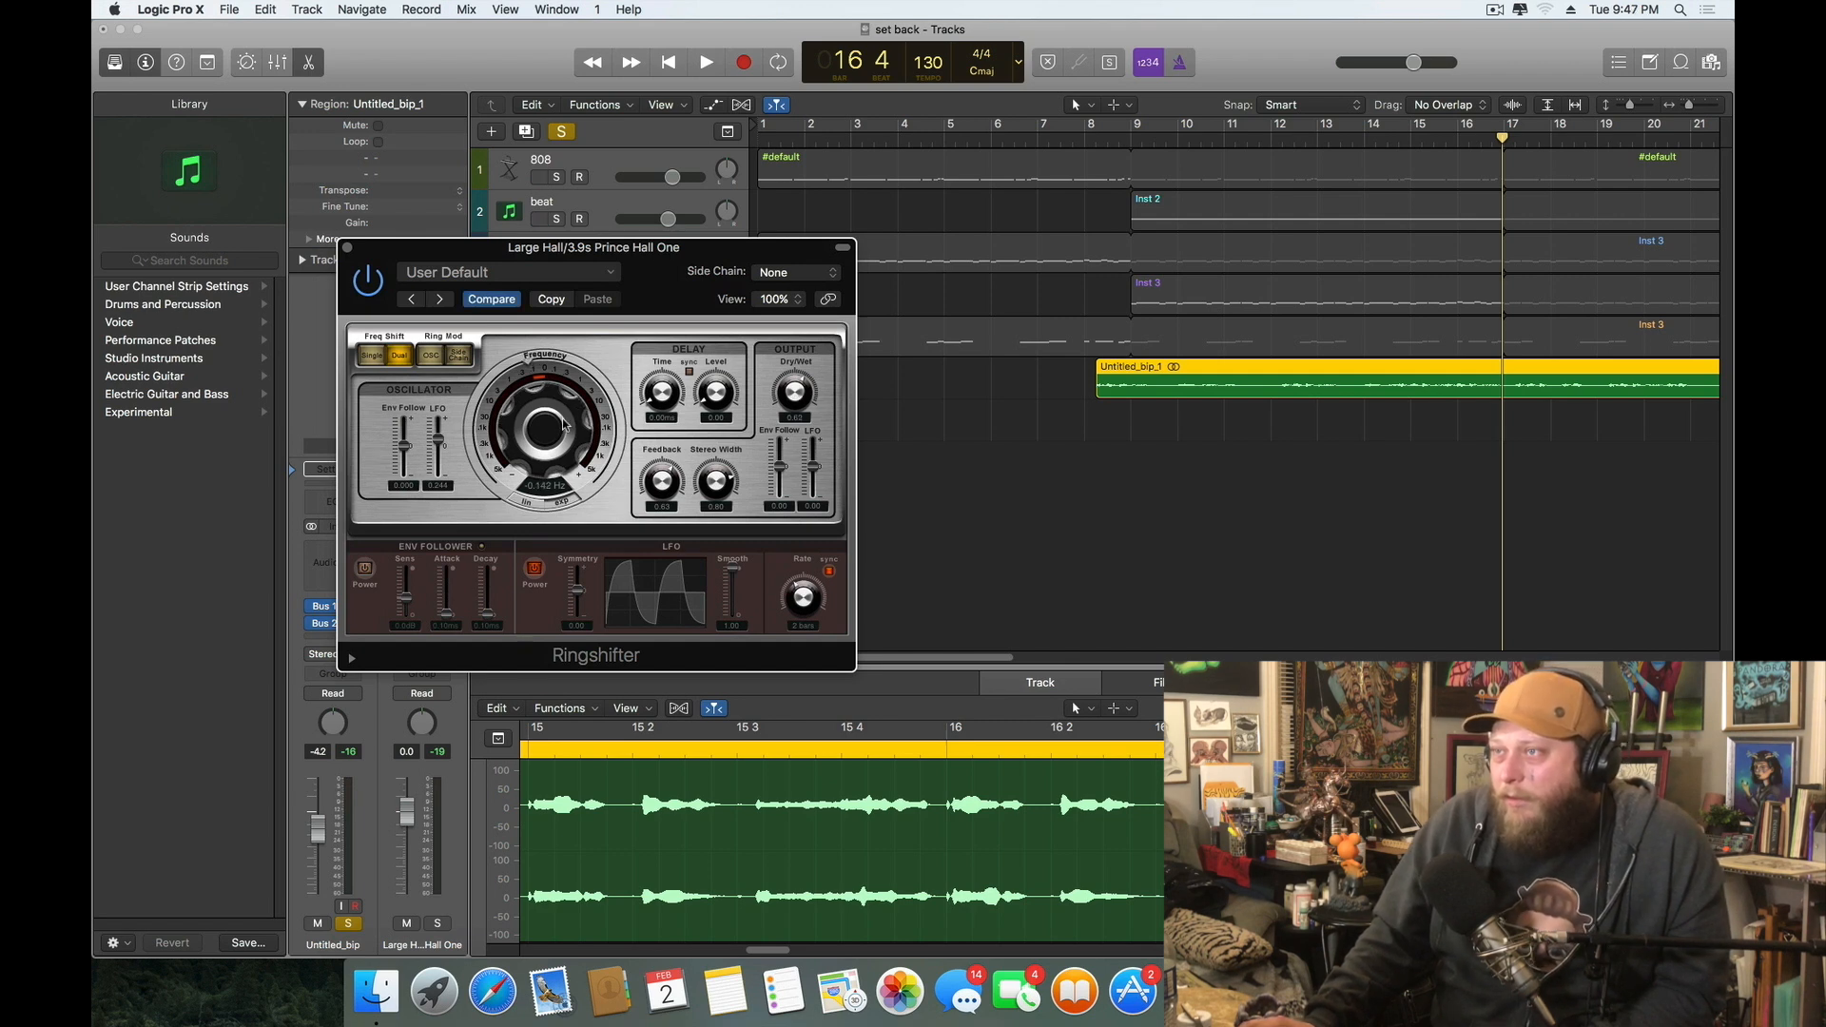
left_click(1033, 141)
key("space")
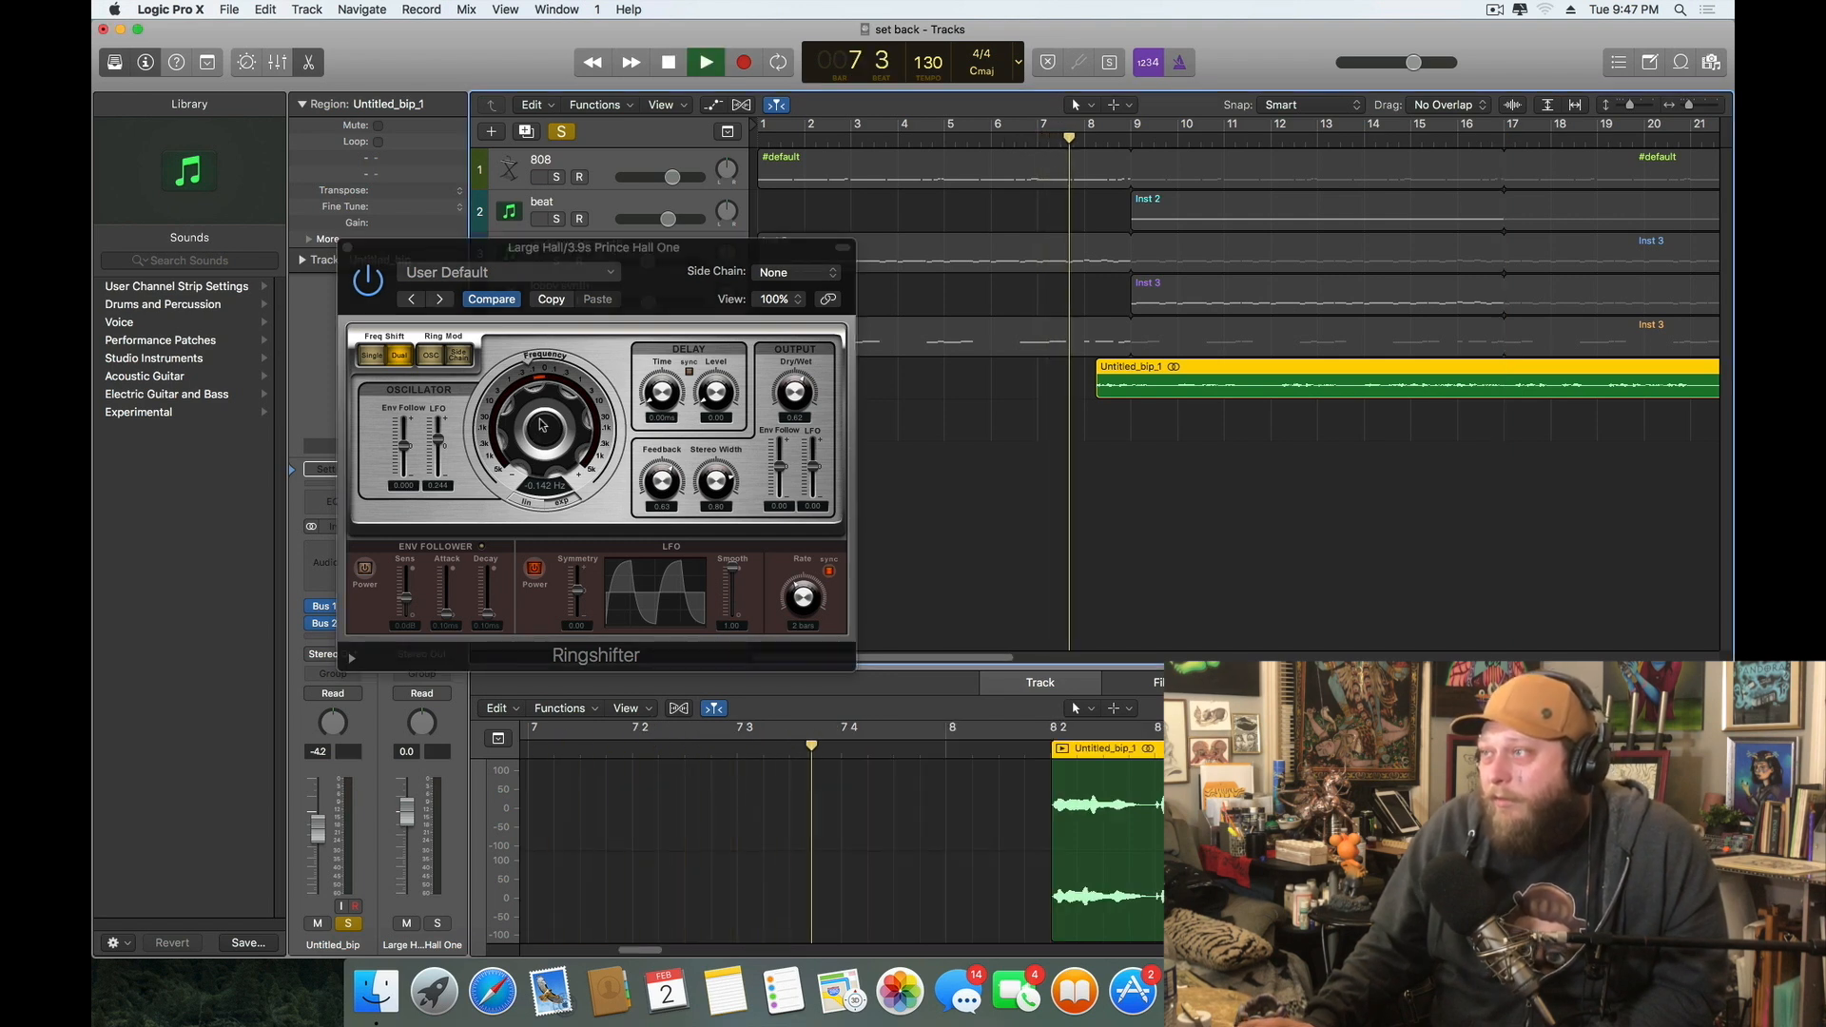
mouse_move(539, 425)
left_mouse_down()
mouse_move(546, 457)
mouse_move(529, 404)
left_mouse_up()
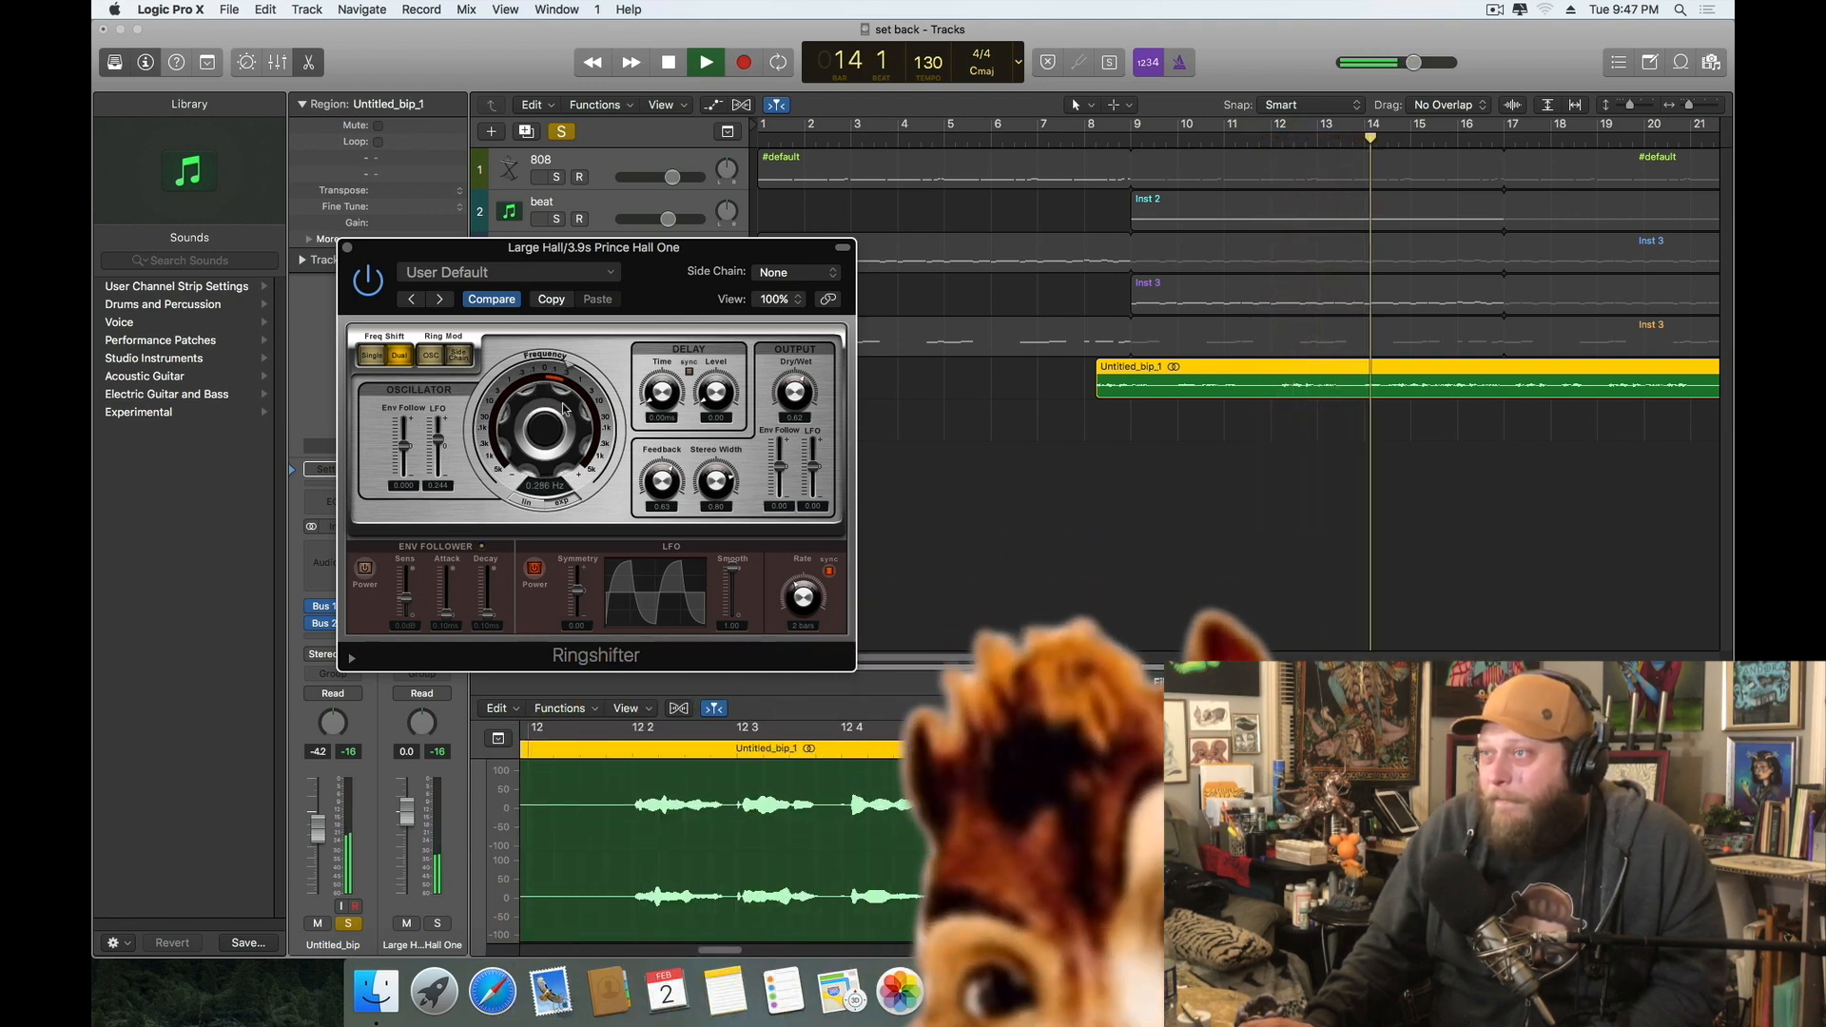
left_click_drag(793, 396, 797, 398)
left_click_drag(560, 428, 561, 436)
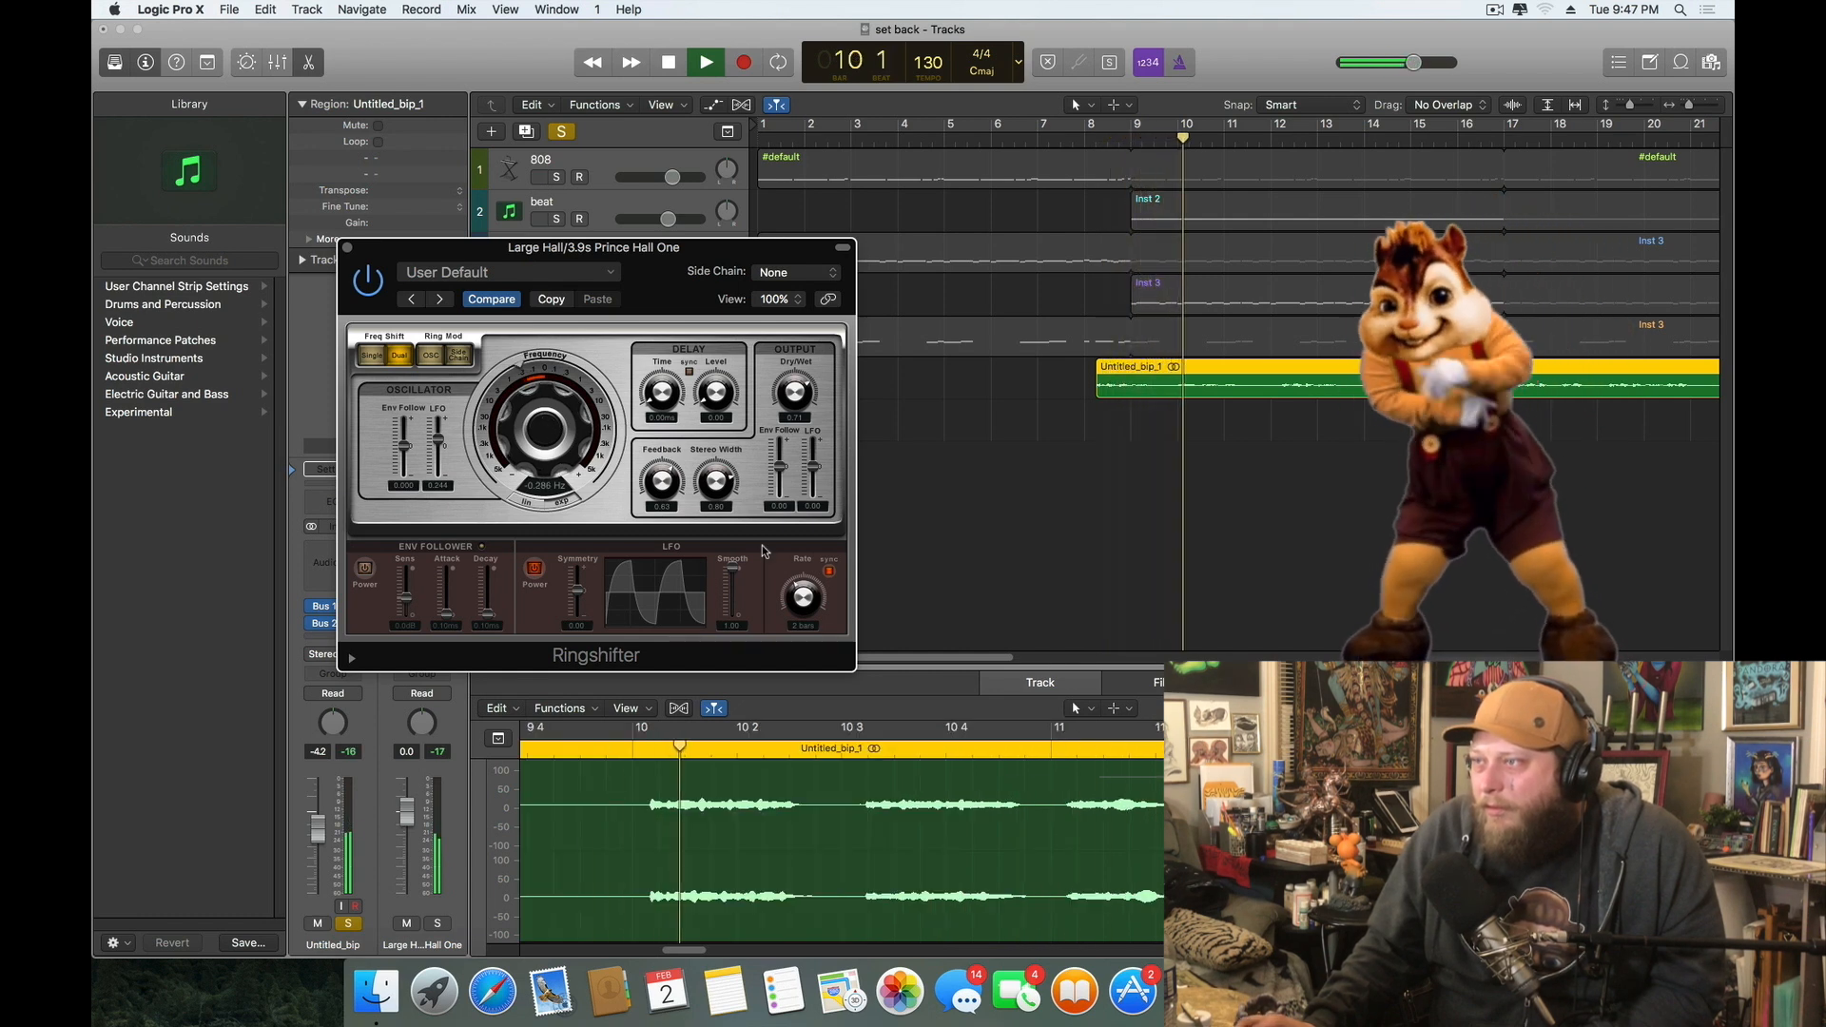
Lower the Ringshifter's LFO Smooth amount slightly, close the plug-in window and stop playback
left_click_drag(735, 575, 737, 582)
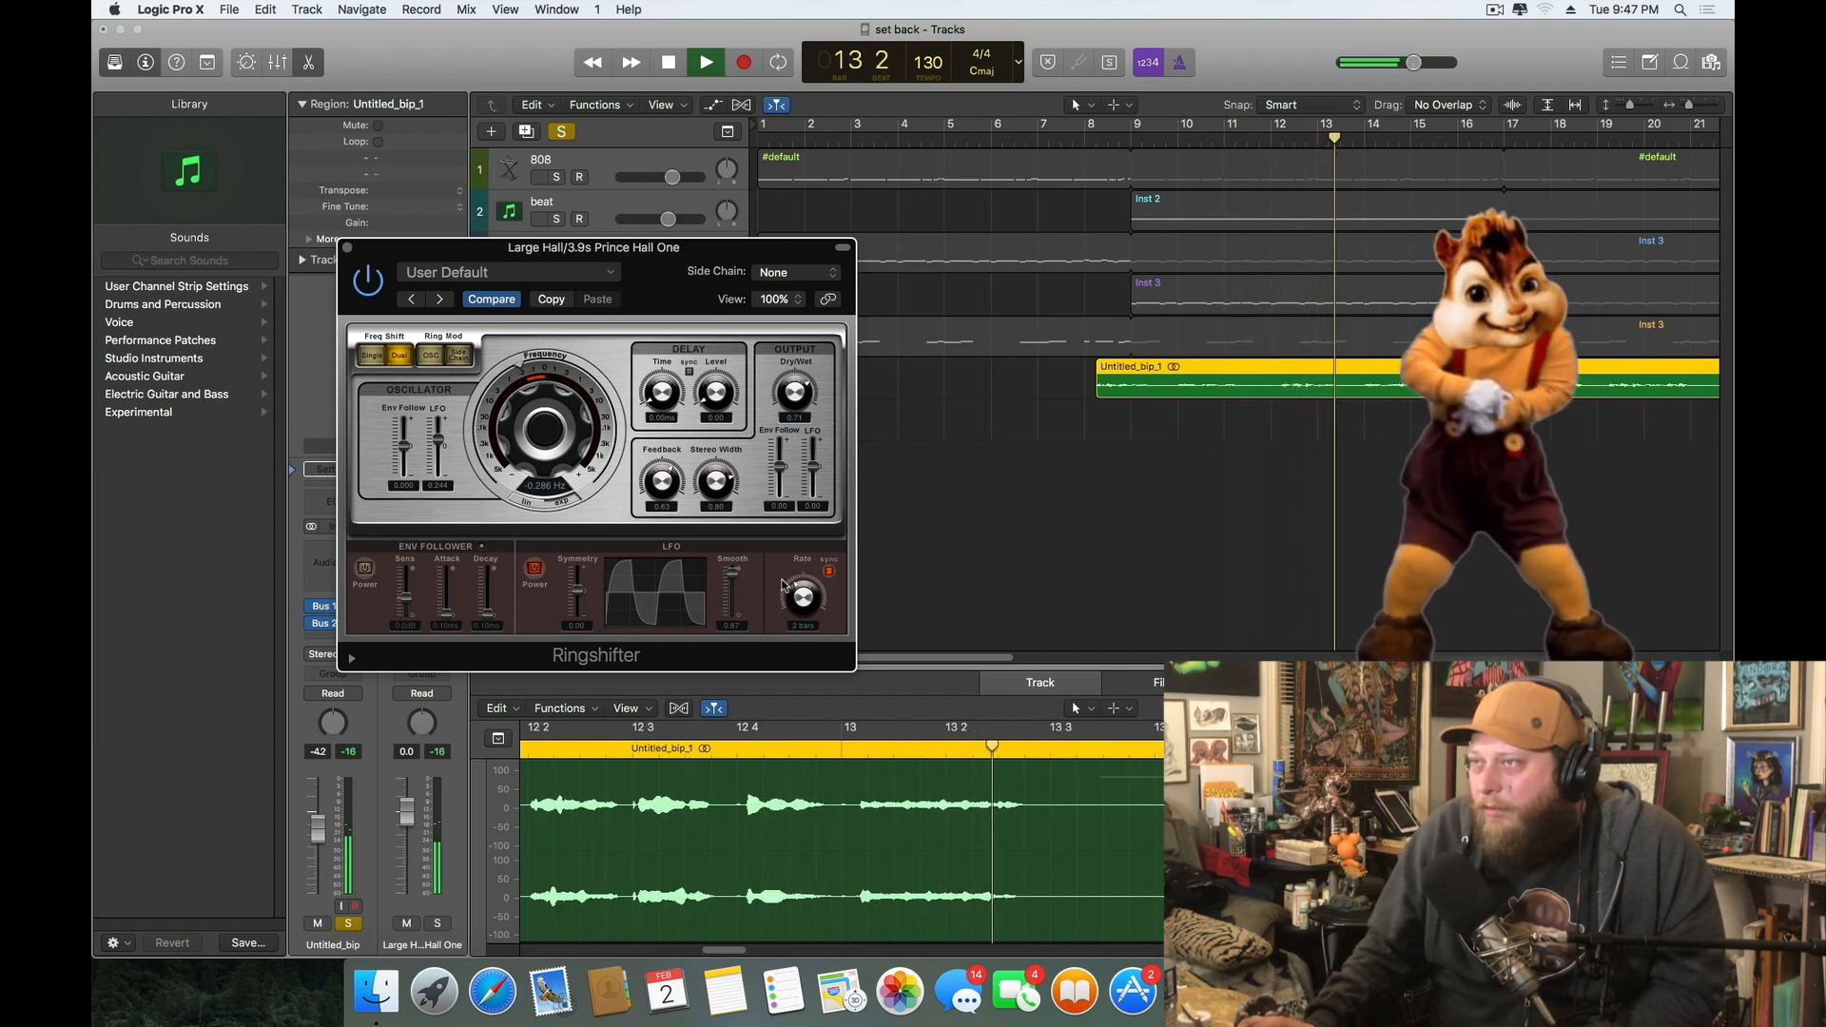
left_click(349, 249)
left_click(666, 62)
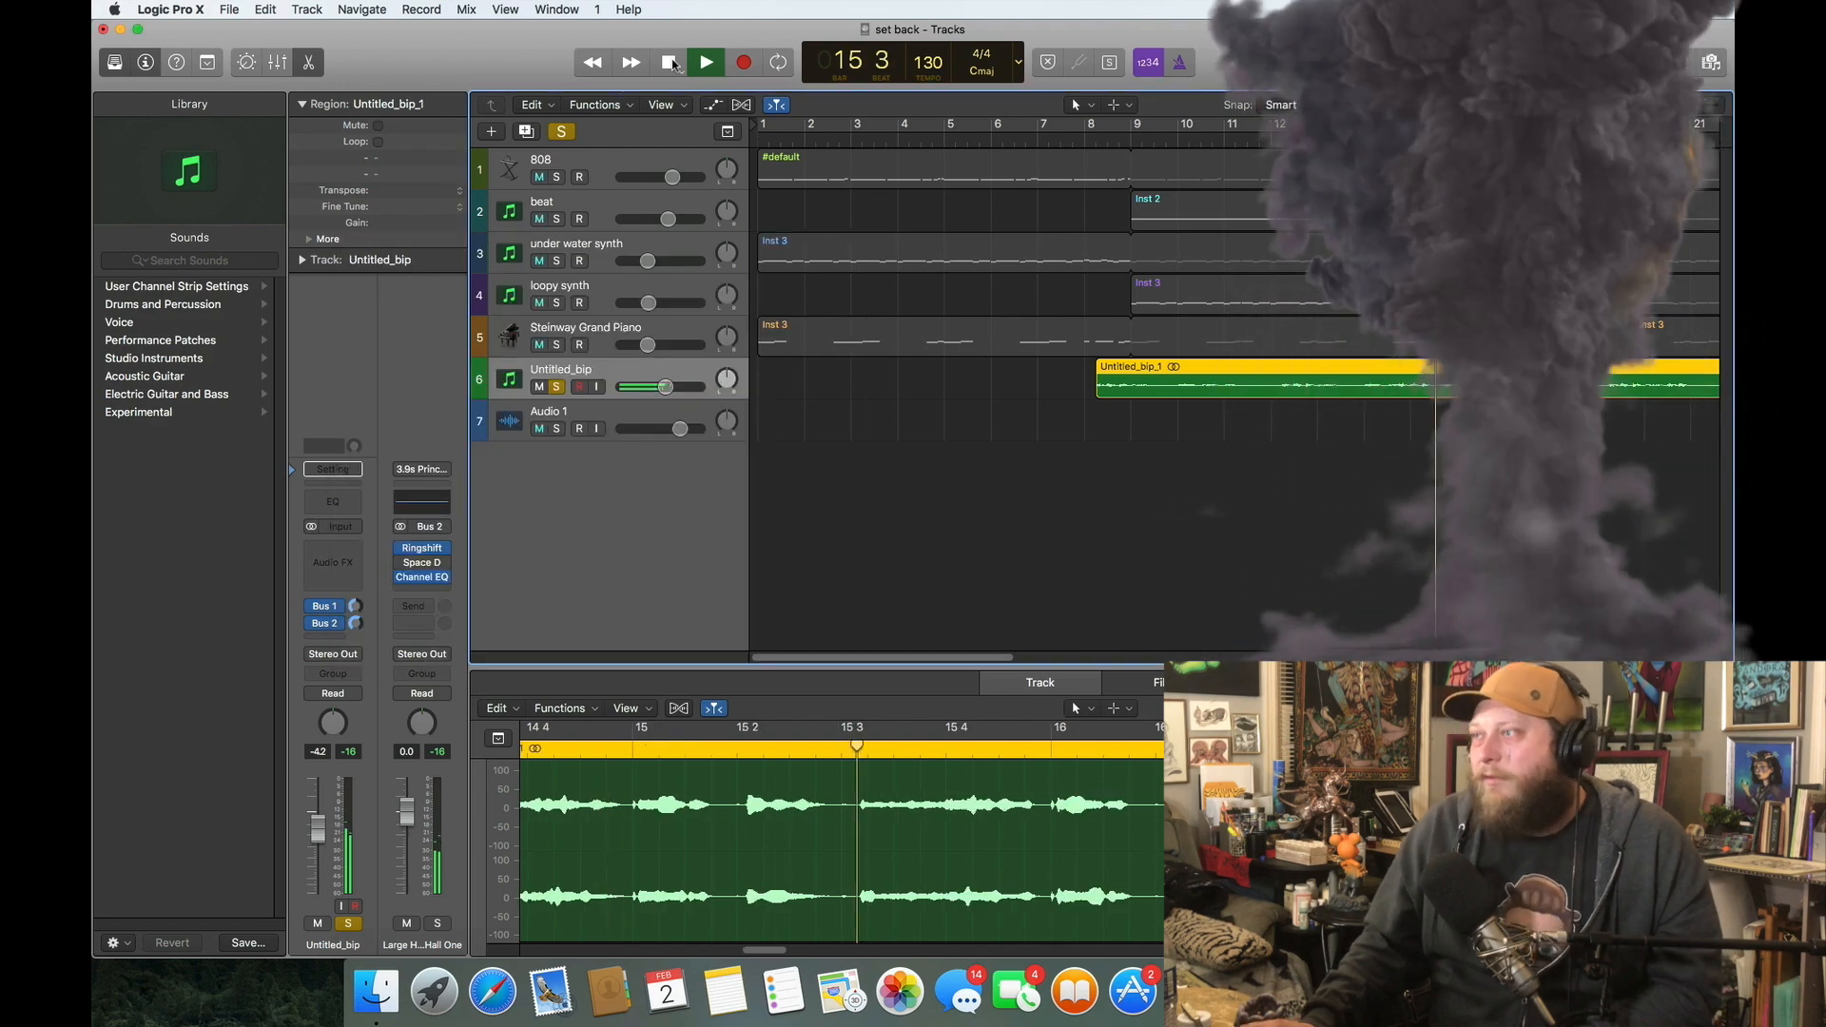
Insert a stereo Phaser modulation effect on the Untitled_bip track and set its output Mix to +6%
left_click(1098, 150)
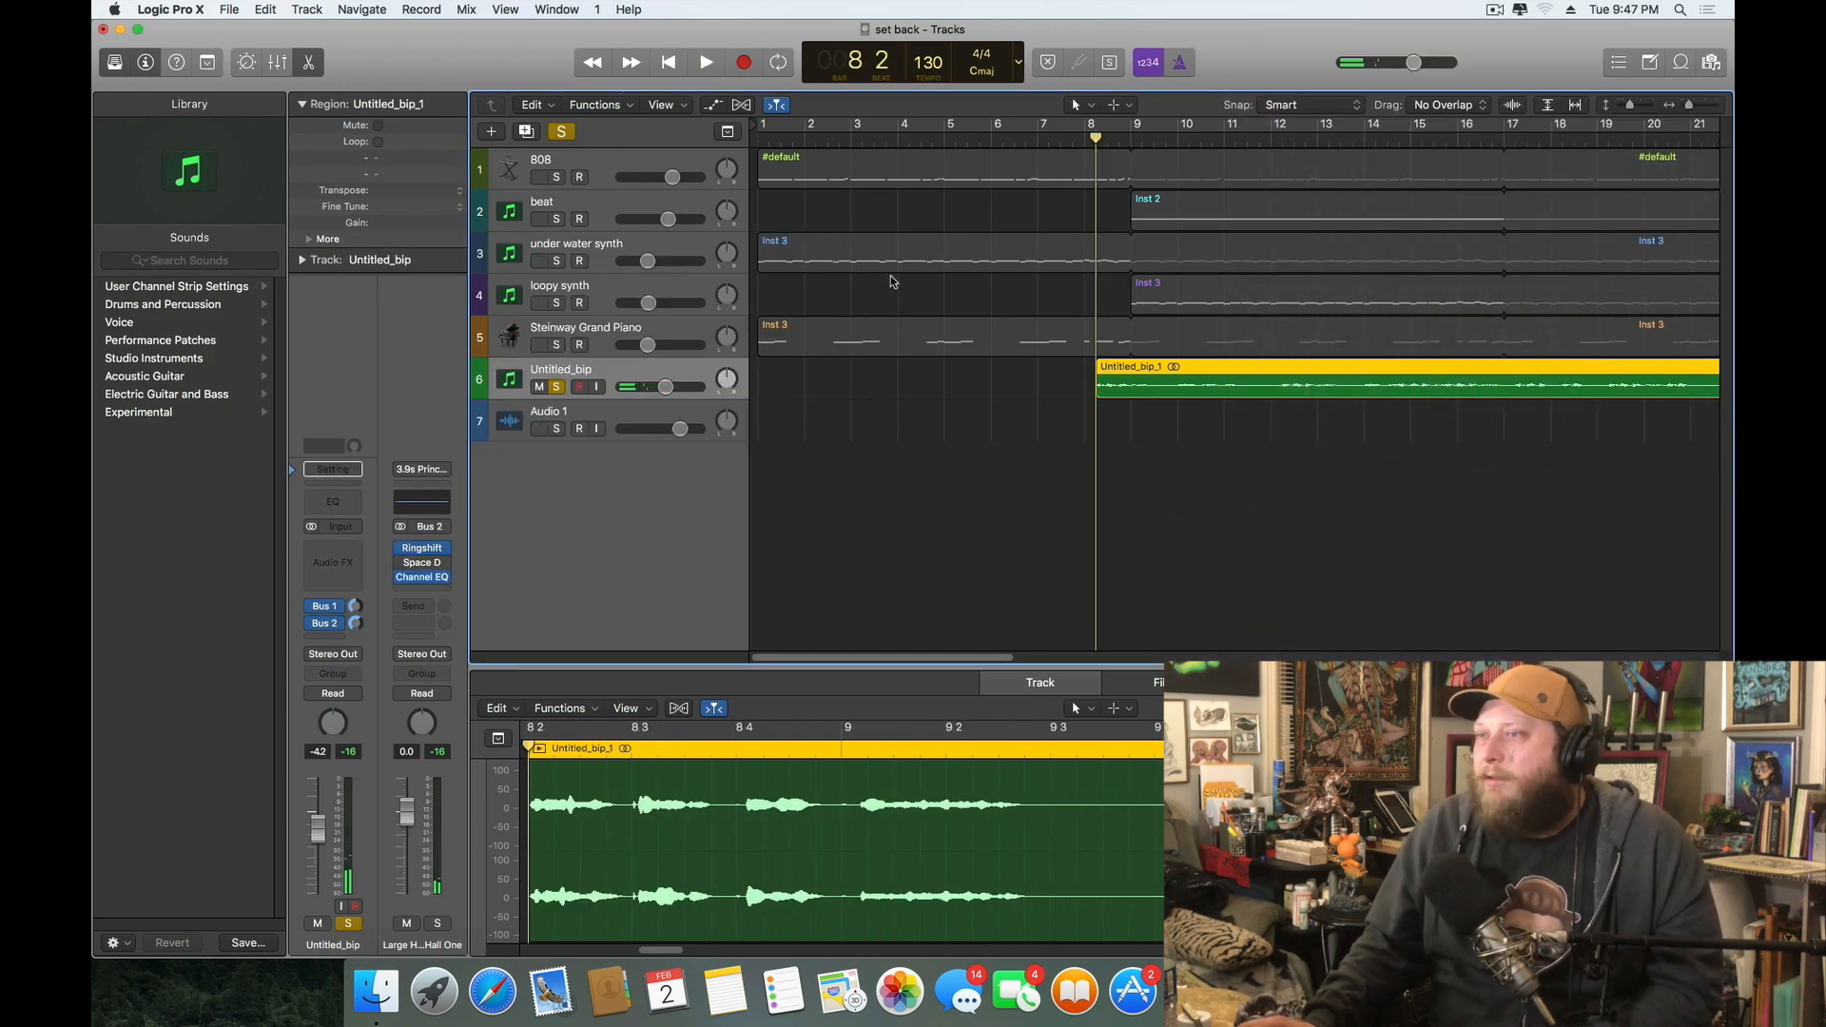
left_click(334, 555)
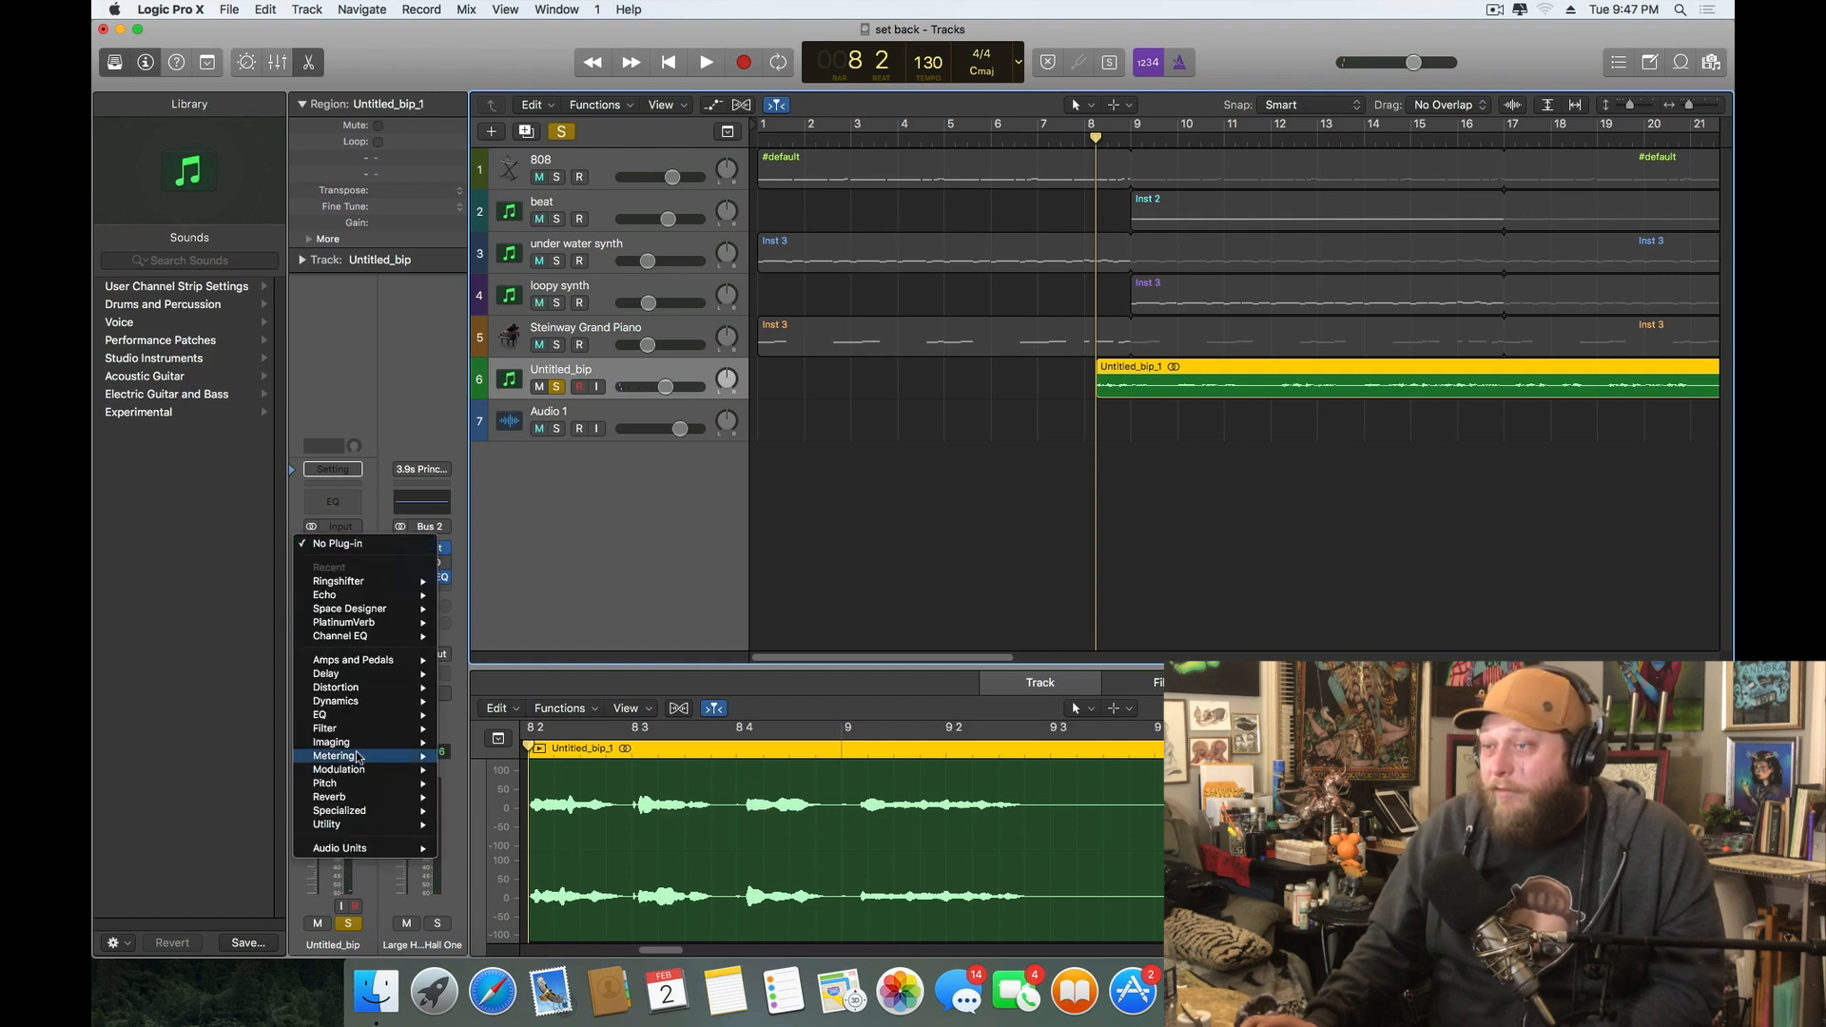
mouse_move(381, 770)
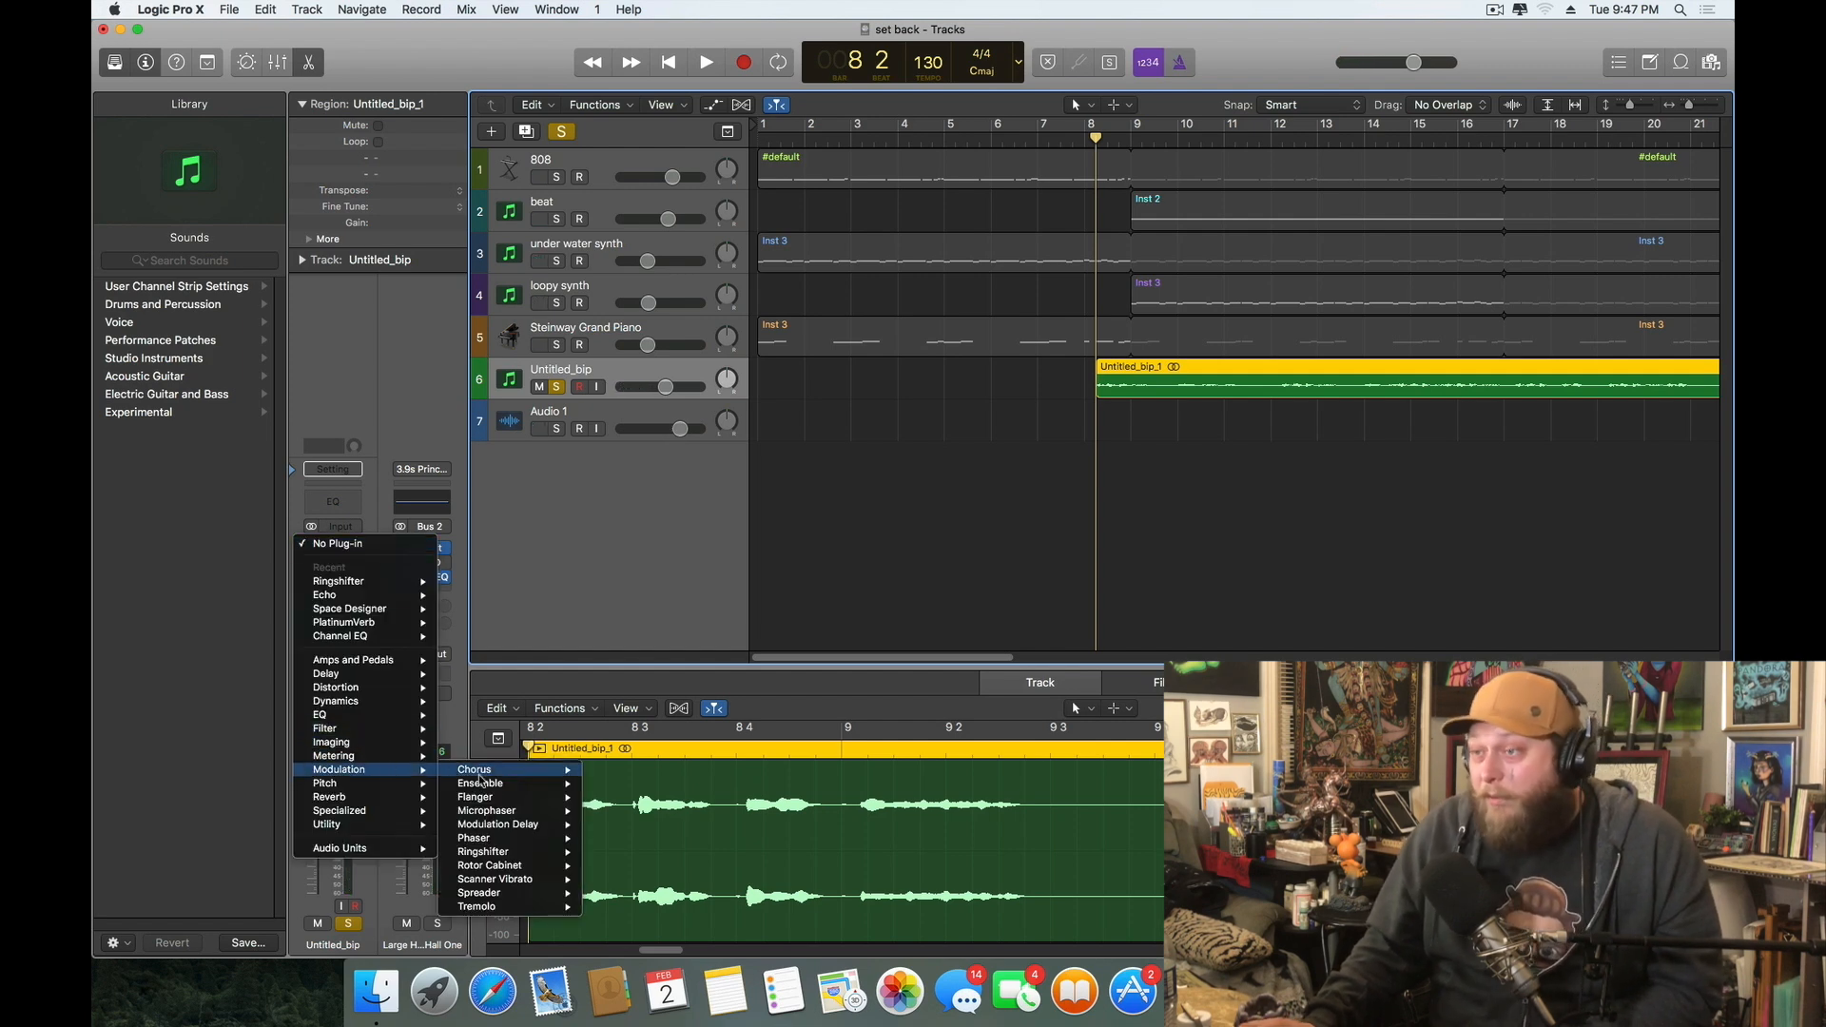
mouse_move(529, 840)
left_click(627, 842)
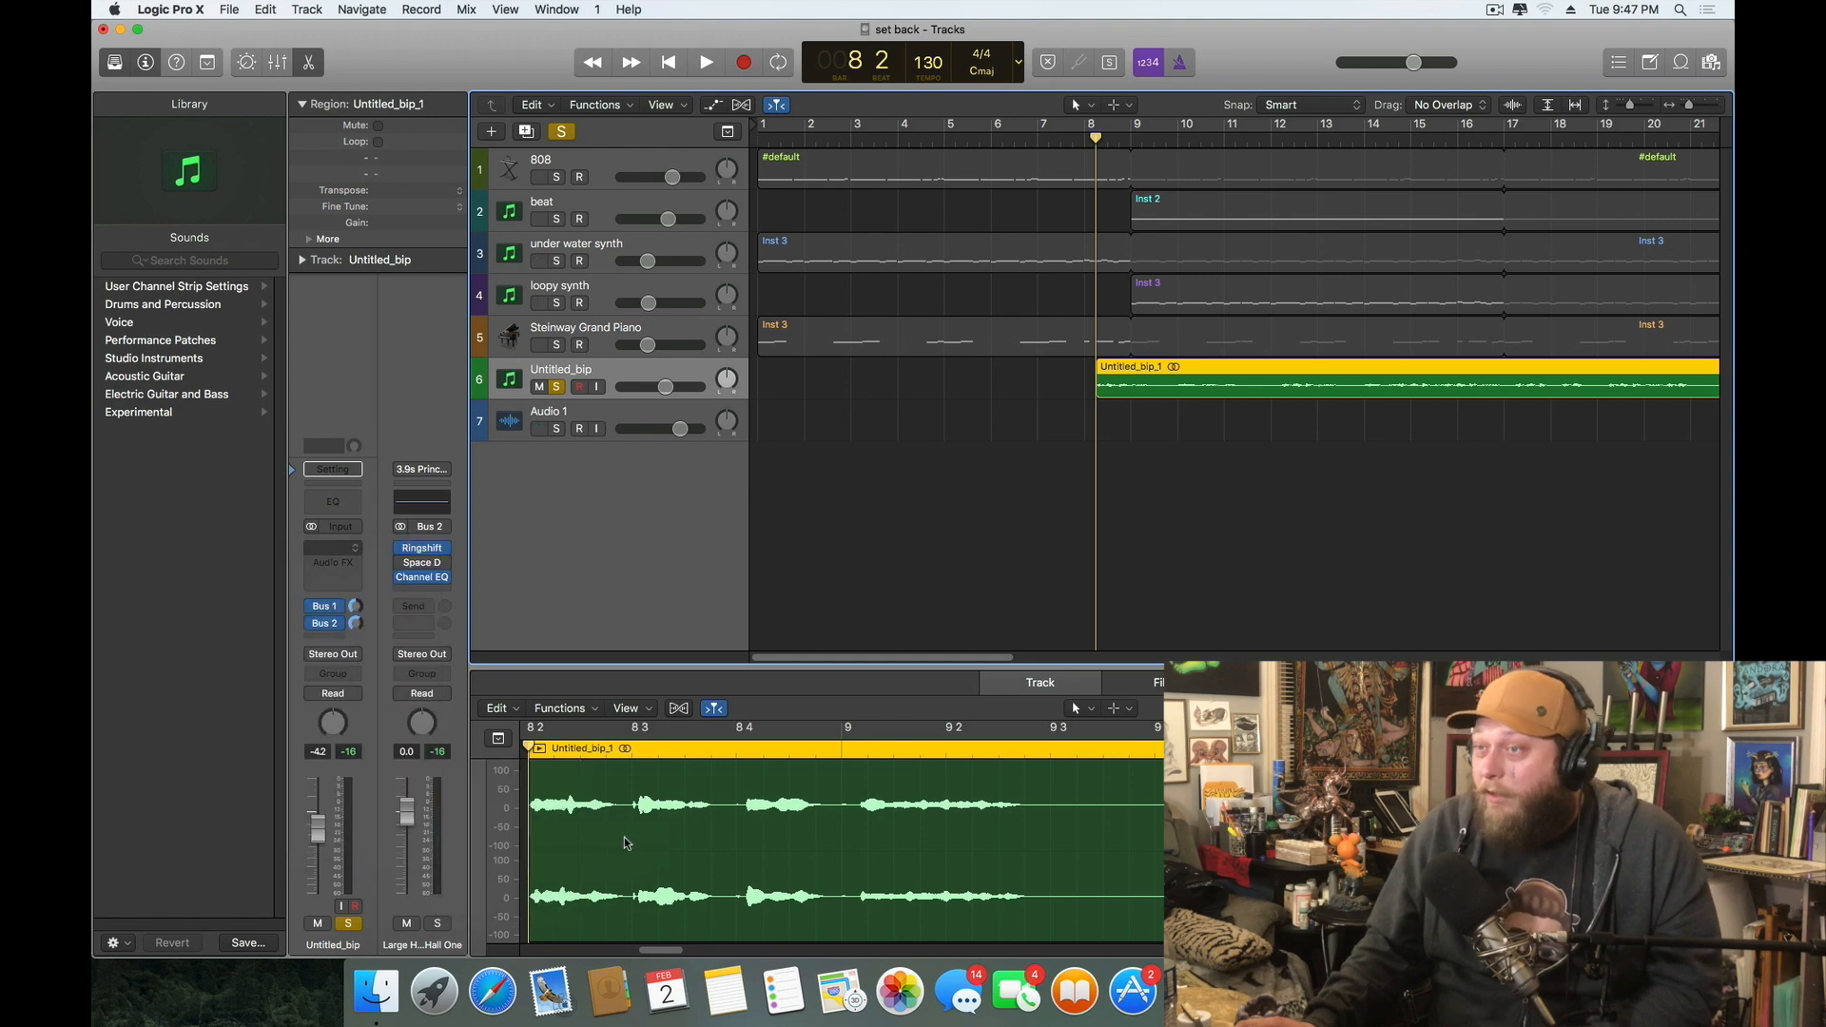
left_click_drag(557, 124, 725, 325)
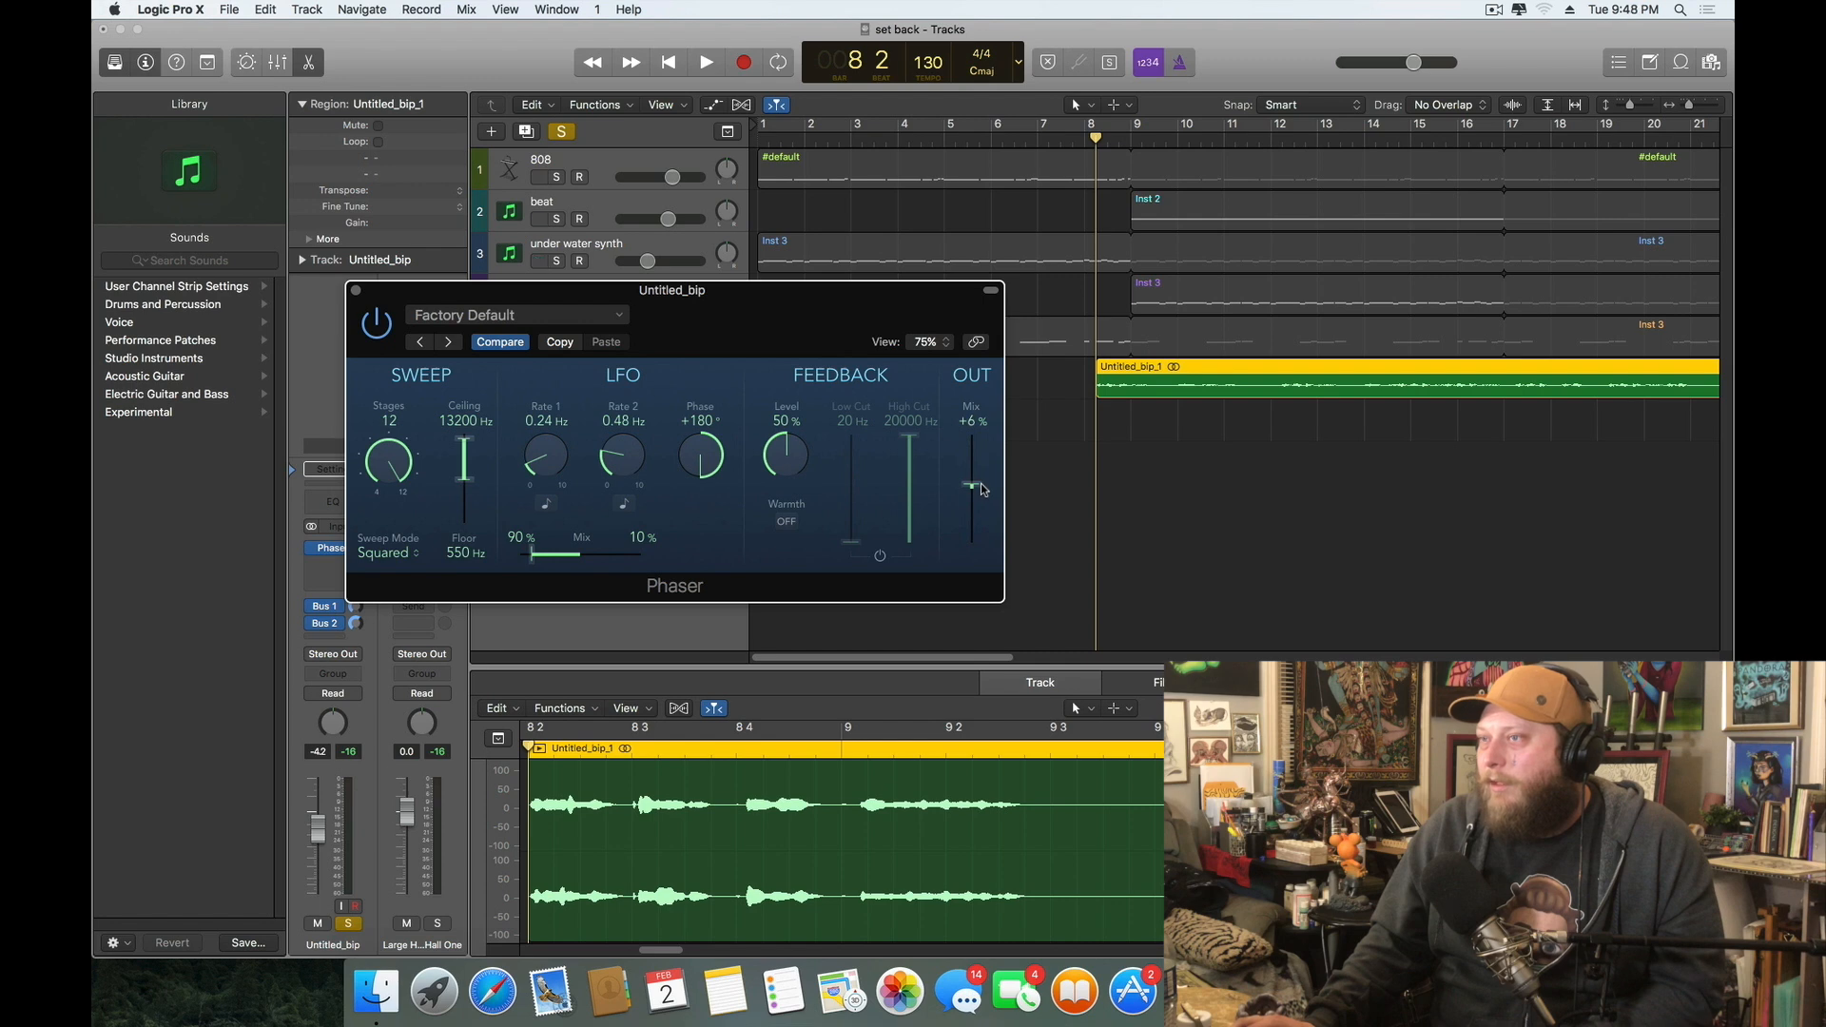
Play the soloed track from bar 7 while raising the Phaser's output Mix to +46%, with playback stopped and the plug-in closed at the end
left_click(1041, 145)
key("space")
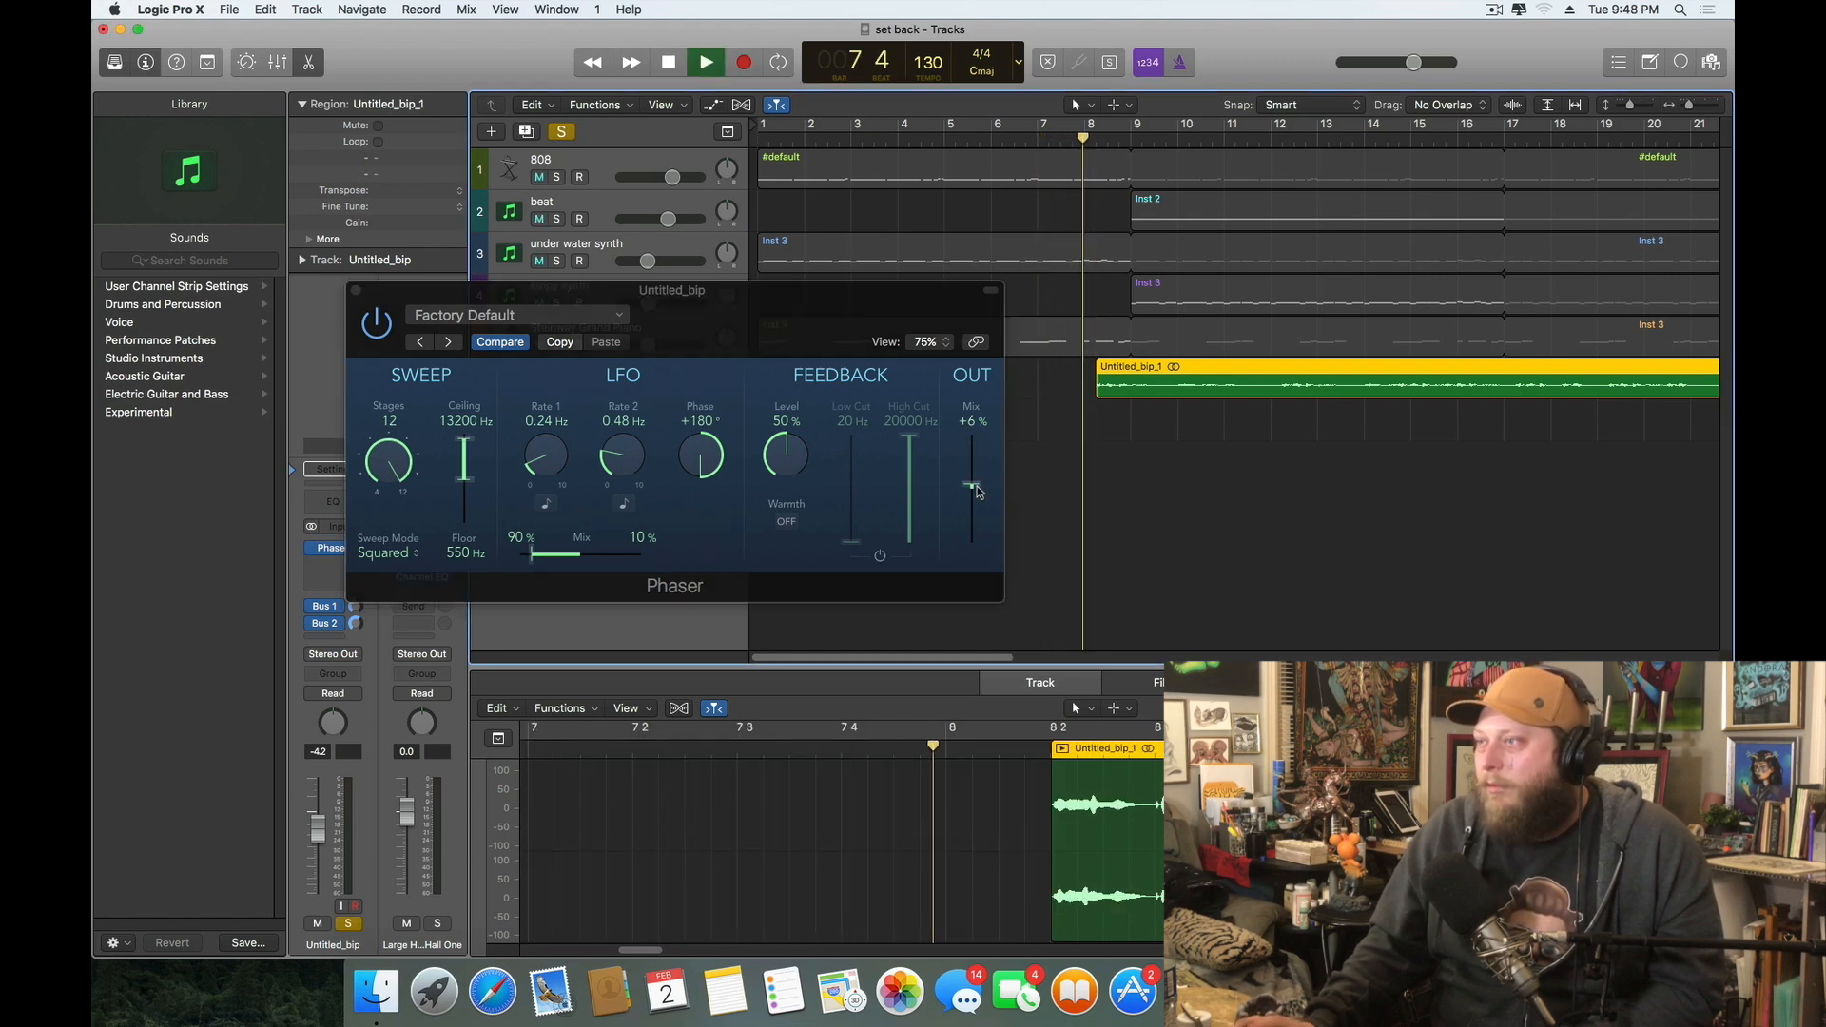
left_click_drag(979, 490, 977, 467)
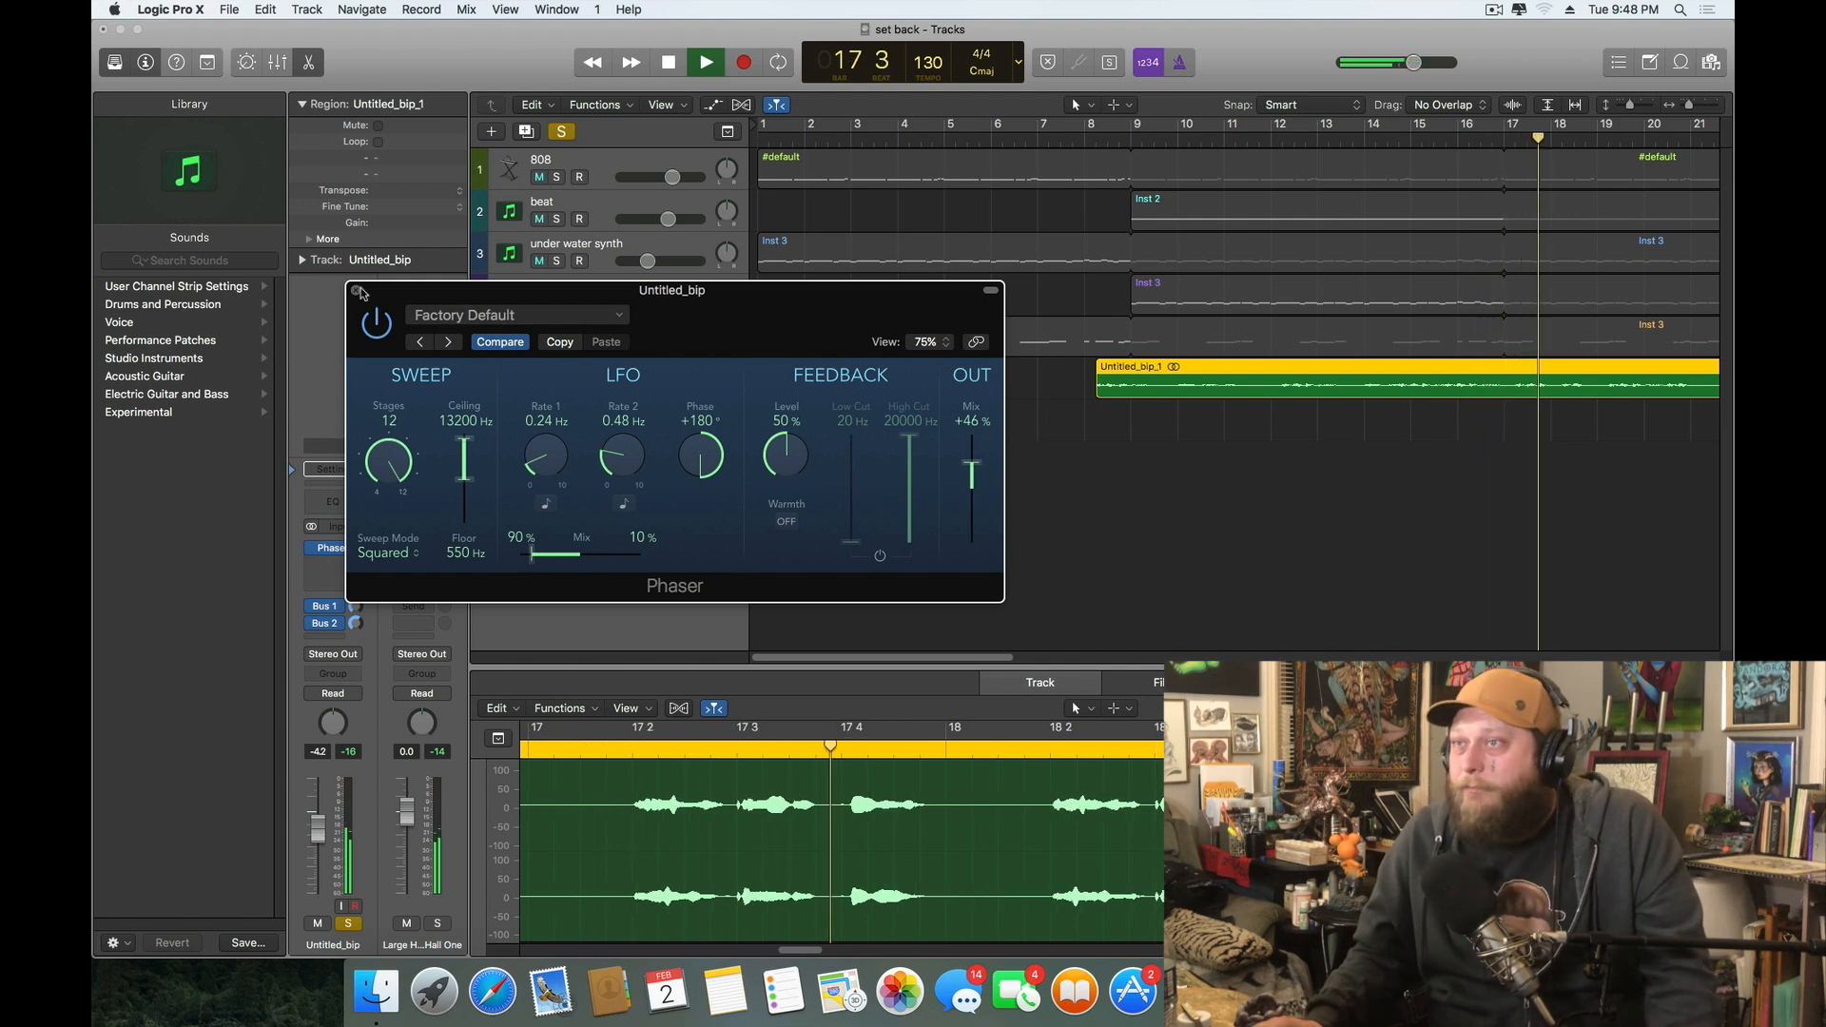
key("space")
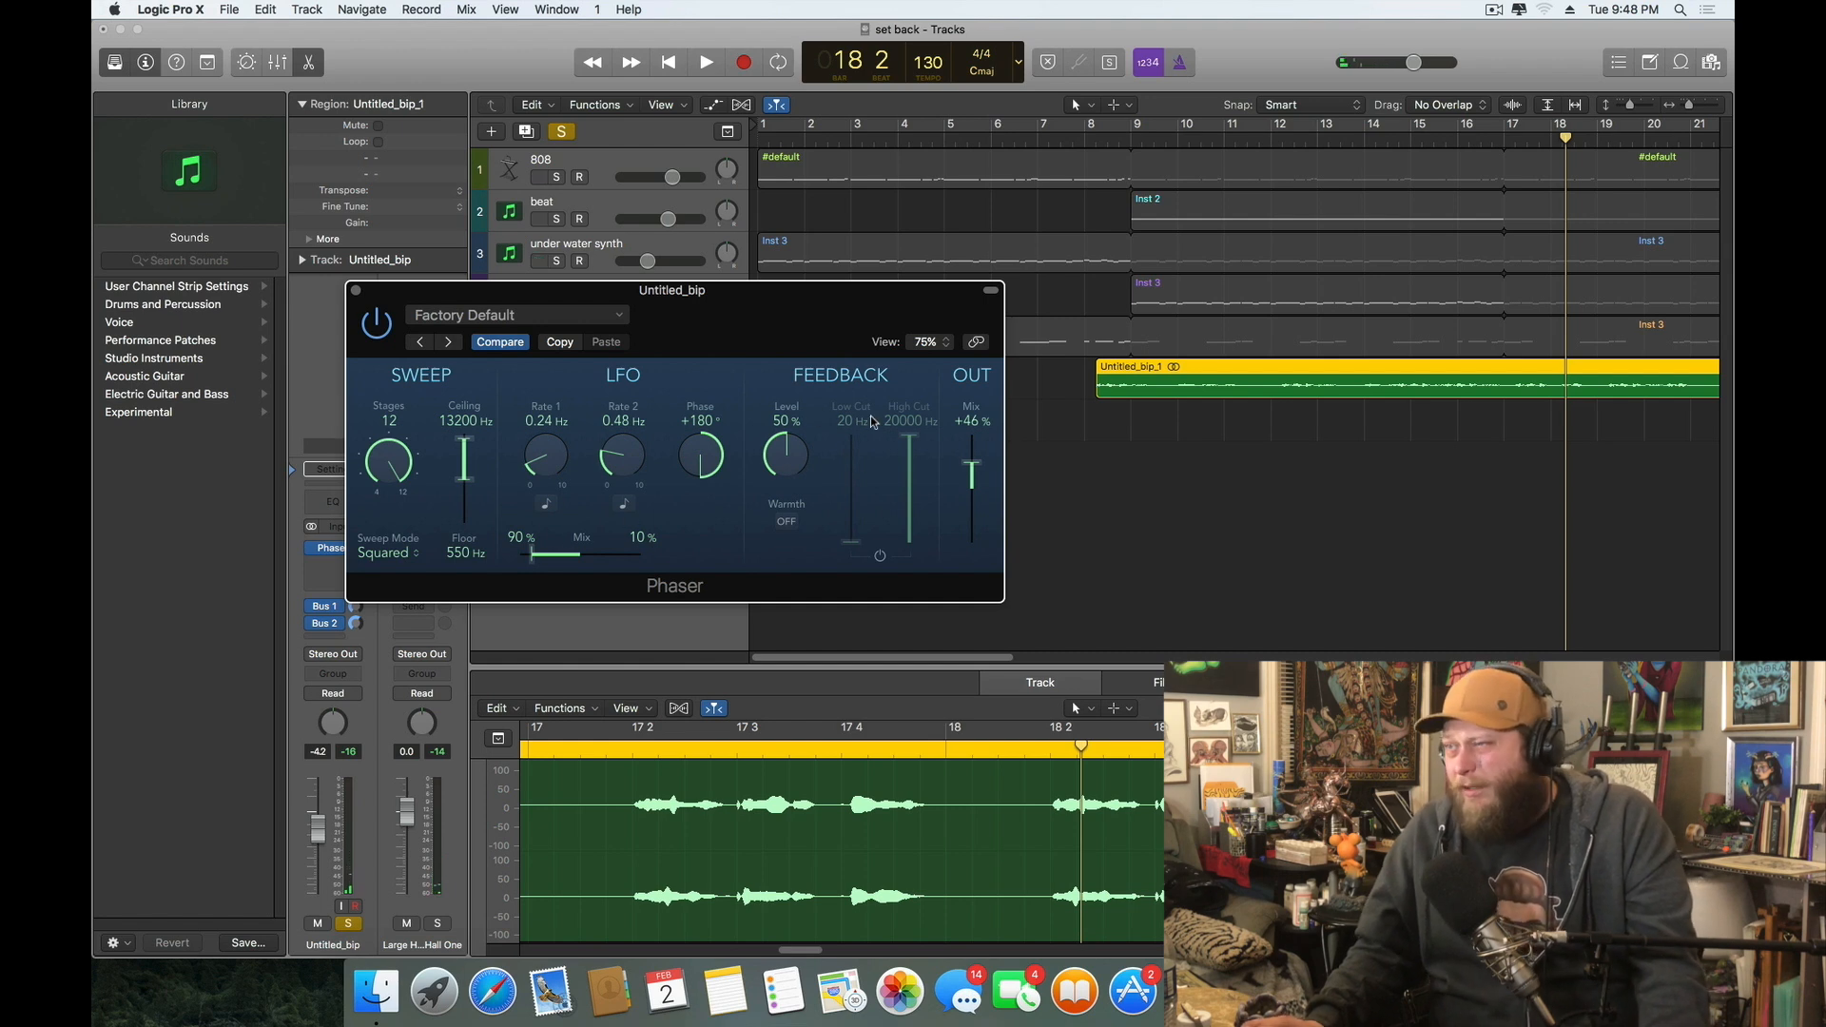
left_click(357, 292)
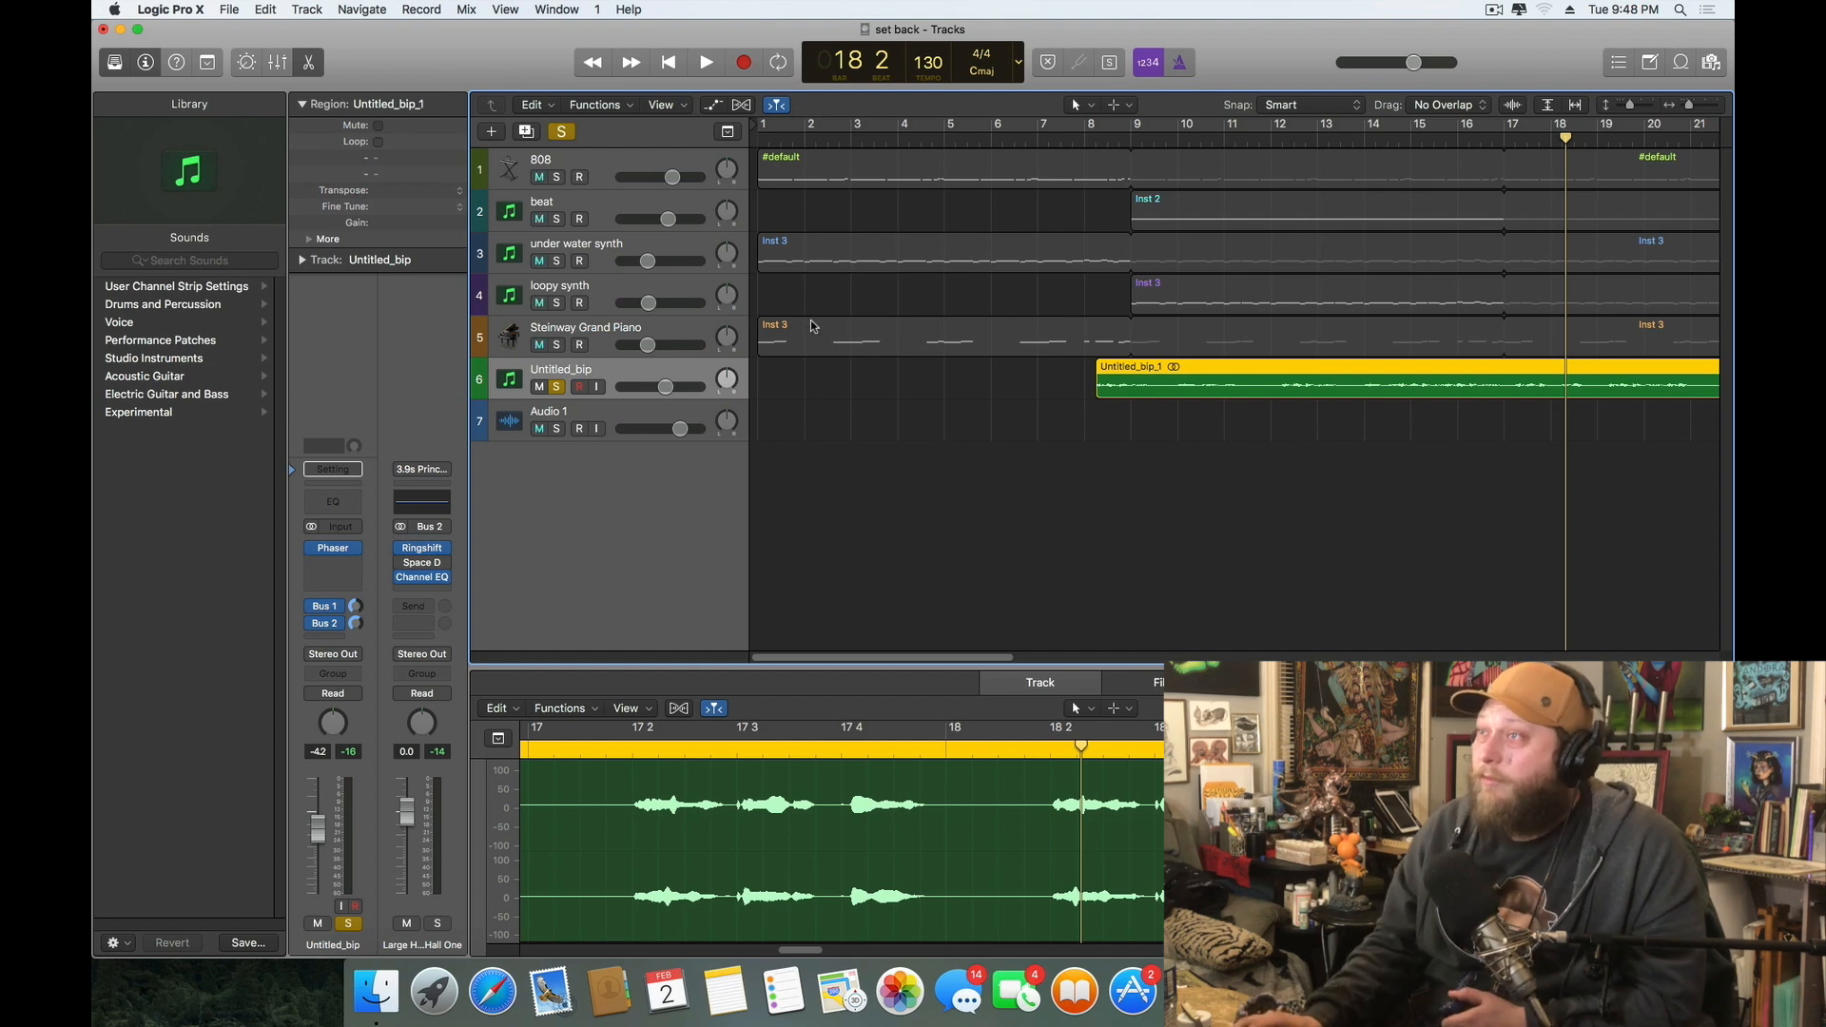
Return the playhead to bar 1, clear the track solo and play the full arrangement
left_click(668, 63)
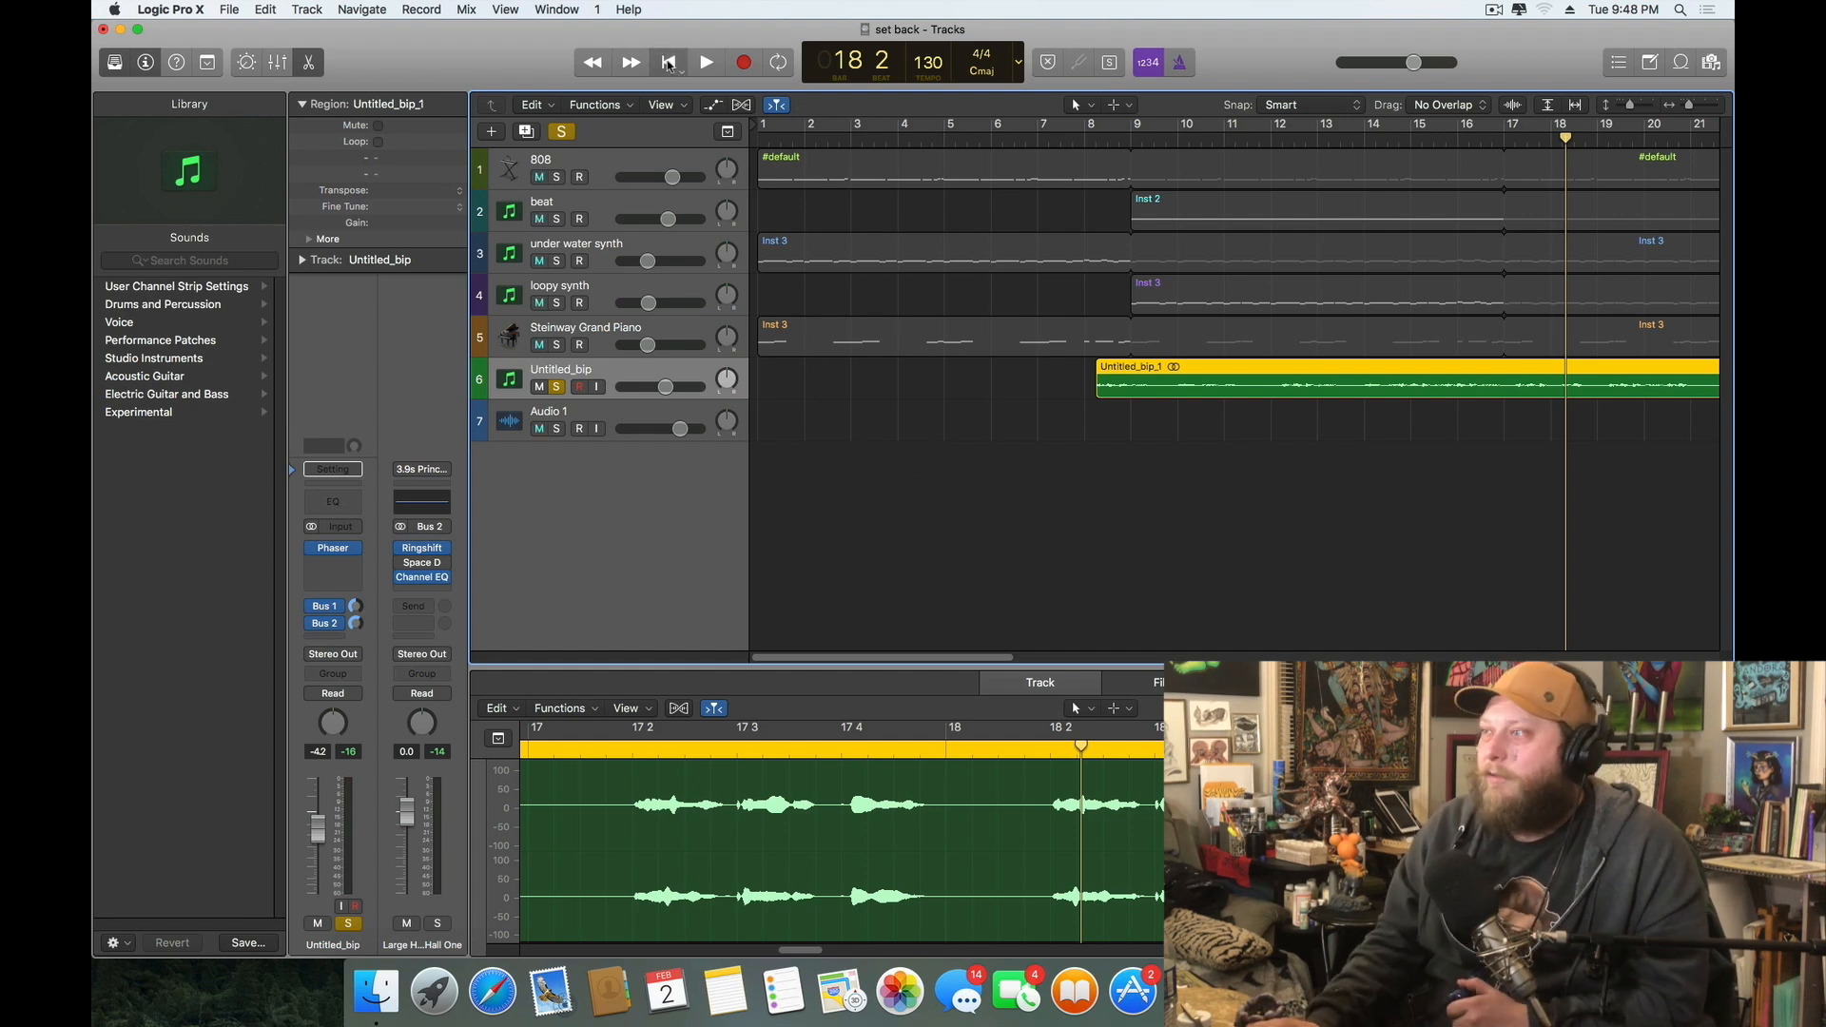
left_click(566, 133)
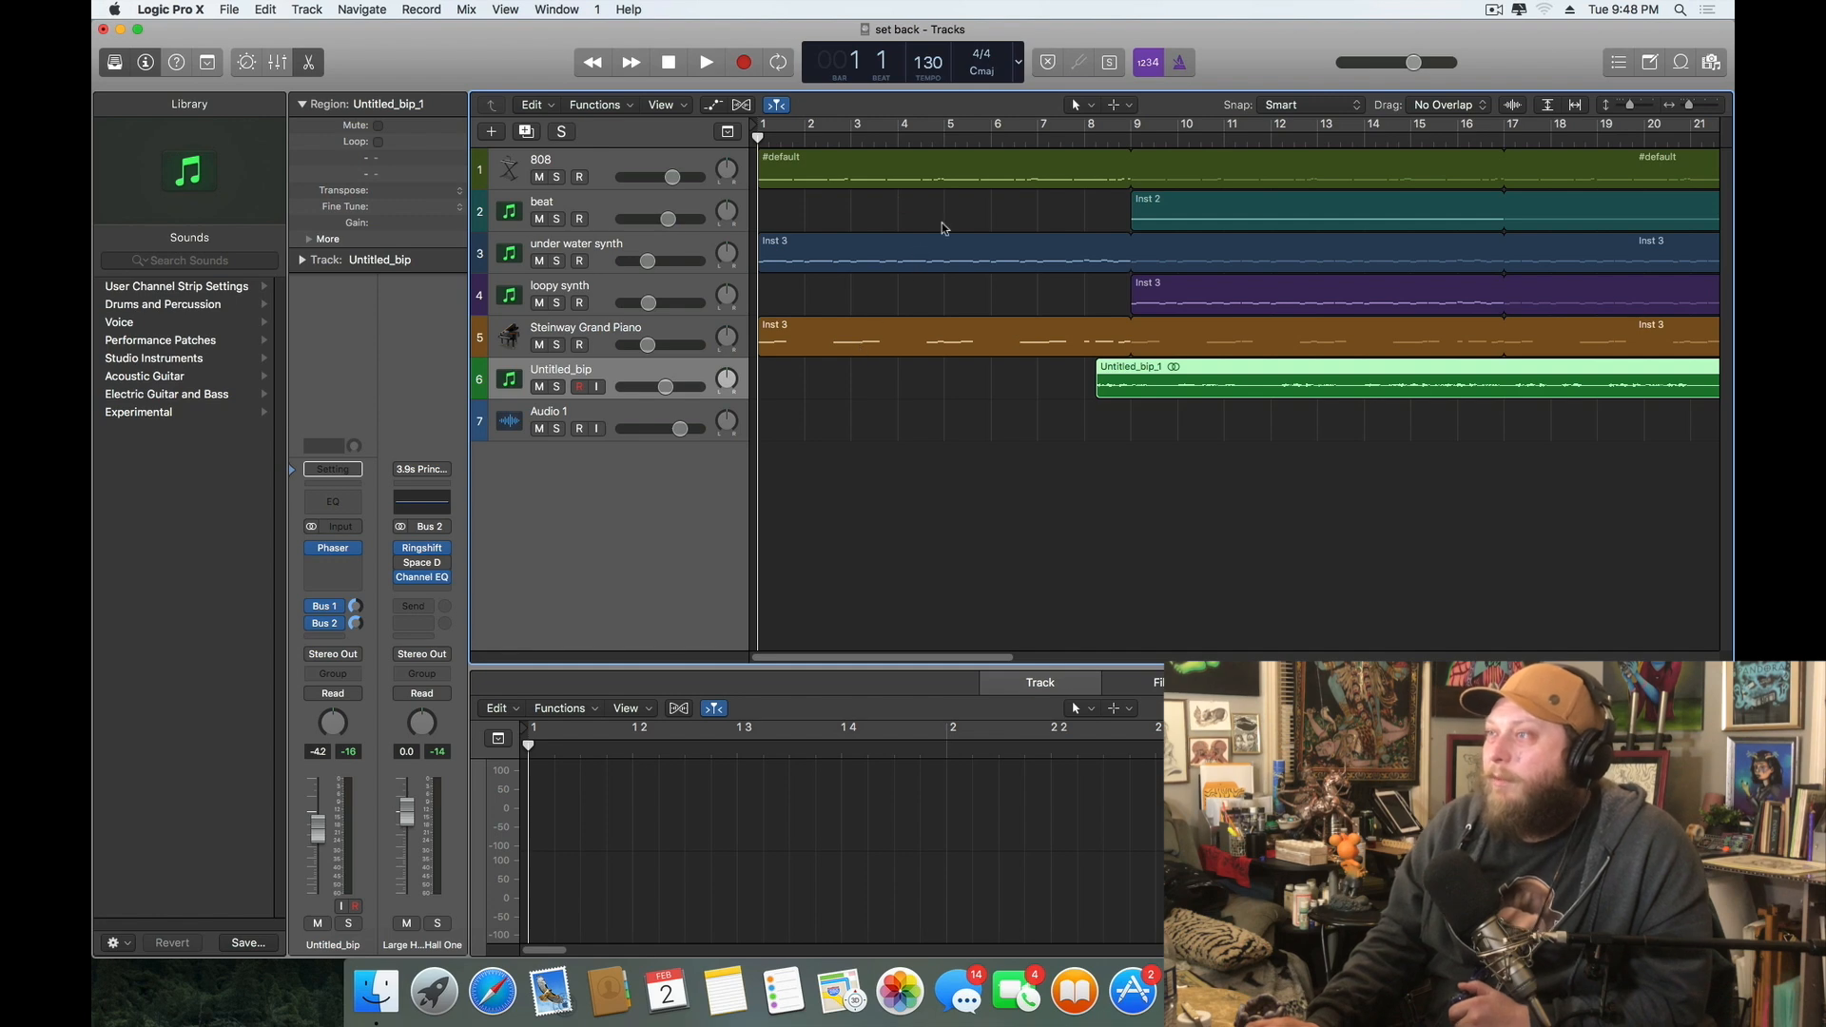
left_click(710, 63)
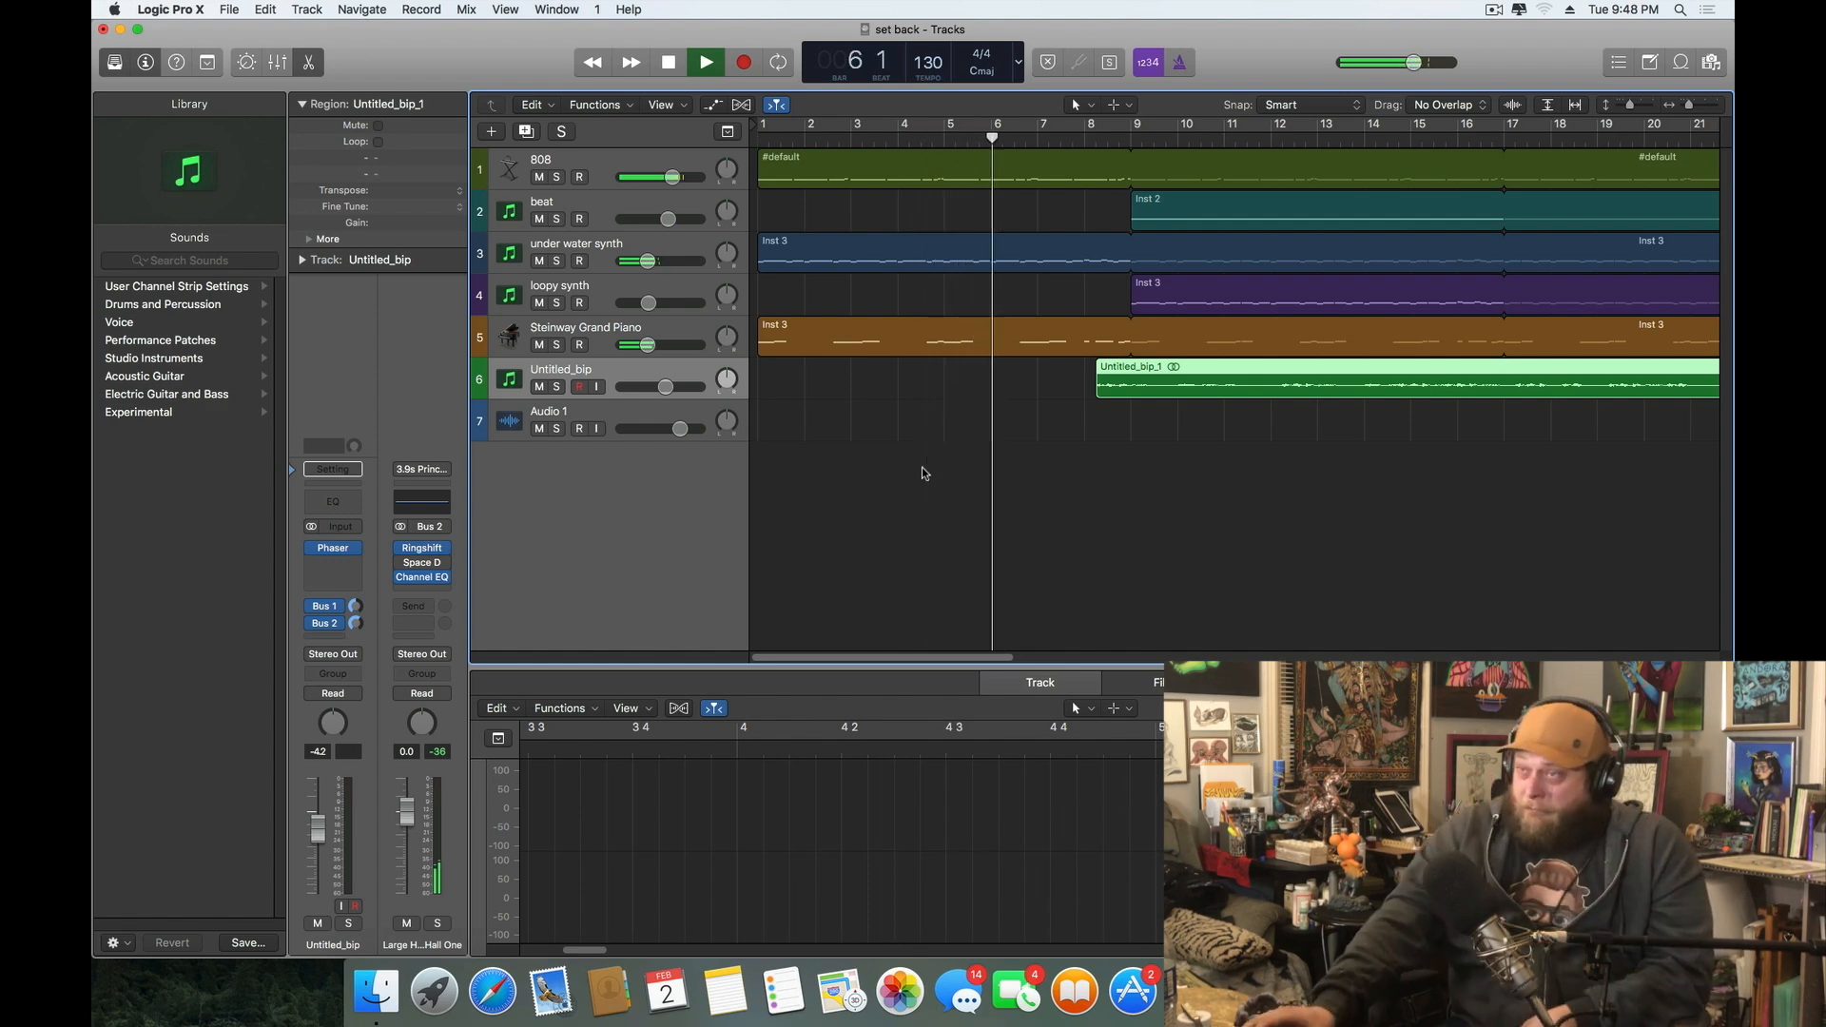
Lower the Untitled_bip track's volume slightly during playback, stop, and put the playhead at the start of its region
left_click_drag(666, 386, 661, 386)
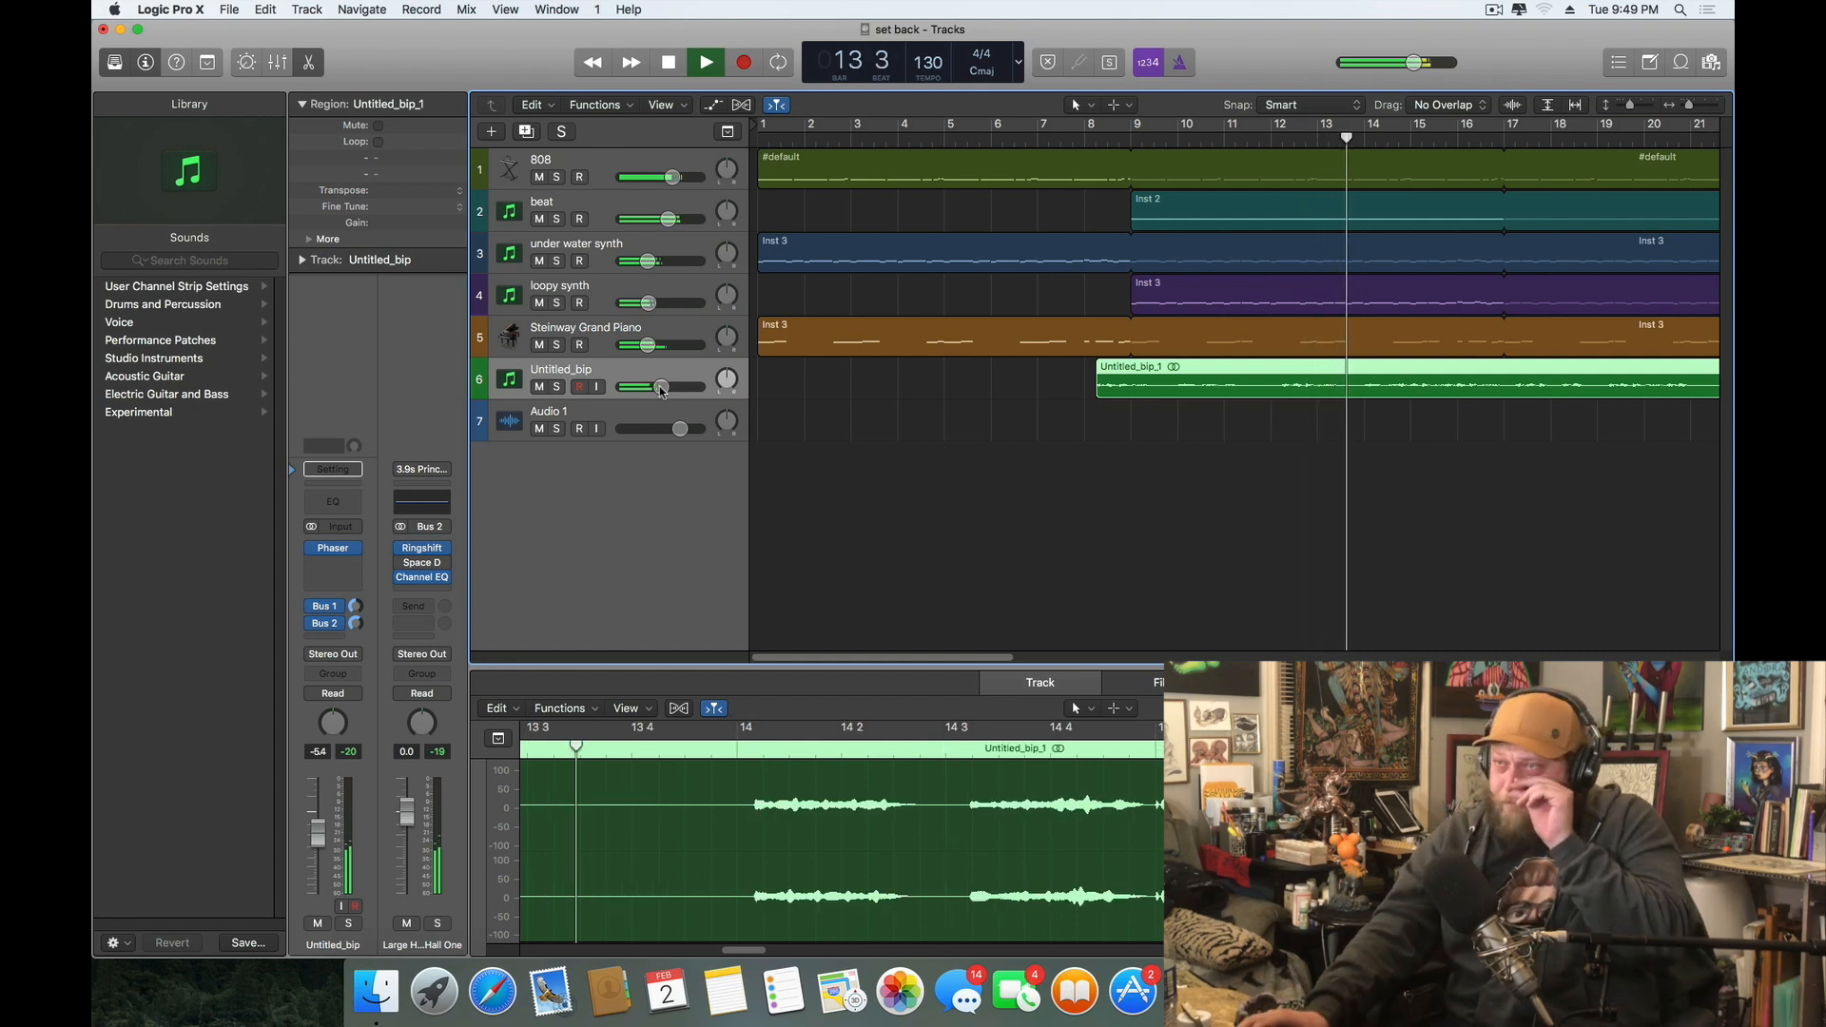
left_click(671, 63)
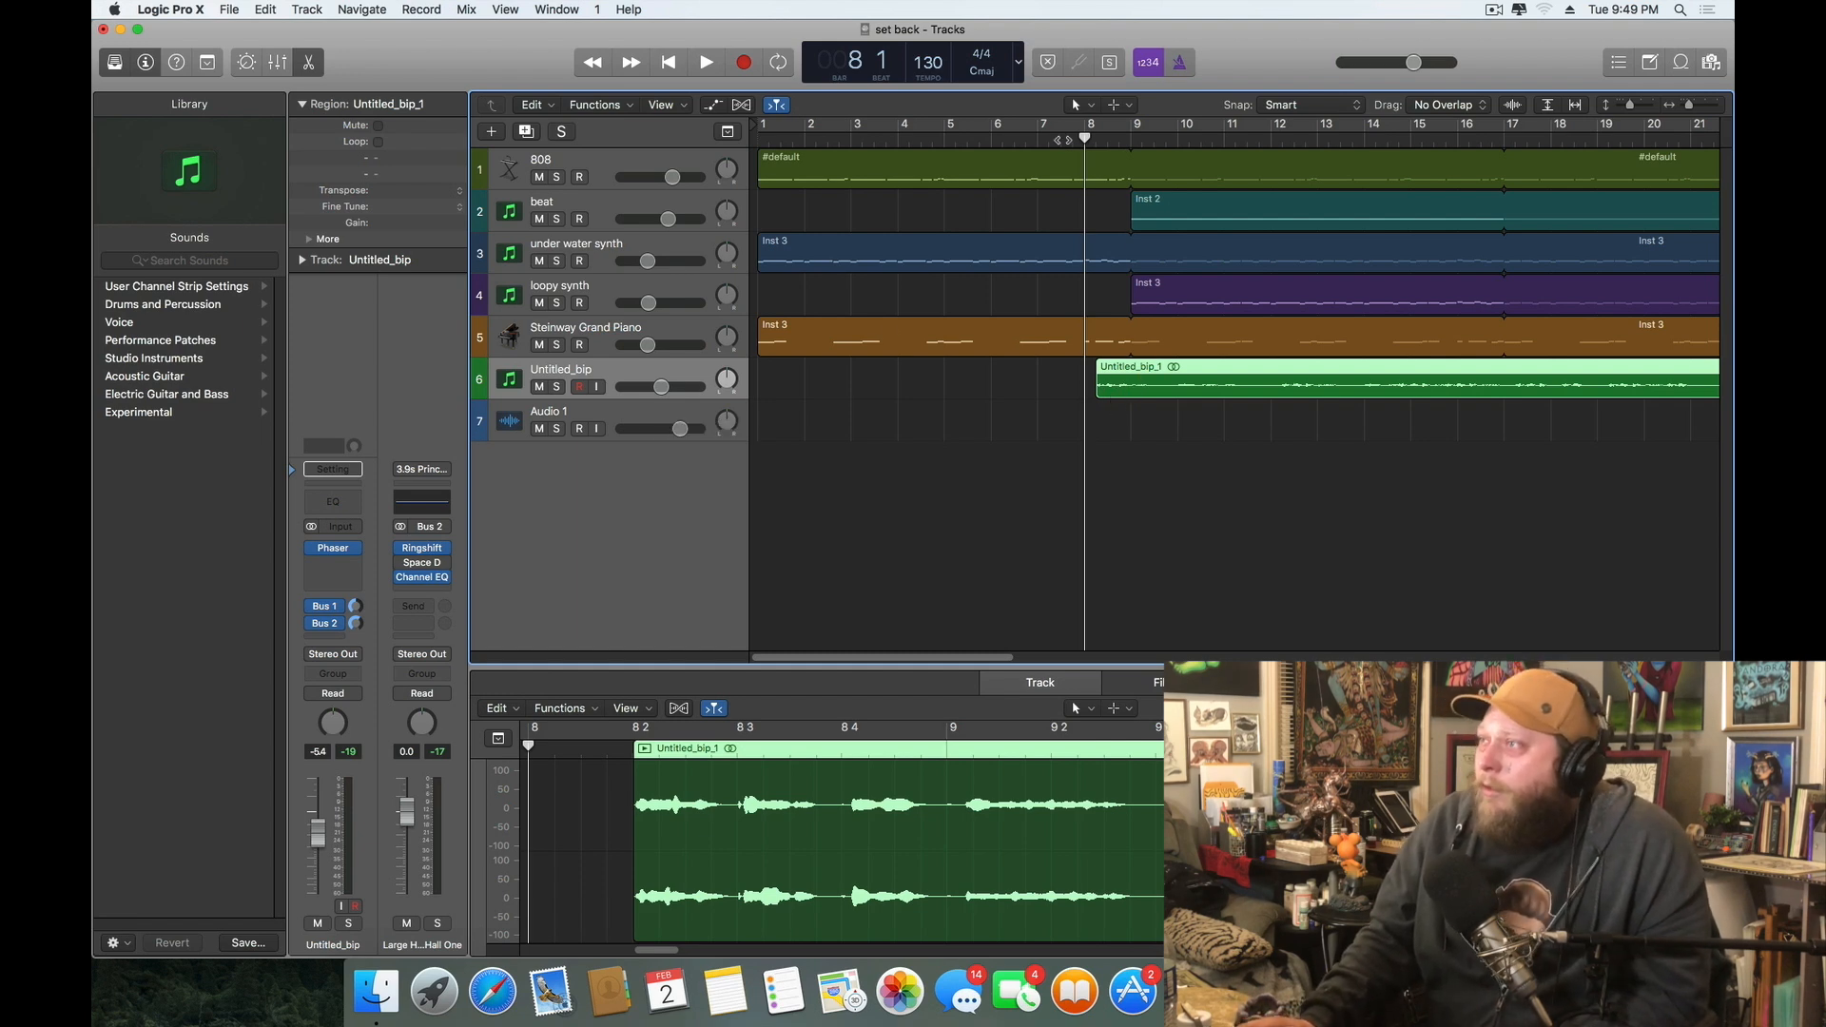
left_click_drag(1083, 137, 1095, 140)
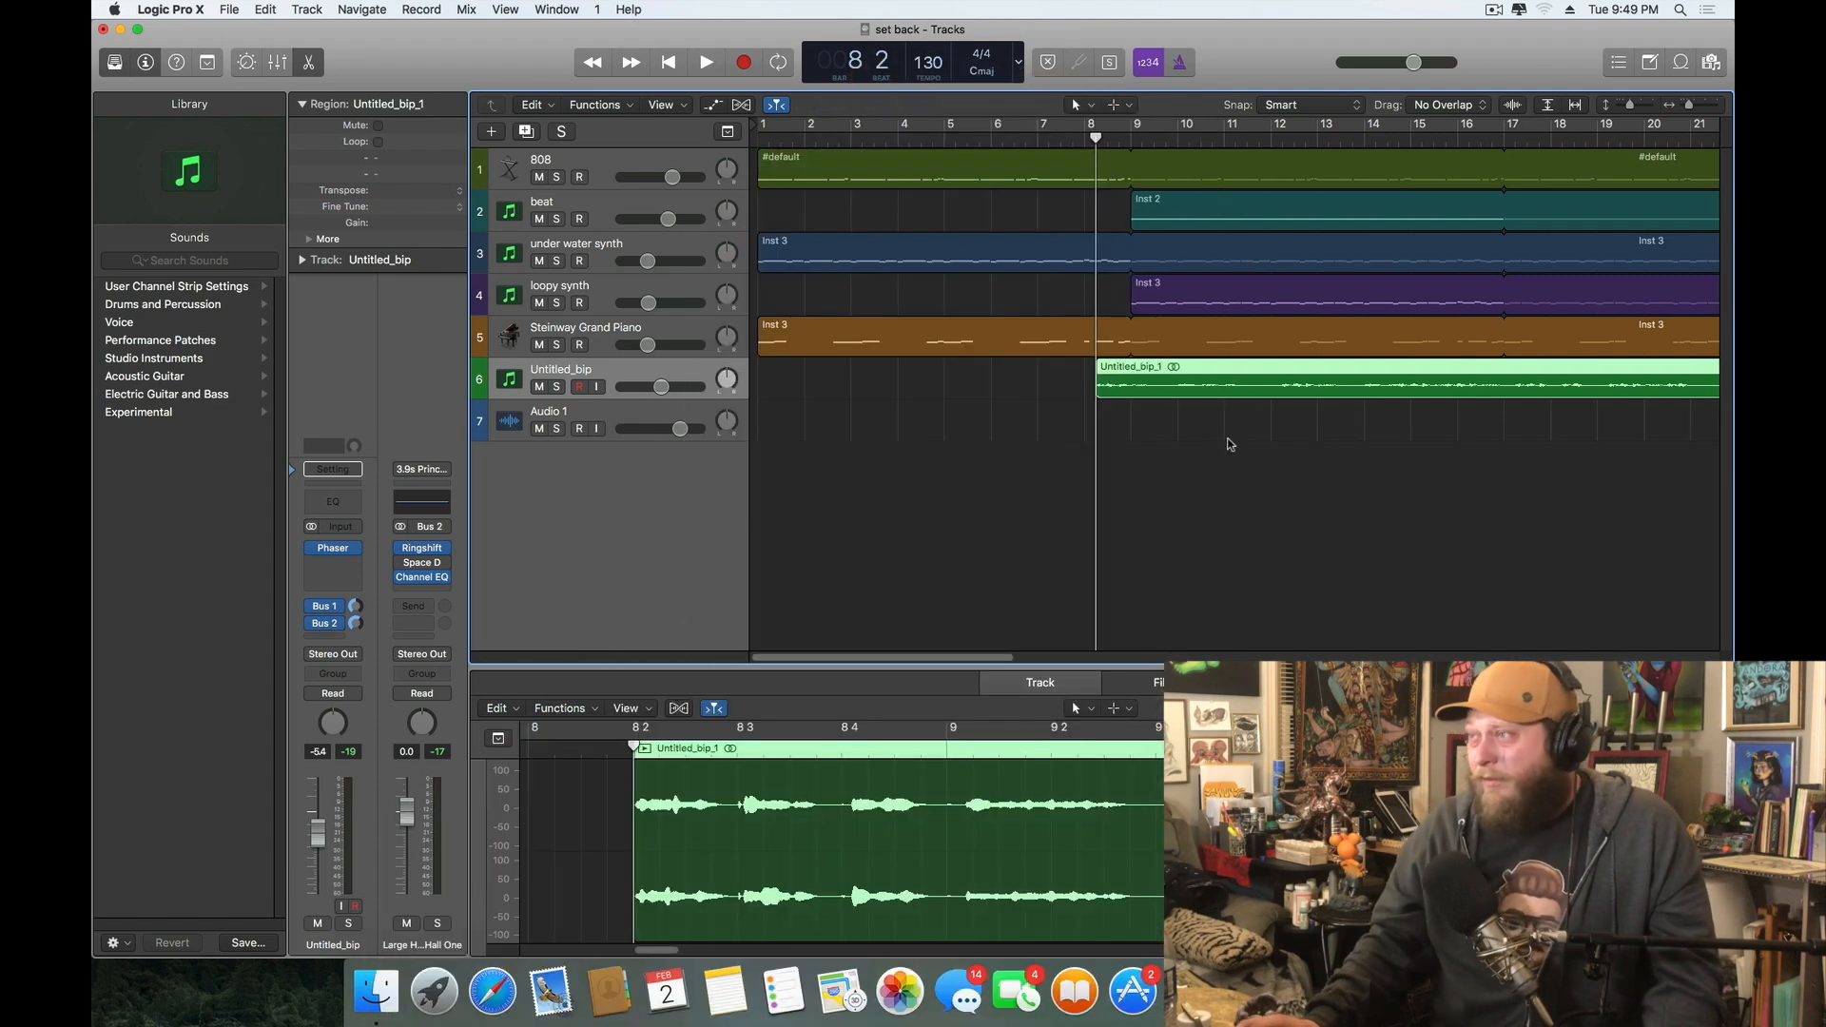
Check the Phaser's settings on the Untitled_bip track and zoom the timeline out to show the arrangement past bar 41
left_click(335, 549)
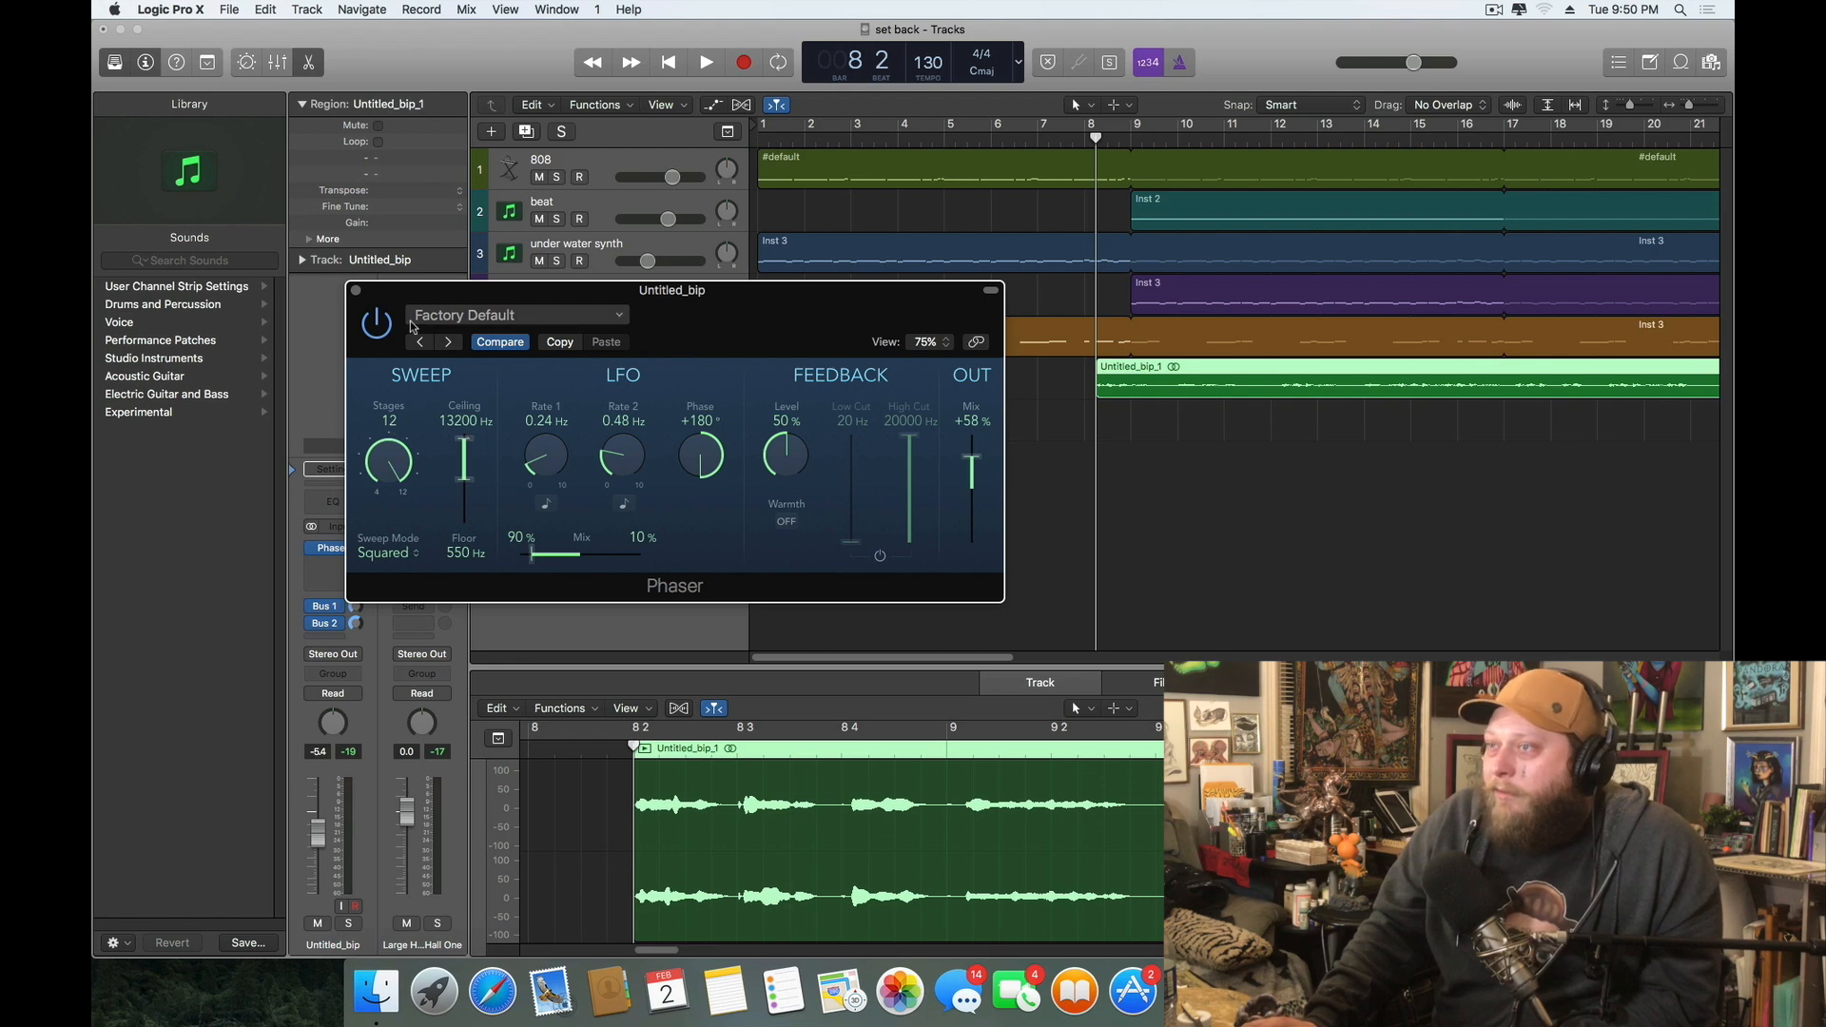
left_click(357, 291)
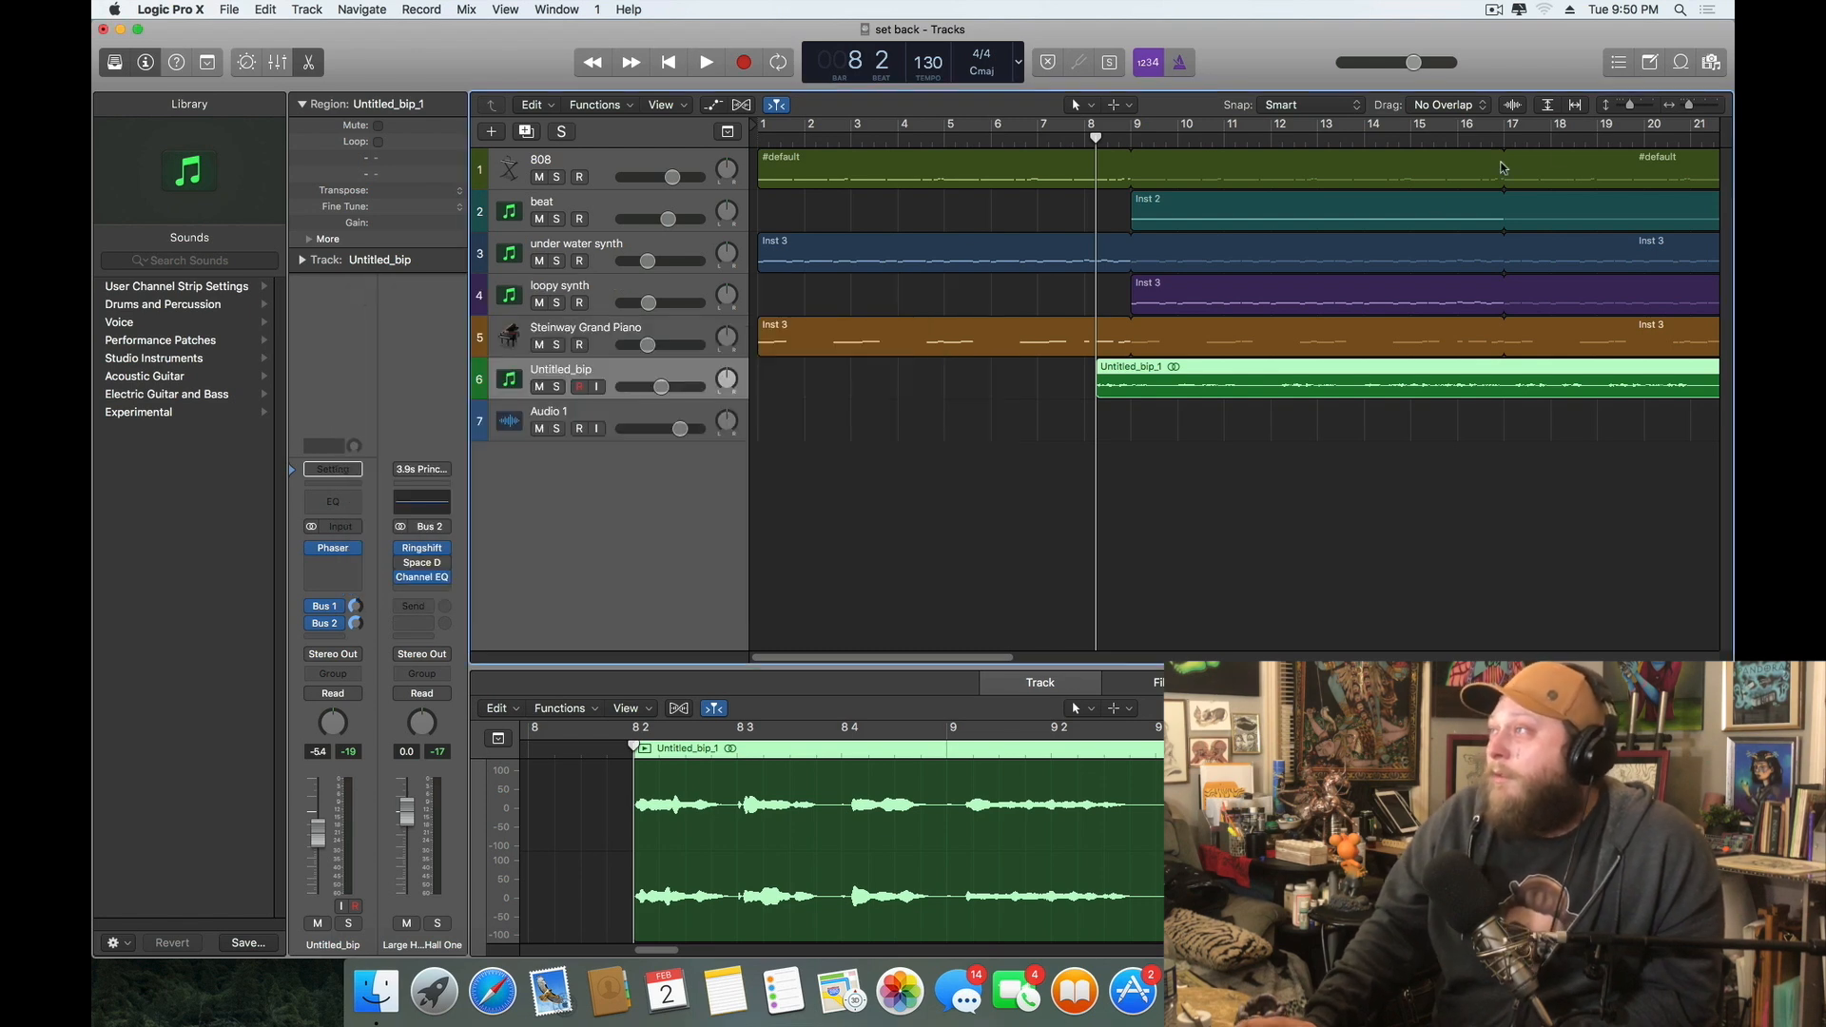
left_click_drag(1696, 110, 1635, 109)
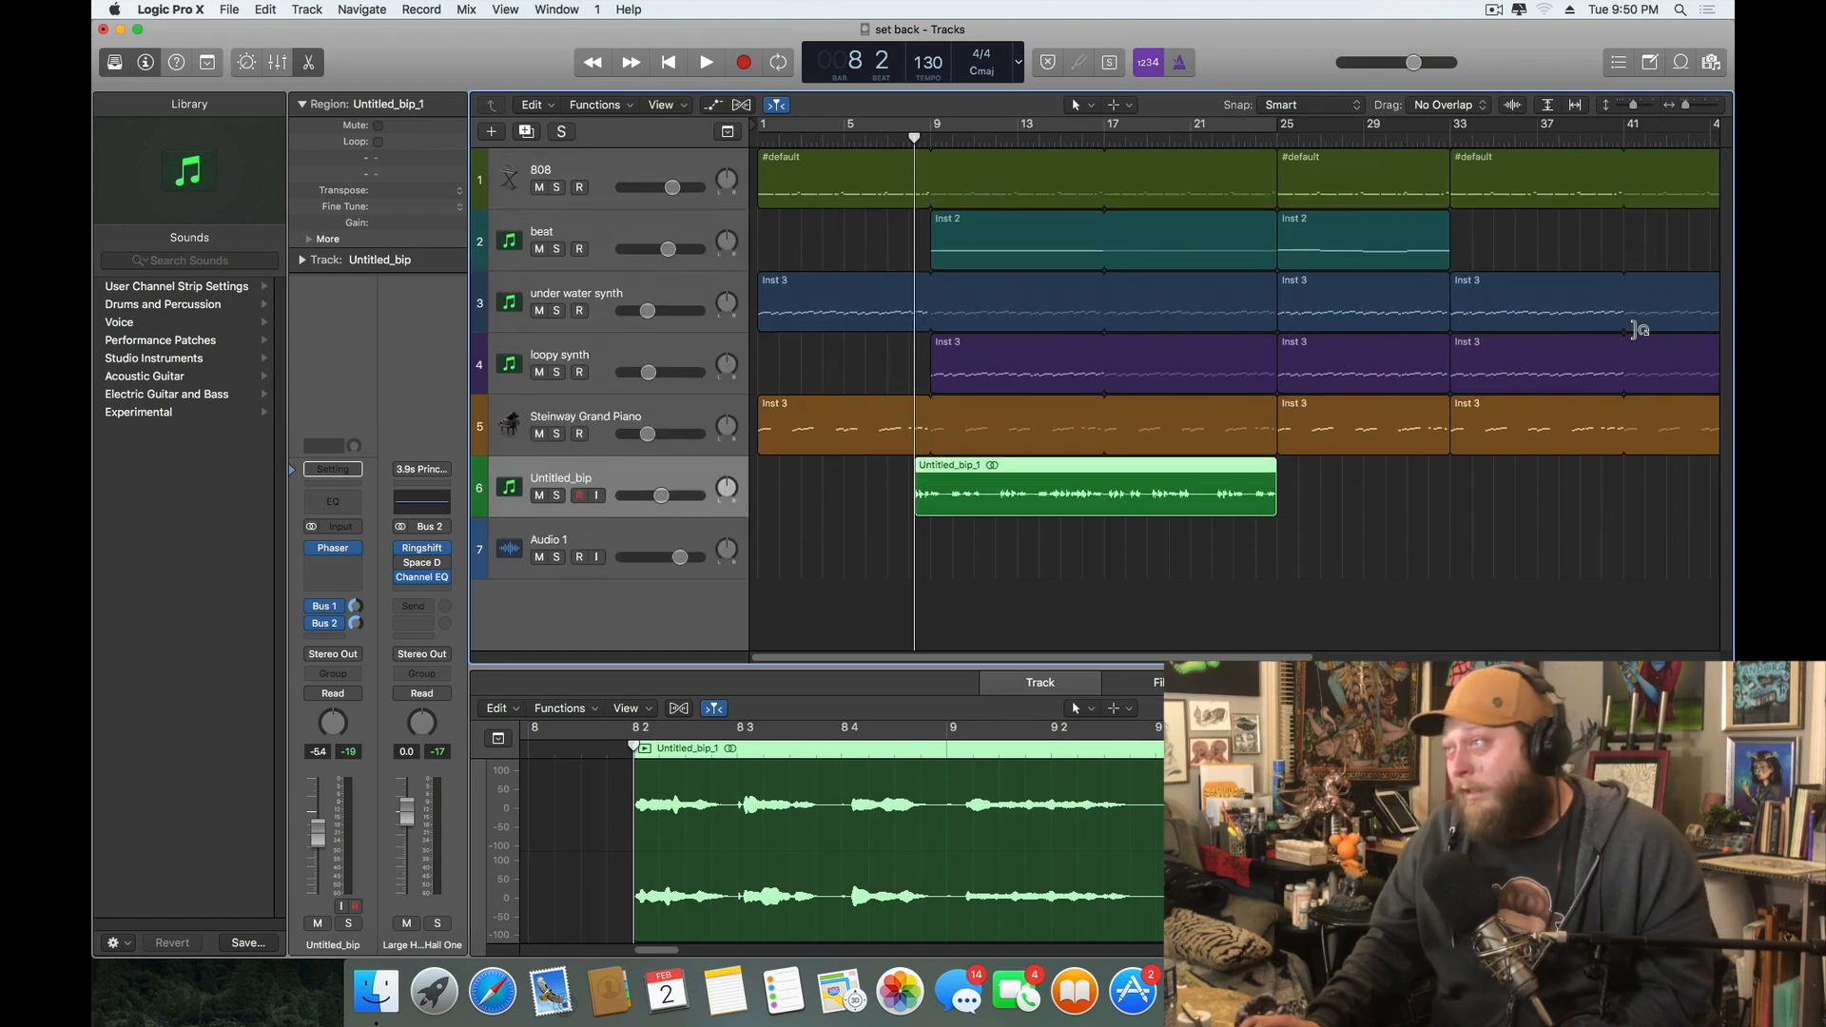